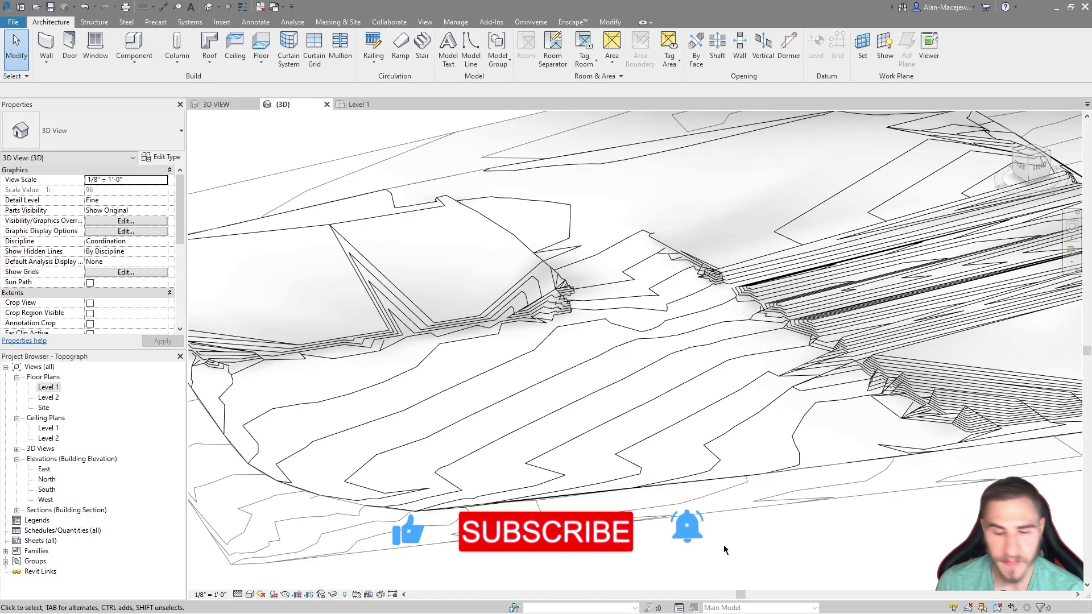
scroll(620, 320, "down", 2)
middle_click_drag(642, 317, 671, 306, "shift")
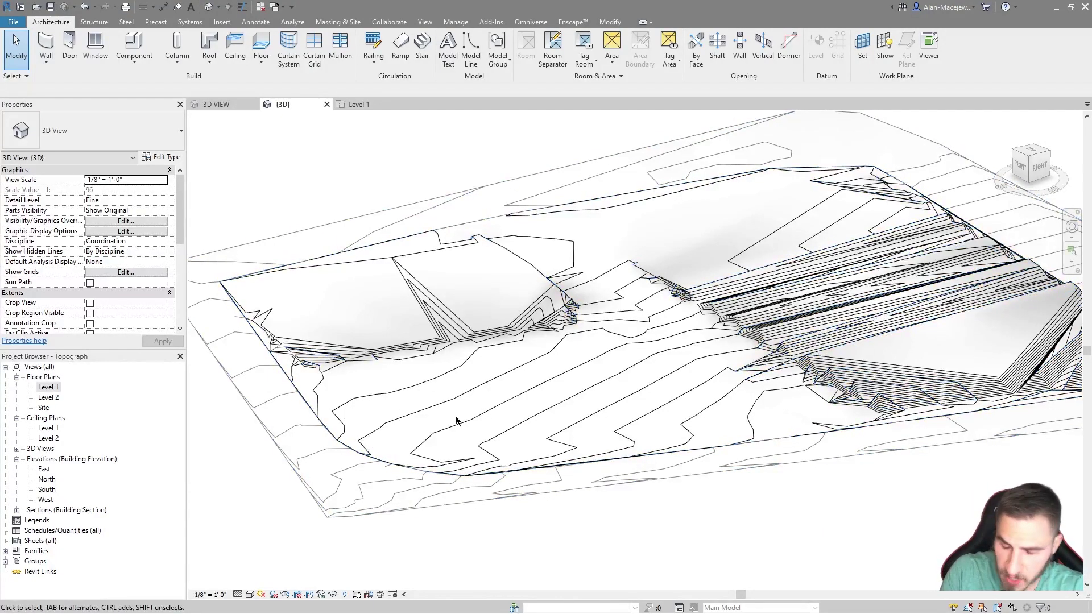
scroll(664, 410, "up", 3)
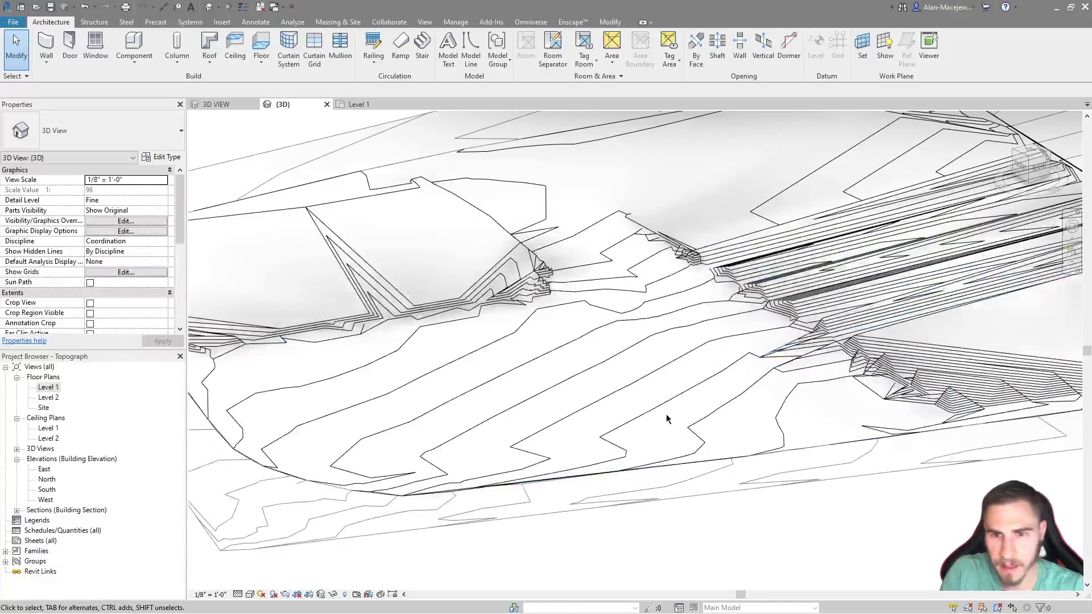
middle_click_drag(663, 410, 603, 296, "shift")
middle_click_drag(654, 463, 604, 463)
scroll(607, 258, "down", 2)
middle_click_drag(606, 206, 617, 324, "shift")
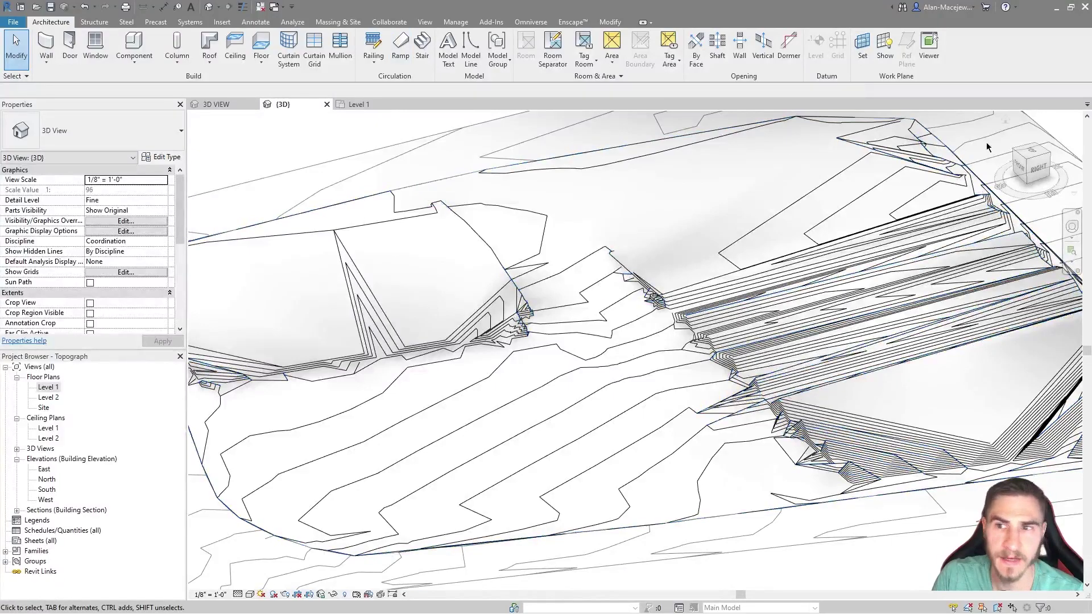
- Start a topography subregion in top view and sketch a three-segment boundary edge running down the open slope between the two pads
left_click(1031, 153)
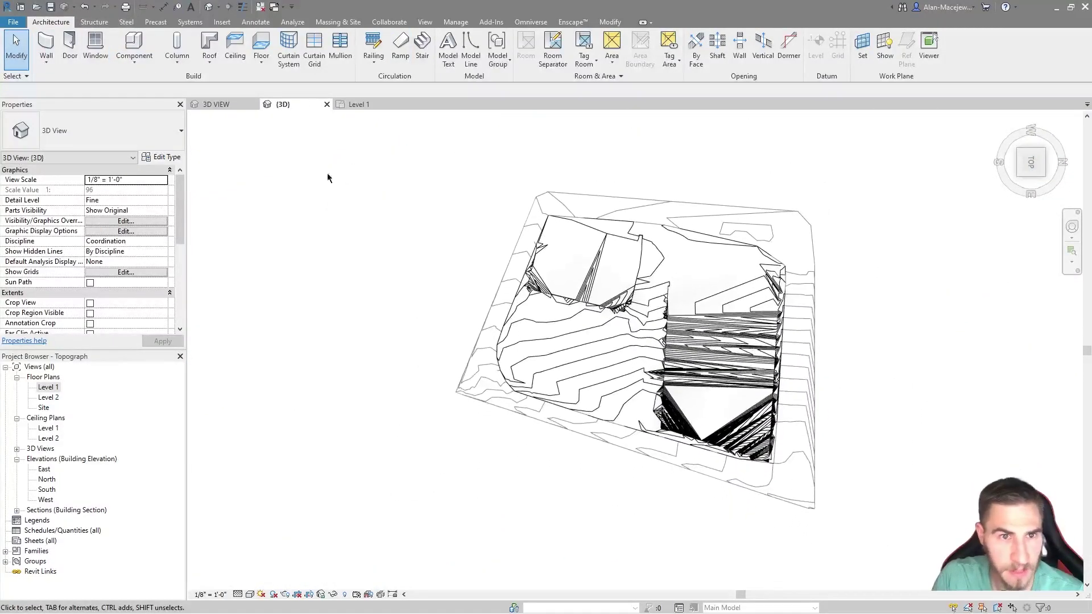
scroll(746, 299, "up", 3)
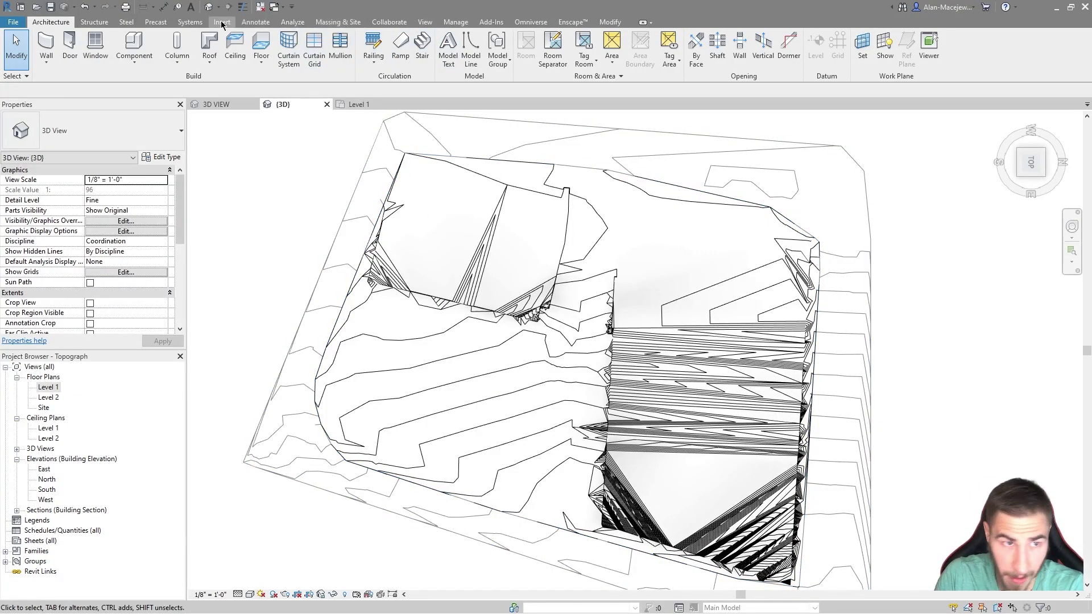
left_click(338, 21)
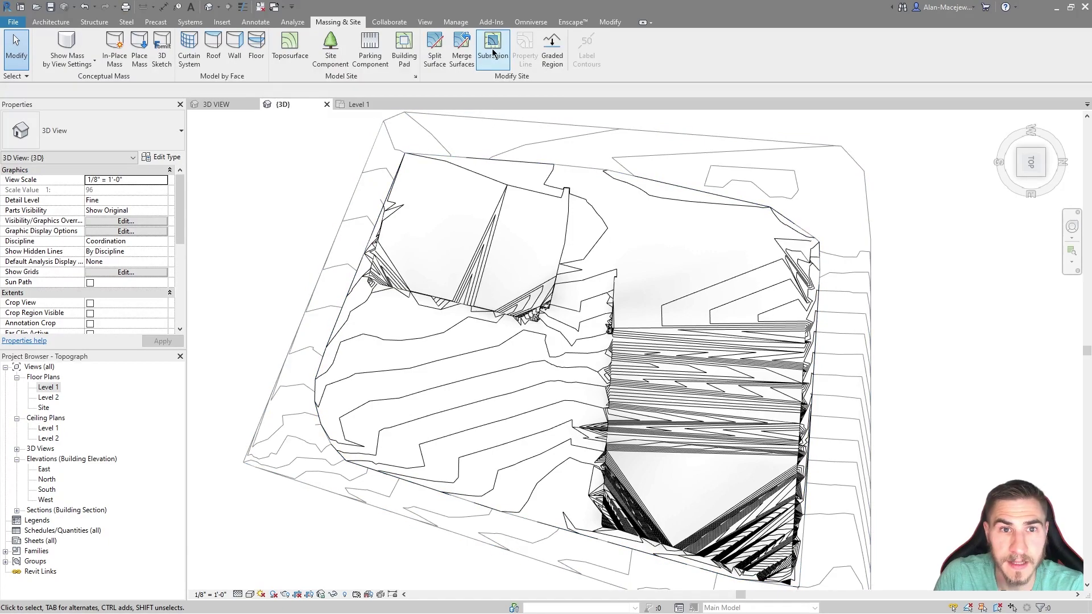
left_click(492, 53)
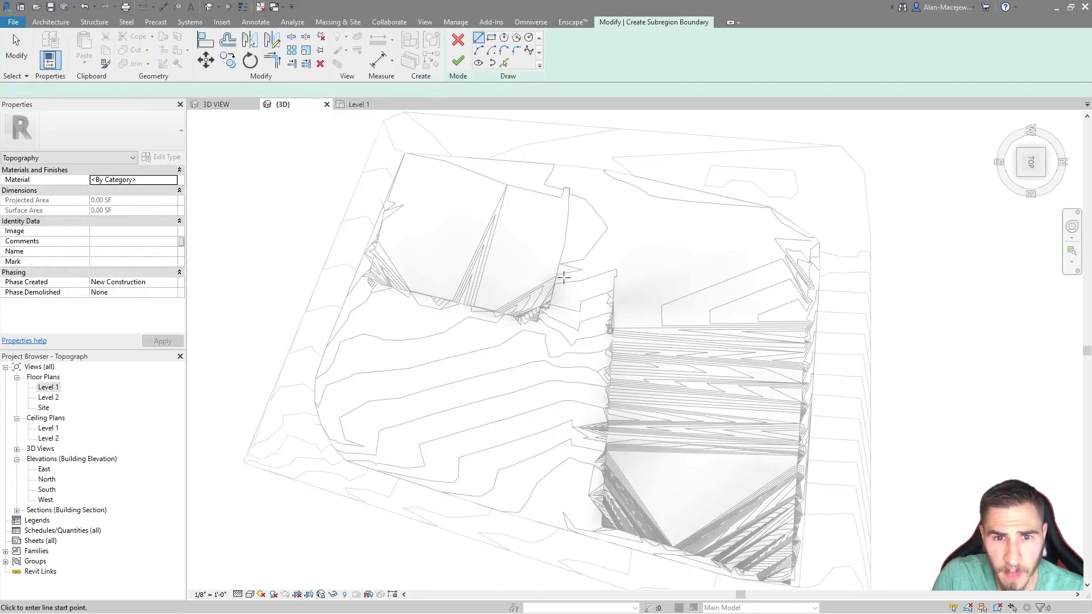
left_click(548, 360)
left_click(508, 436)
left_click(467, 478)
key("Escape")
key("Escape")
- Offset a copy of the whole three-segment edge chain by 24' 0" towards the larger pad
key("f")
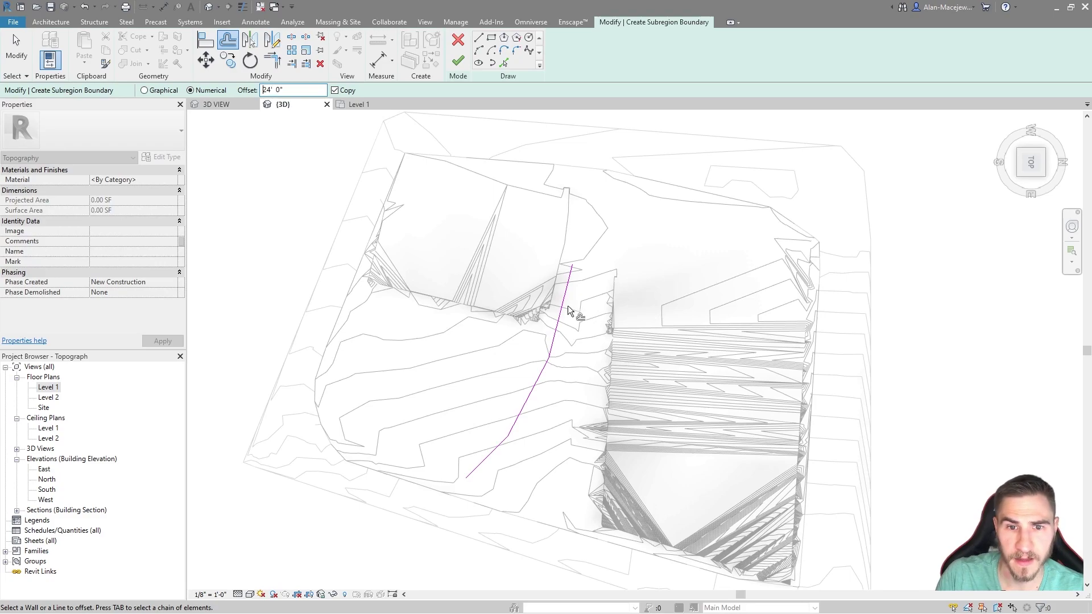
key("Tab")
left_click(540, 380)
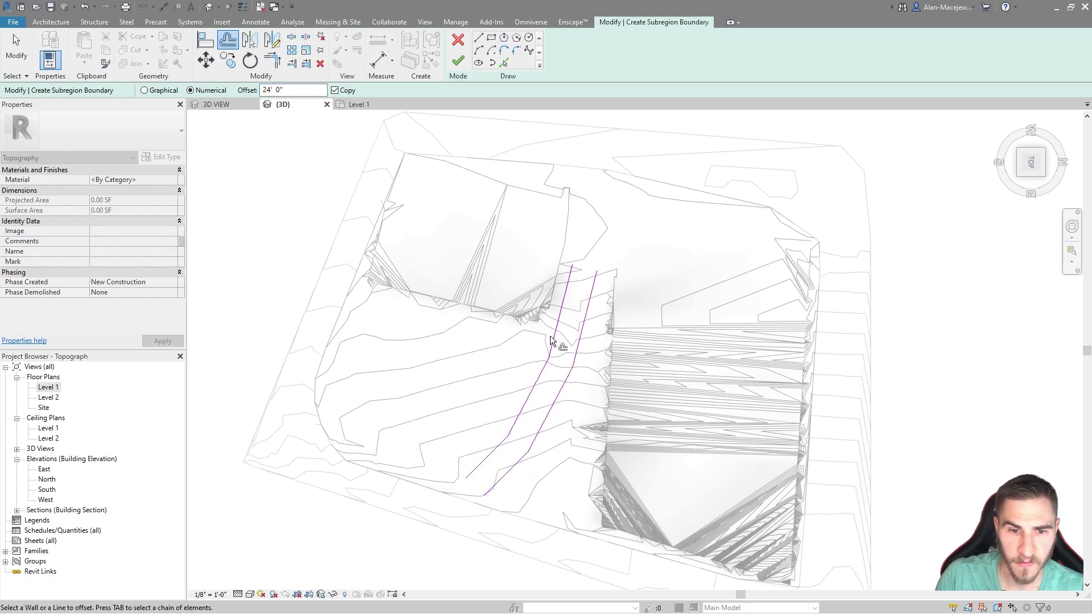
- Close both open ends between the parallel edges with straight lines and finish the subregion
left_click(479, 37)
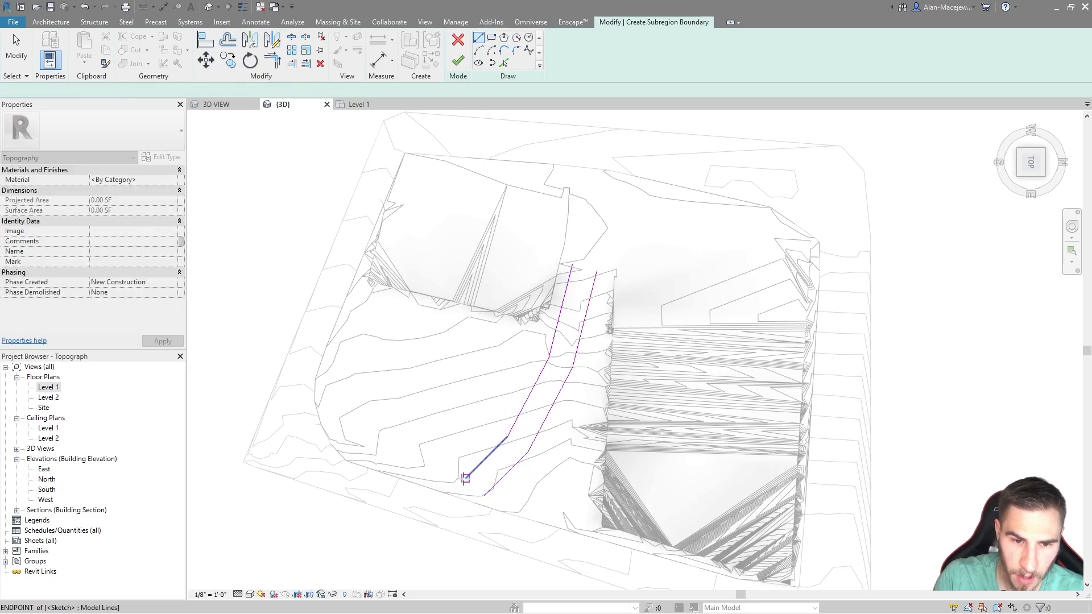
left_click(466, 478)
left_click(483, 495)
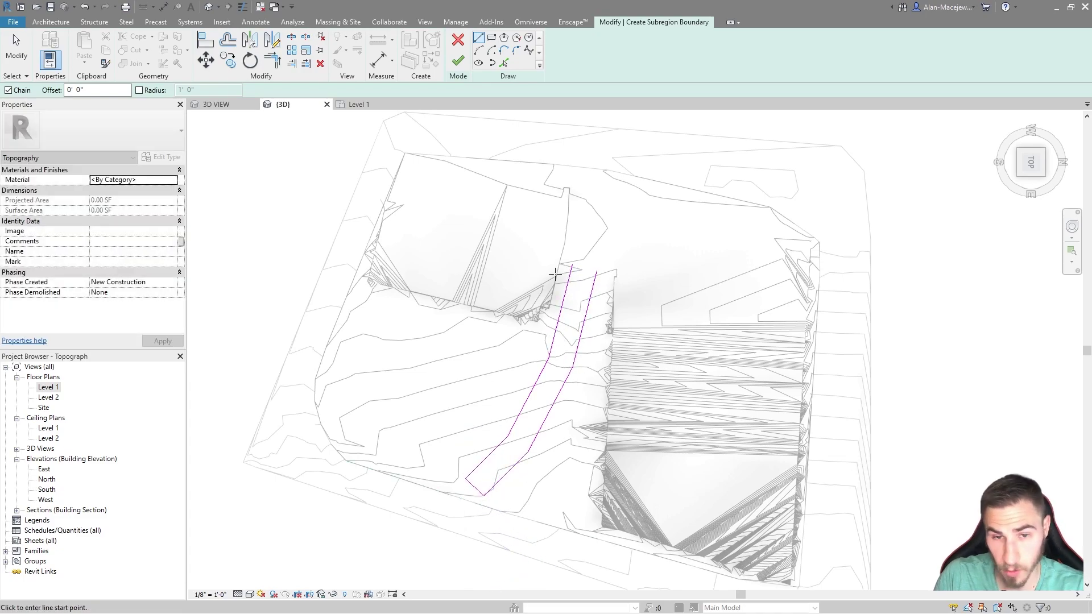
left_click(573, 266)
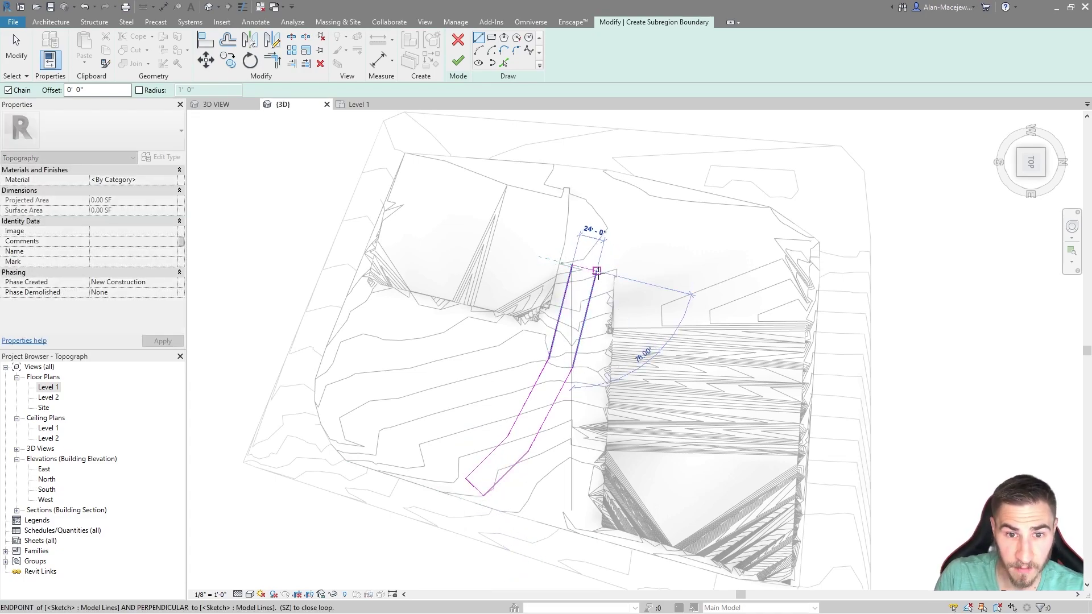
left_click(596, 272)
key("Escape")
key("Escape")
left_click(458, 61)
- Examine how the new strip-shaped subregion follows the slope and contour lines of the toposurface
middle_click_drag(563, 412, 571, 426, "shift")
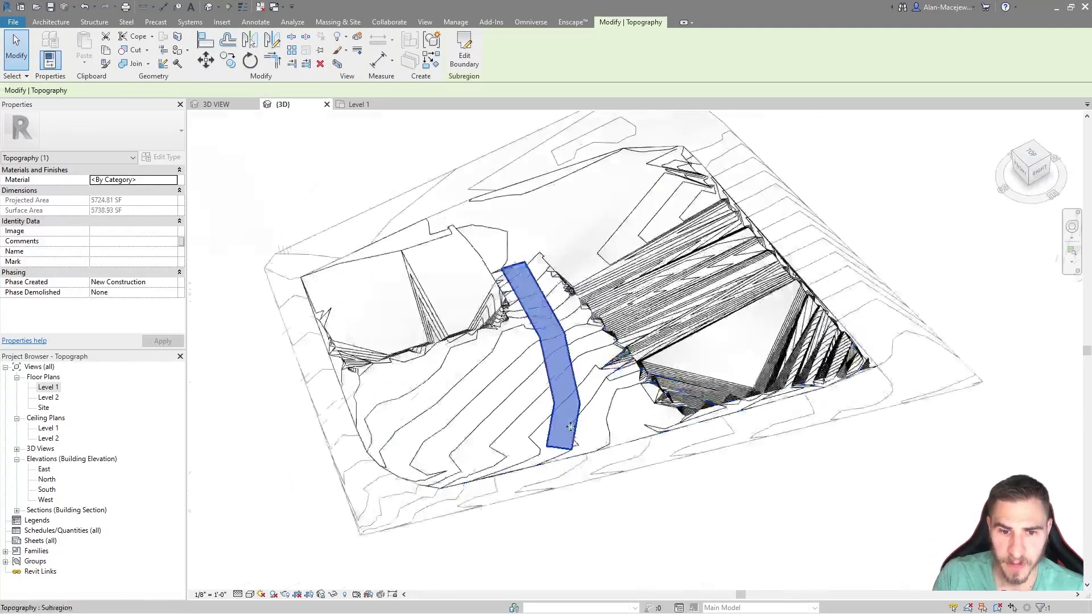
scroll(571, 426, "up", 10)
key("Escape")
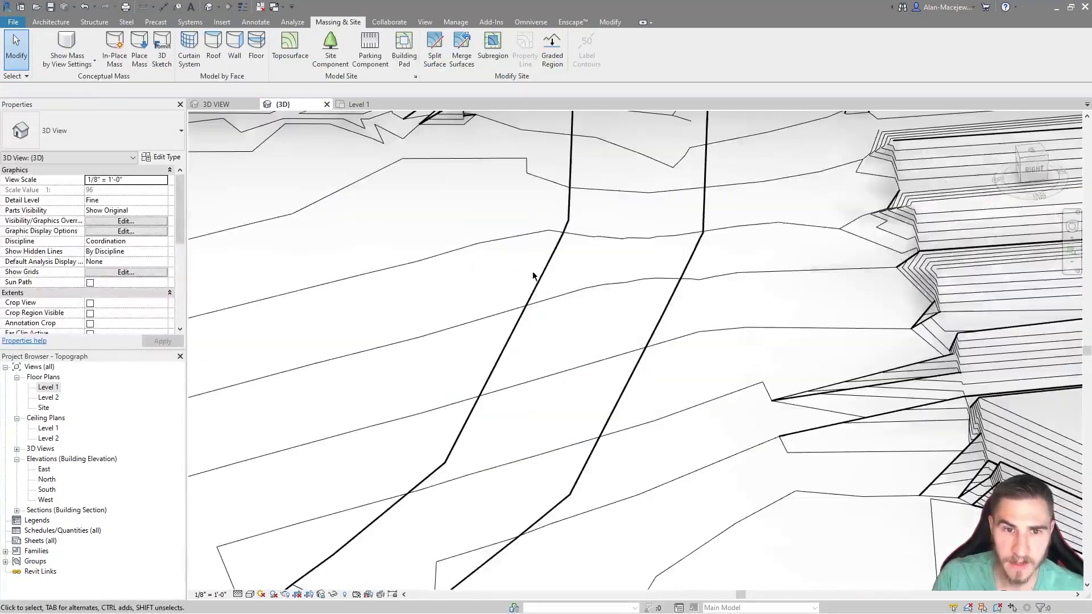
middle_click_drag(586, 418, 561, 400, "shift")
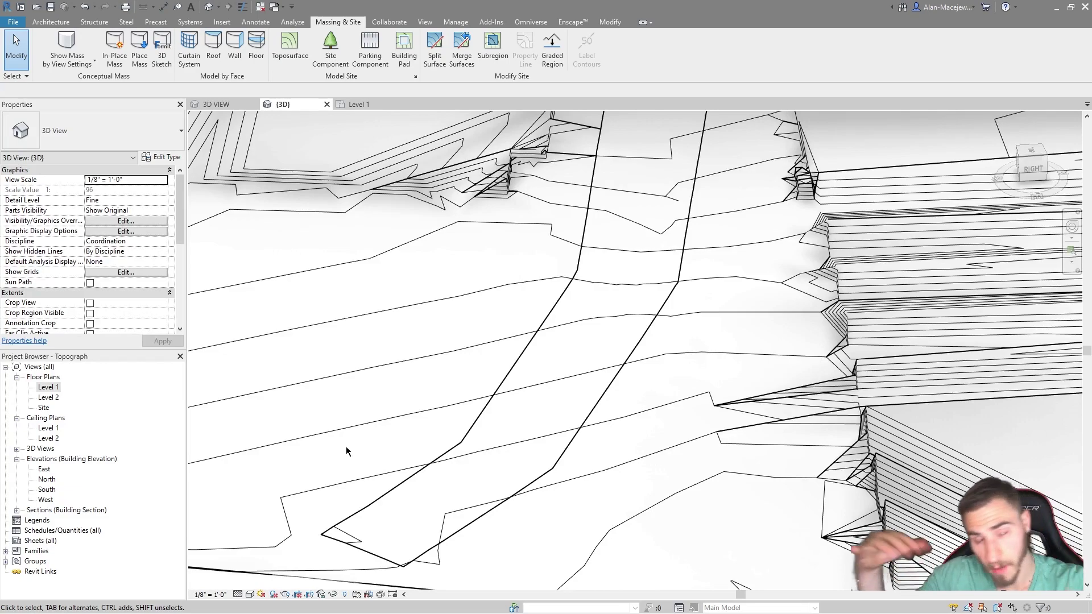
middle_click_drag(549, 302, 565, 335)
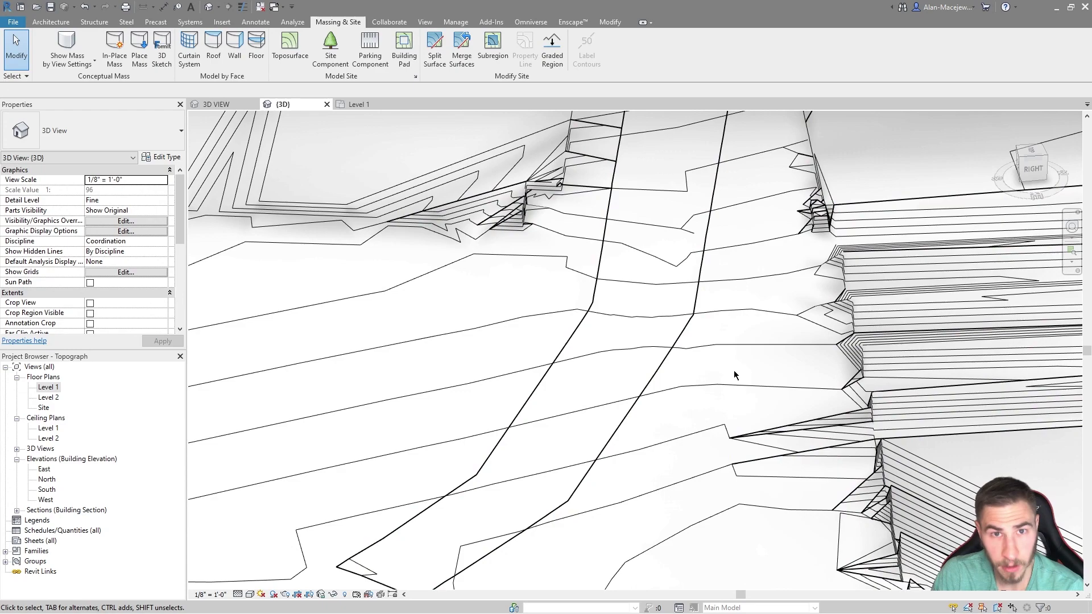
middle_click_drag(762, 266, 765, 275)
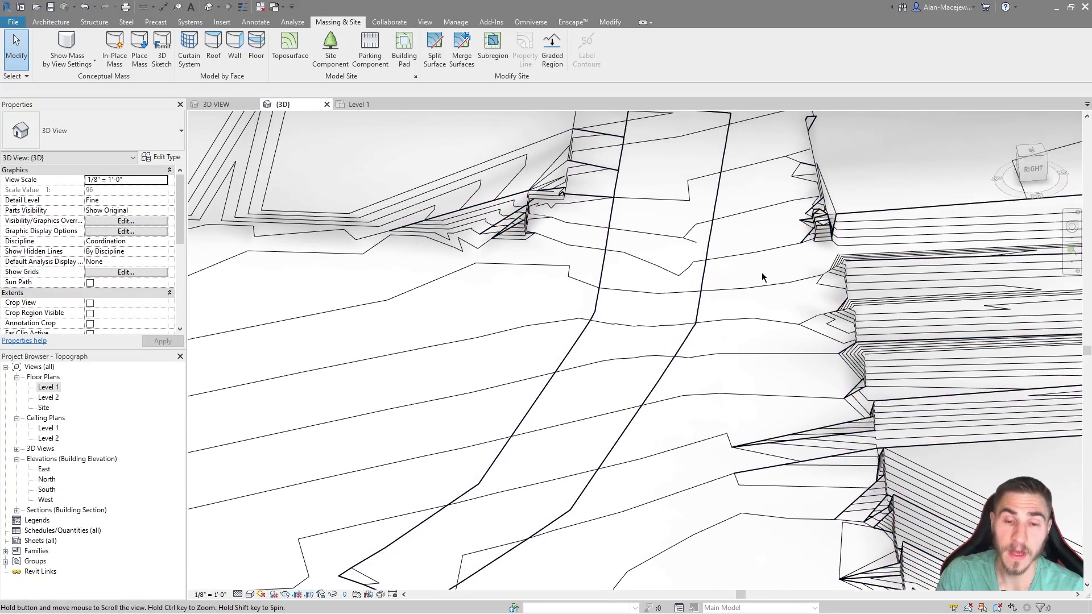
middle_click_drag(682, 207, 670, 195, "shift")
scroll(670, 195, "down", 2)
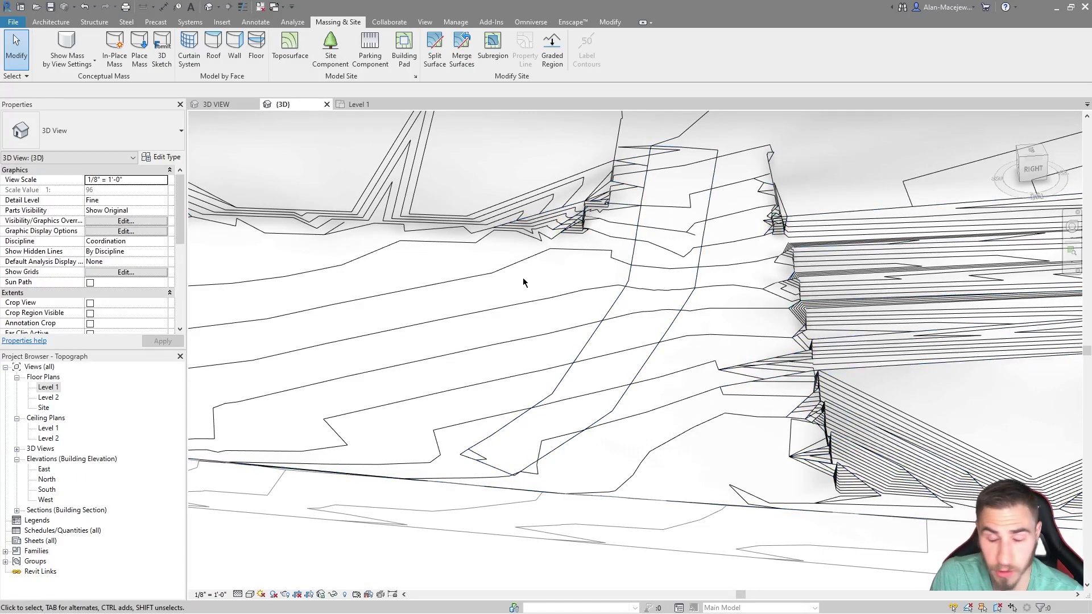
mouse_move(617, 288)
middle_mouse_down("shift")
mouse_move(578, 285)
mouse_move(595, 271)
mouse_move(621, 285)
mouse_move(607, 284)
middle_mouse_up("shift")
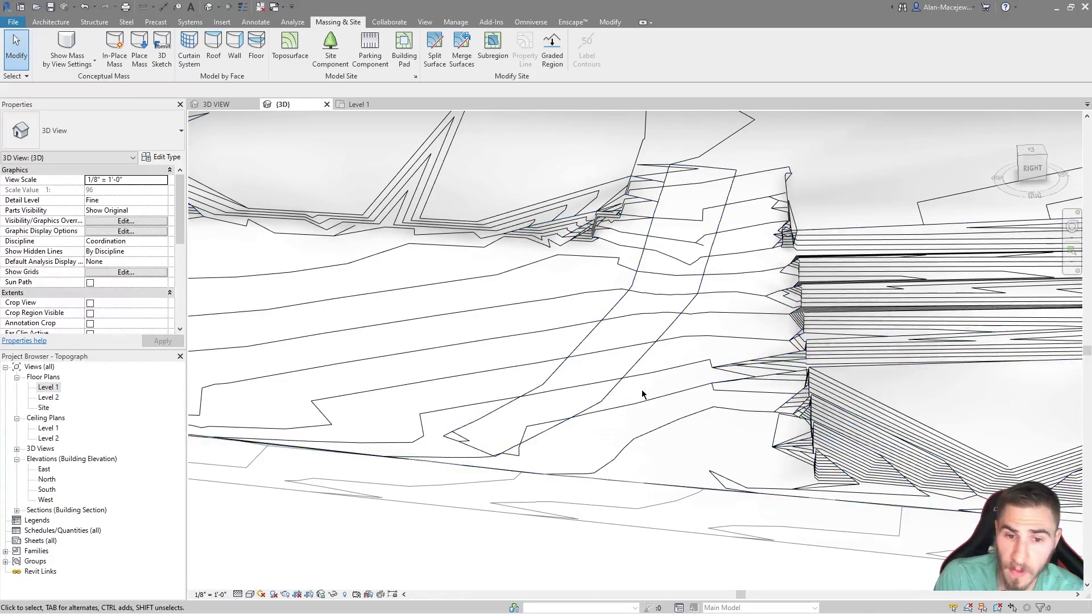
left_click(666, 328)
middle_click_drag(586, 366, 622, 357)
scroll(635, 333, "up", 2)
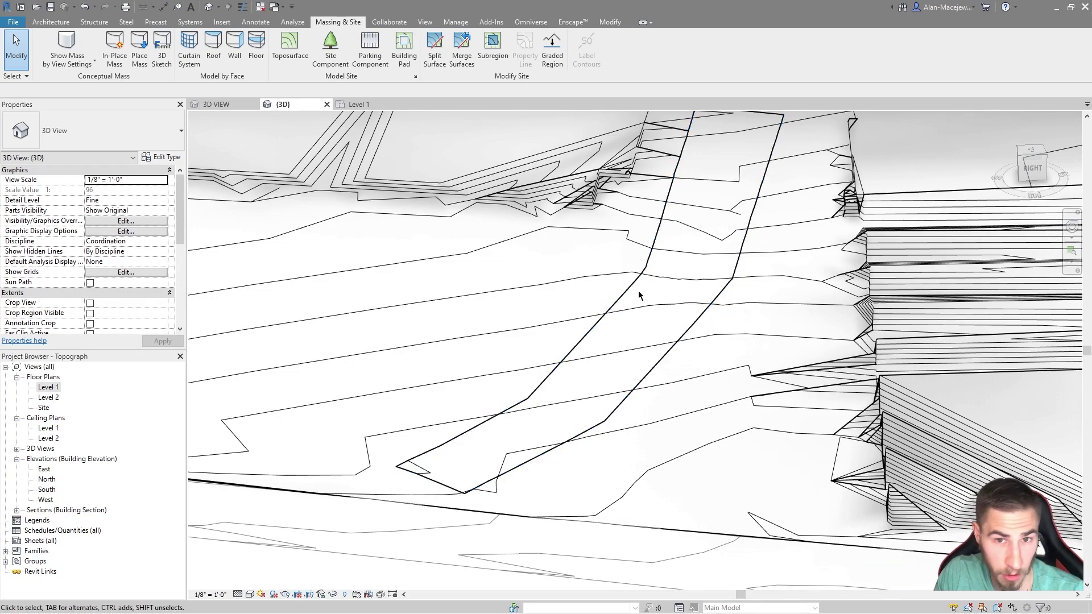
middle_click_drag(636, 281, 659, 366, "shift")
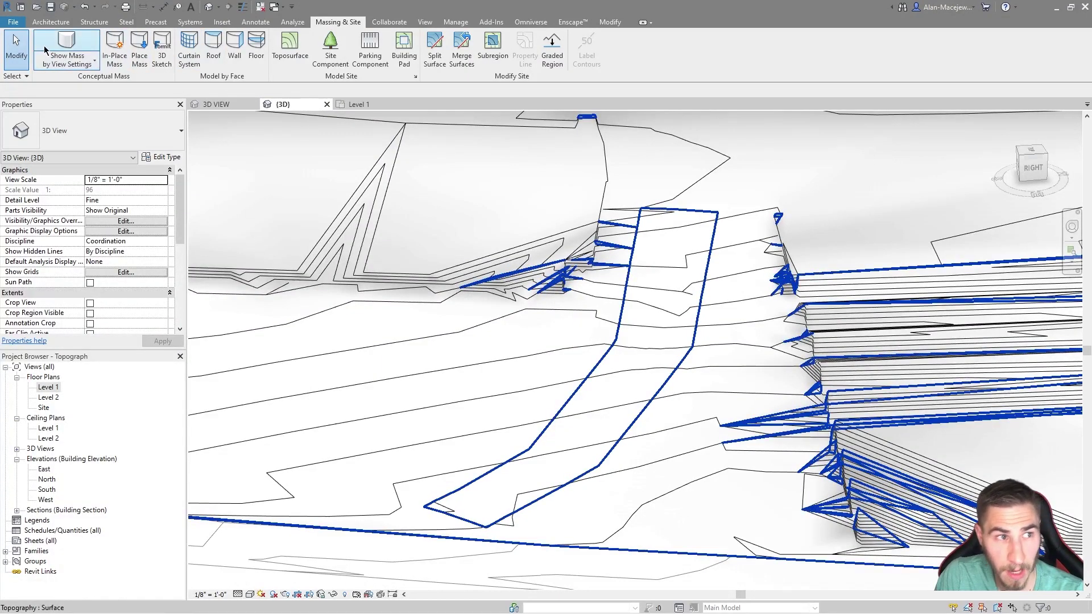
- Create a new family from the Profile.rft template in the English-Imperial folder
left_click(13, 21)
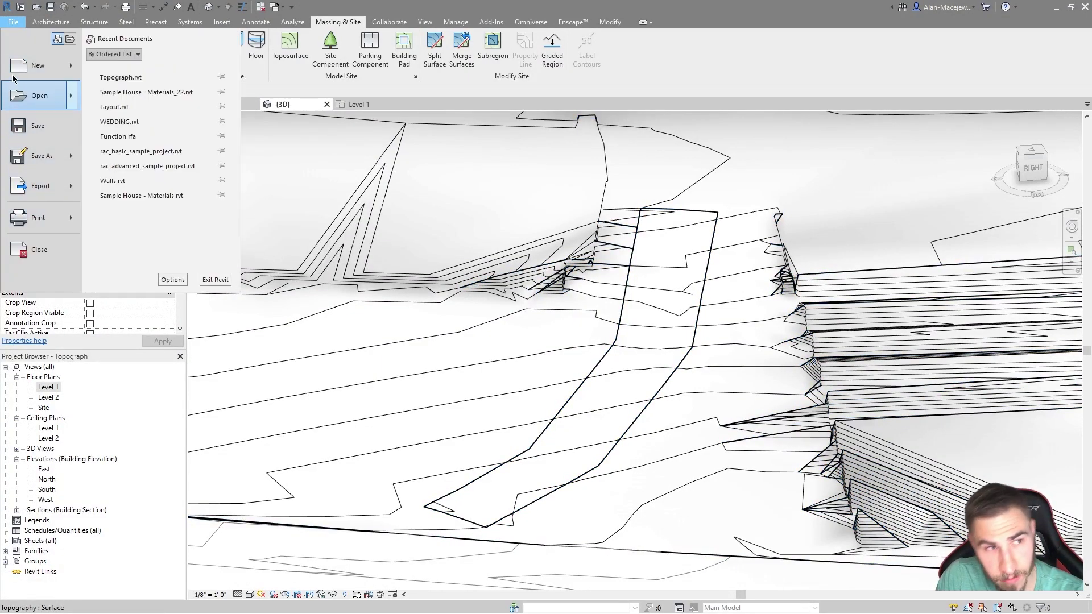
mouse_move(22, 68)
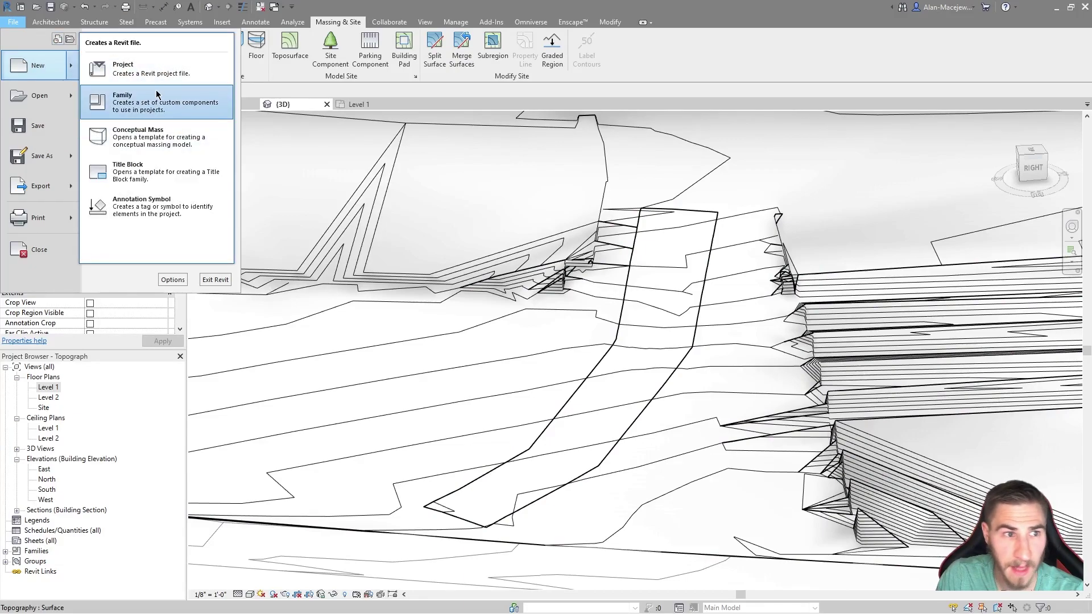
left_click(130, 102)
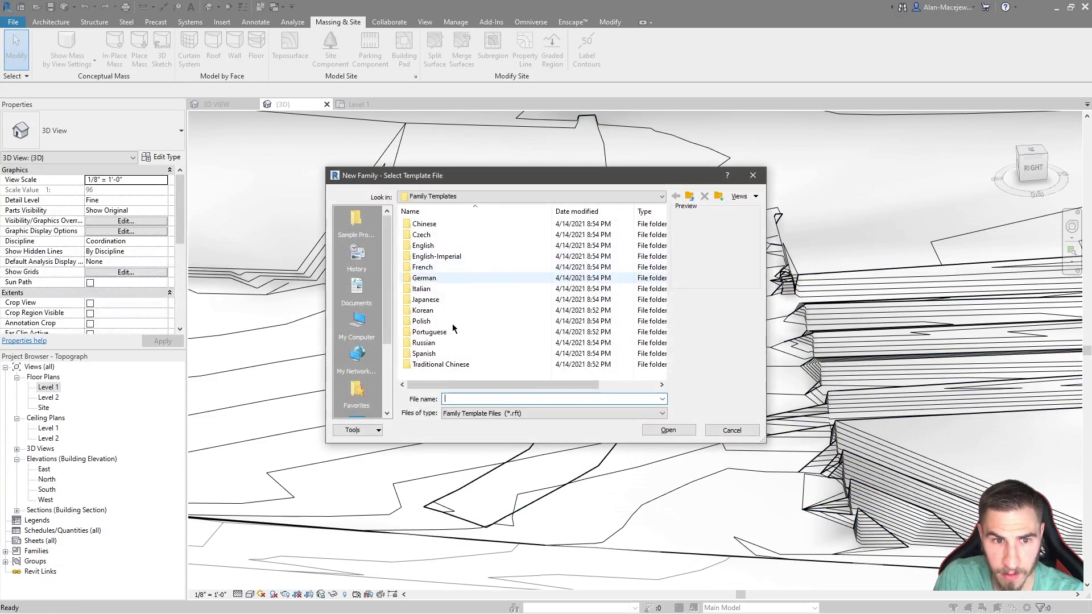
double_click(477, 259)
scroll(516, 323, "down", 7)
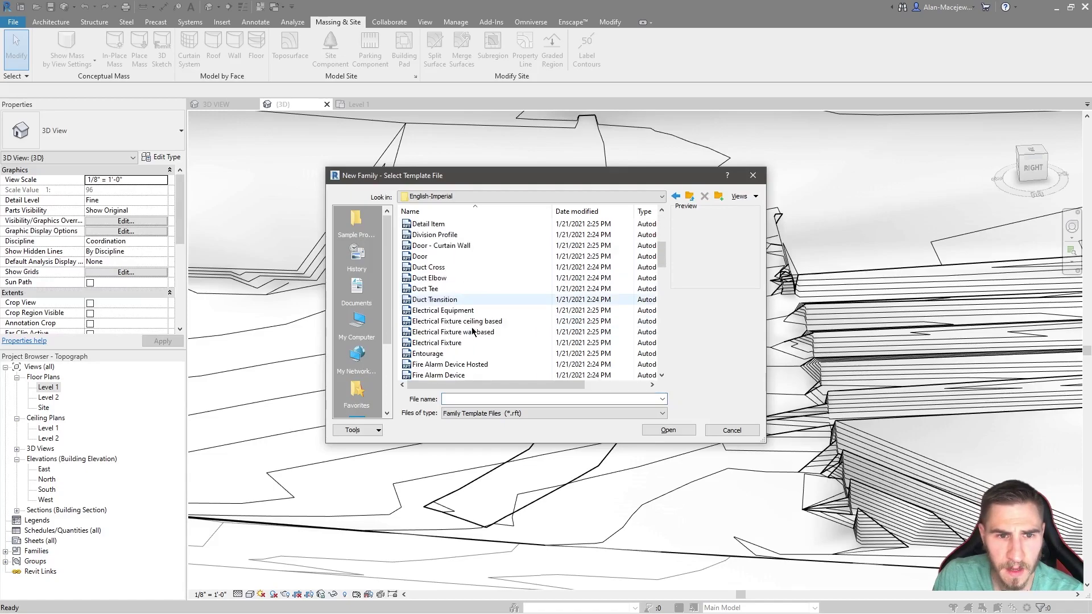
scroll(516, 323, "down", 4)
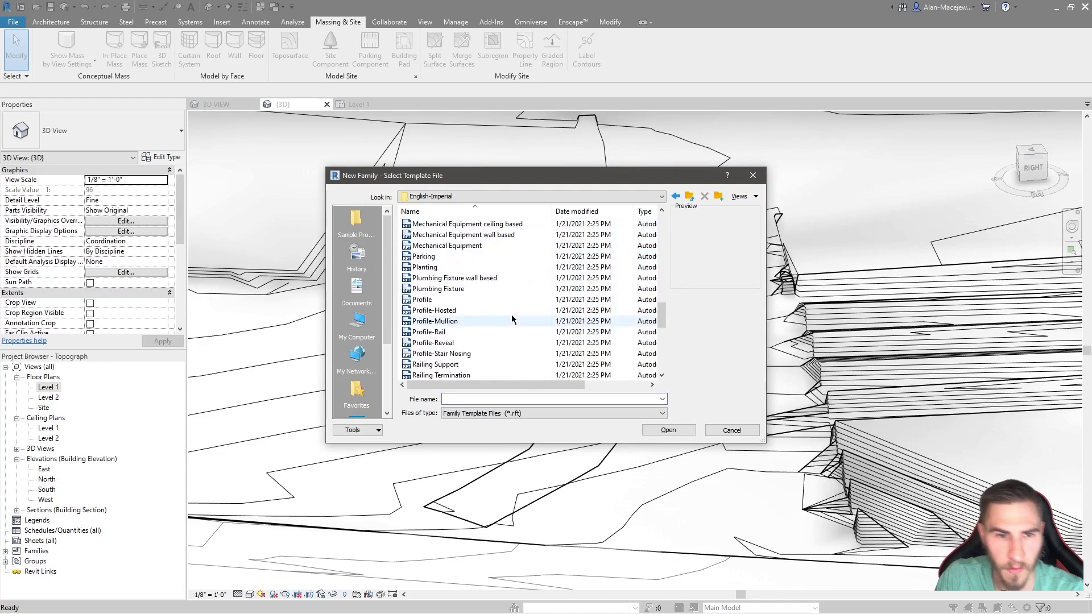
left_click(465, 333)
left_click(434, 299)
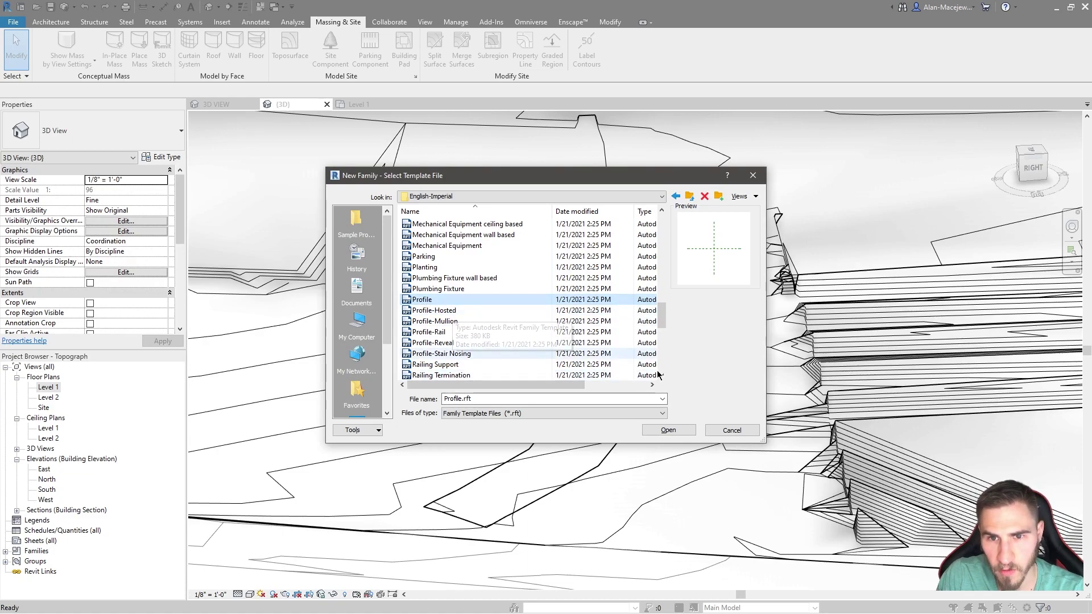
left_click(669, 431)
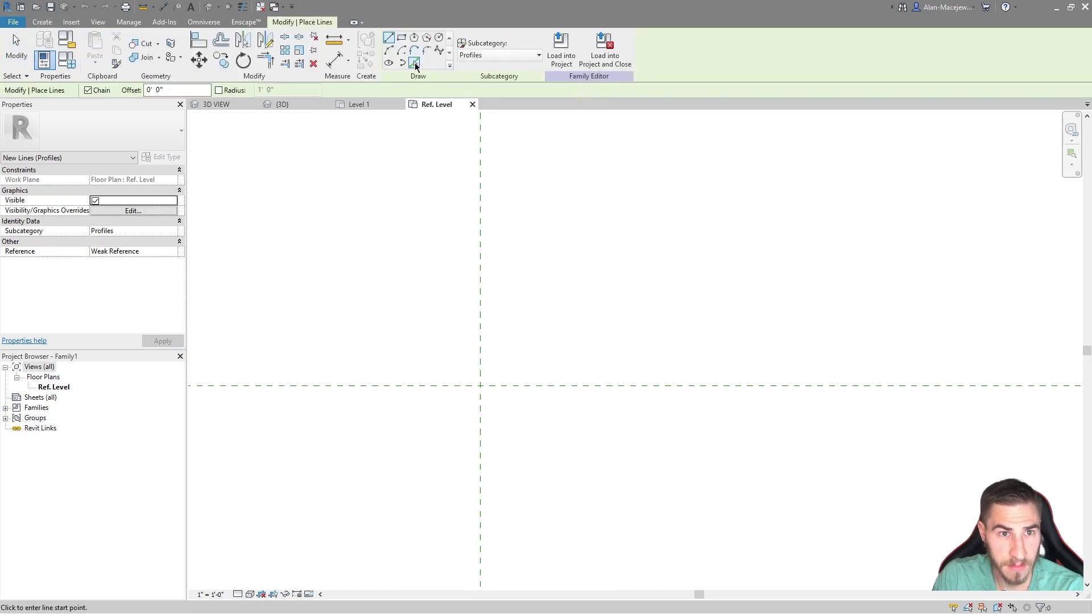
- Draw a closed square profile with 0.5-foot sides, its corner on the intersection of the two reference planes
left_click(480, 386)
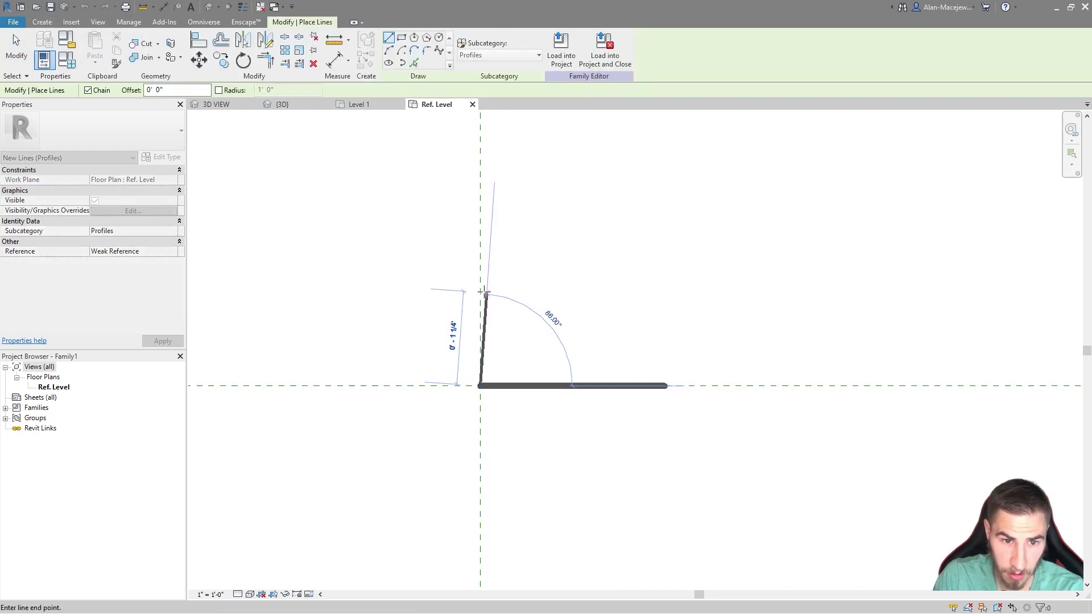
type(".5")
key("Return")
scroll(545, 427, "down", 4)
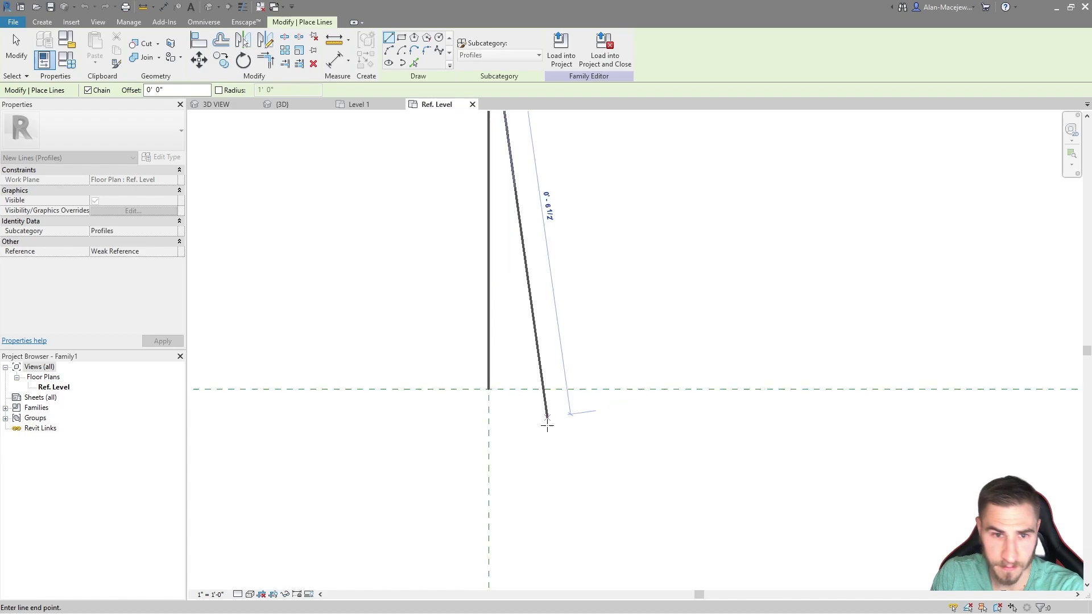
middle_click_drag(526, 388, 501, 448)
type(".5")
key("Return")
type(".5")
key("Return")
left_click(516, 464)
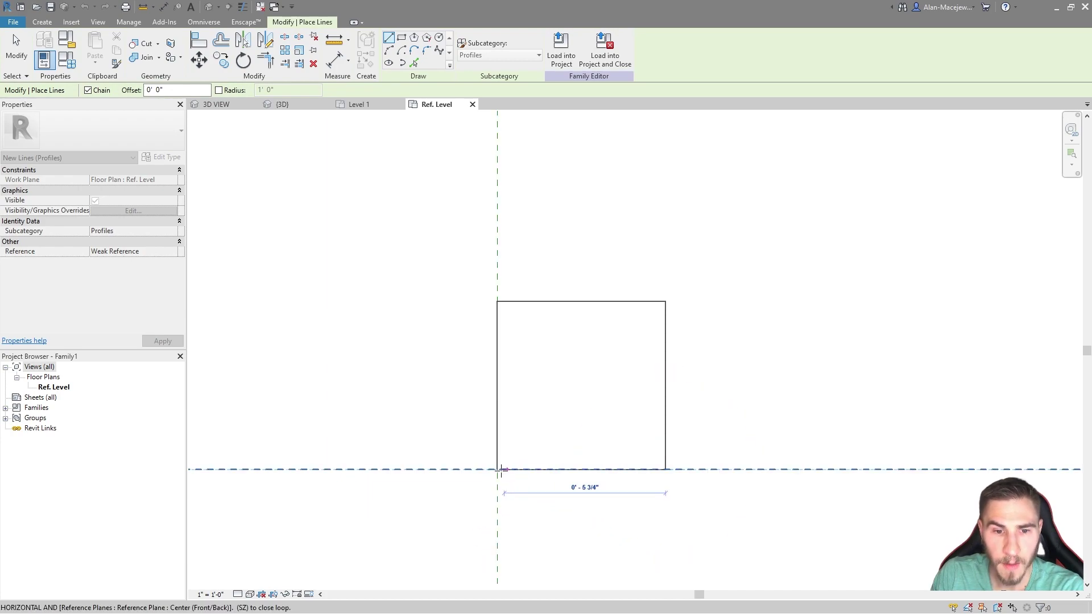
key("Escape")
key("Escape")
middle_click_drag(606, 326, 563, 357)
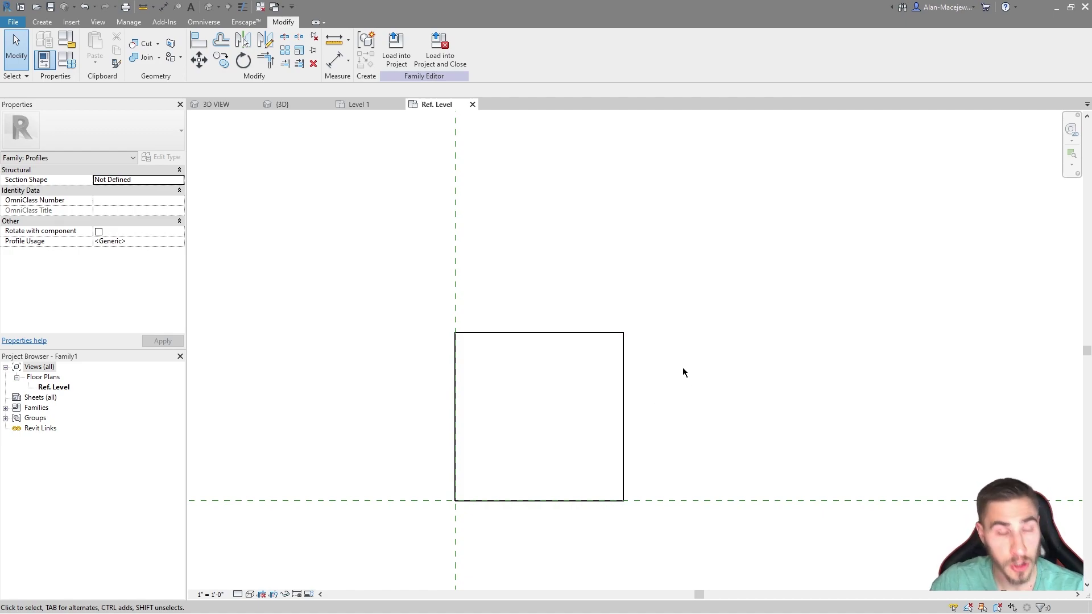
left_click_drag(602, 255, 660, 473)
middle_click_drag(703, 385, 607, 384)
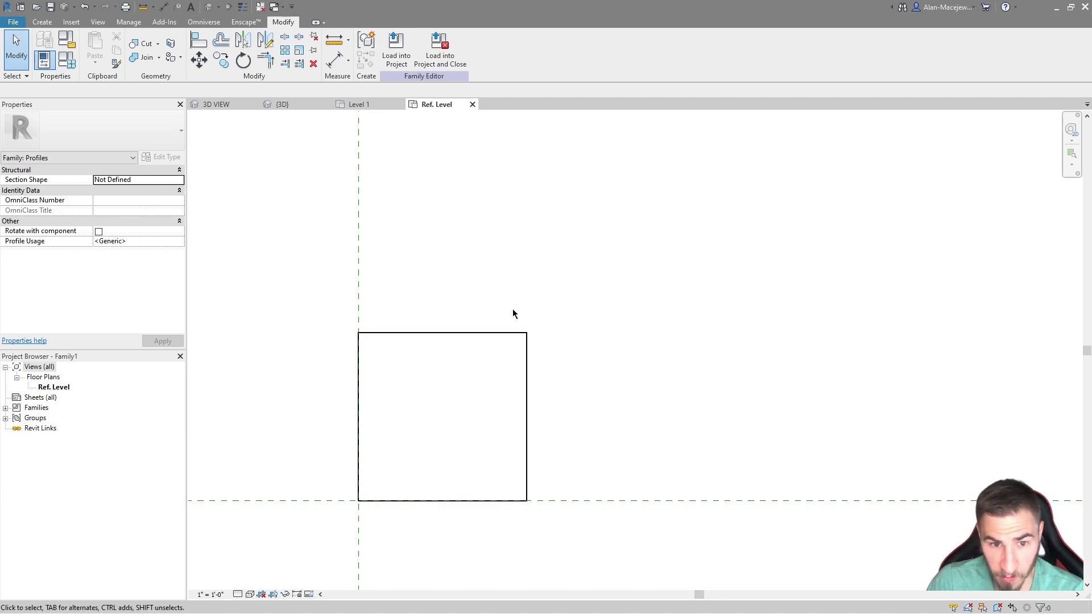
left_click_drag(318, 315, 658, 315)
left_click_drag(471, 454, 549, 551)
left_click_drag(307, 278, 404, 378)
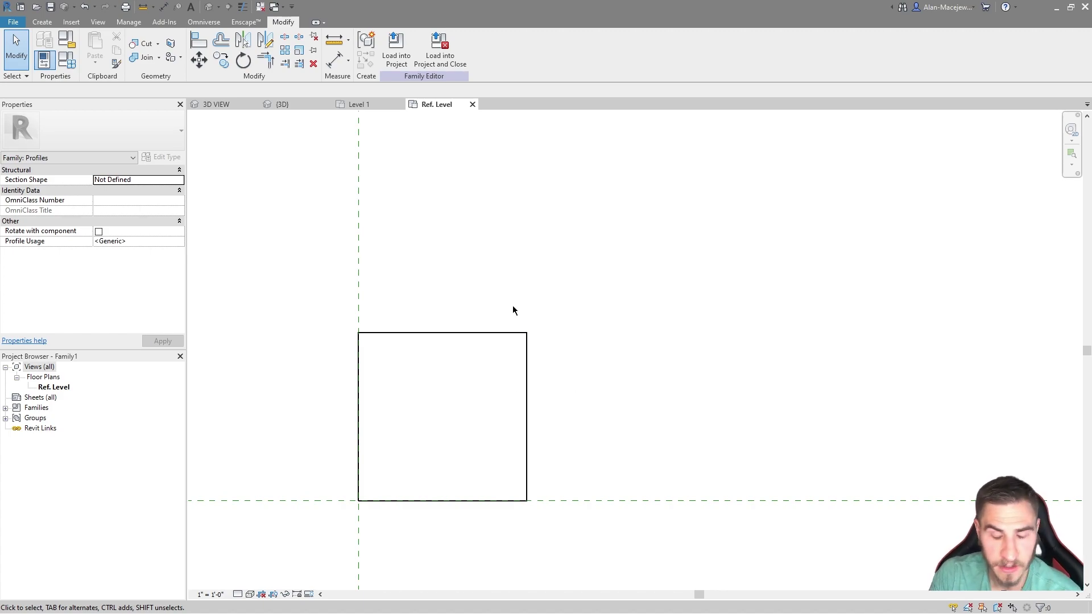
middle_click_drag(508, 332, 490, 326)
left_click(42, 22)
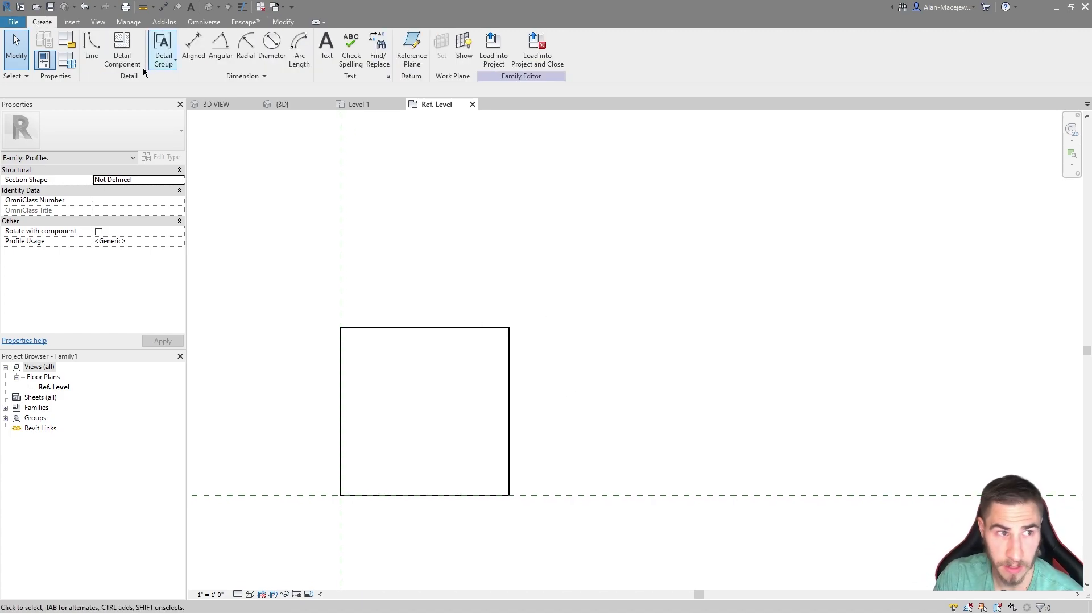
- Draw an open chain of four connected lines beside the square, starting near its lower right corner and doubling back across its right side
left_click(86, 43)
scroll(434, 212, "down", 2)
middle_click_drag(486, 426, 507, 421)
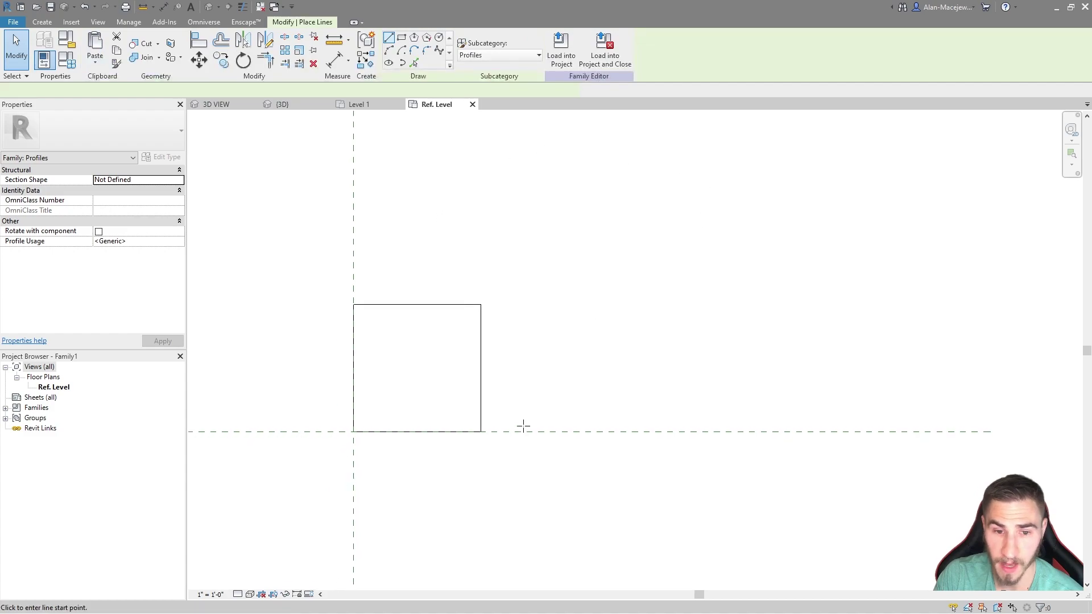
left_click(481, 447)
left_click(835, 378)
left_click(820, 295)
left_click(493, 389)
left_click(466, 371)
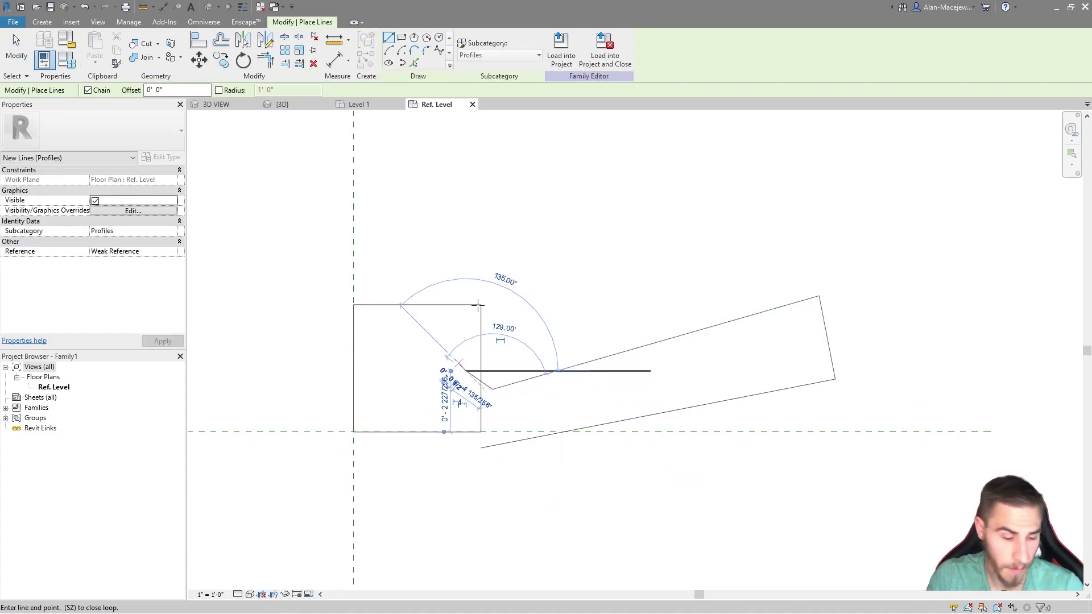
key("Escape")
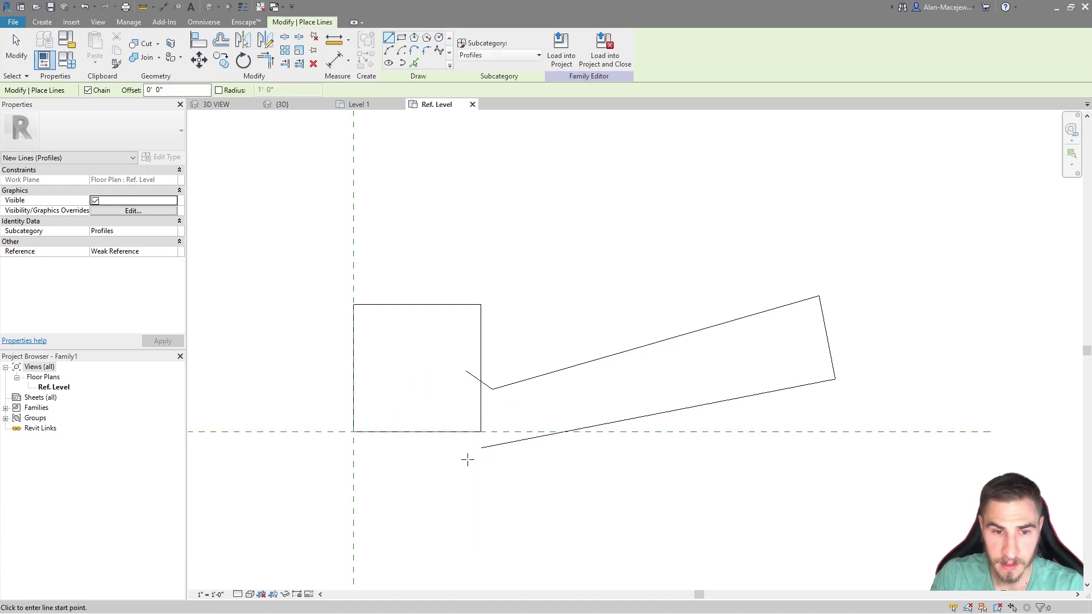
- Select the open chain of lines and move it clear of the square
key("Escape")
left_click_drag(431, 505, 892, 278)
left_click(436, 511)
left_click_drag(435, 508, 868, 288)
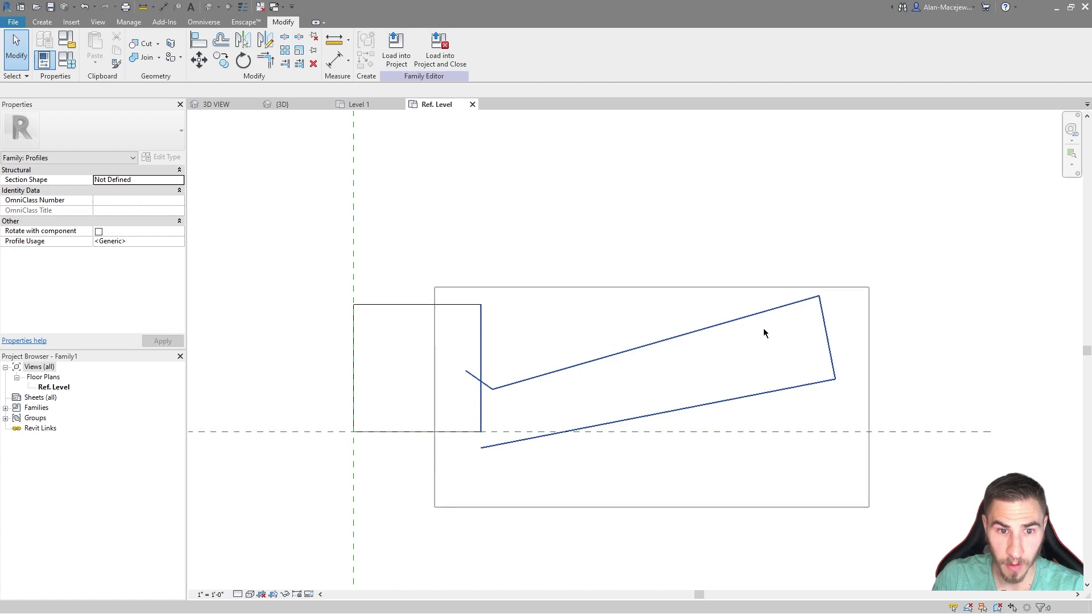
left_click_drag(511, 386, 530, 452)
left_click(635, 336)
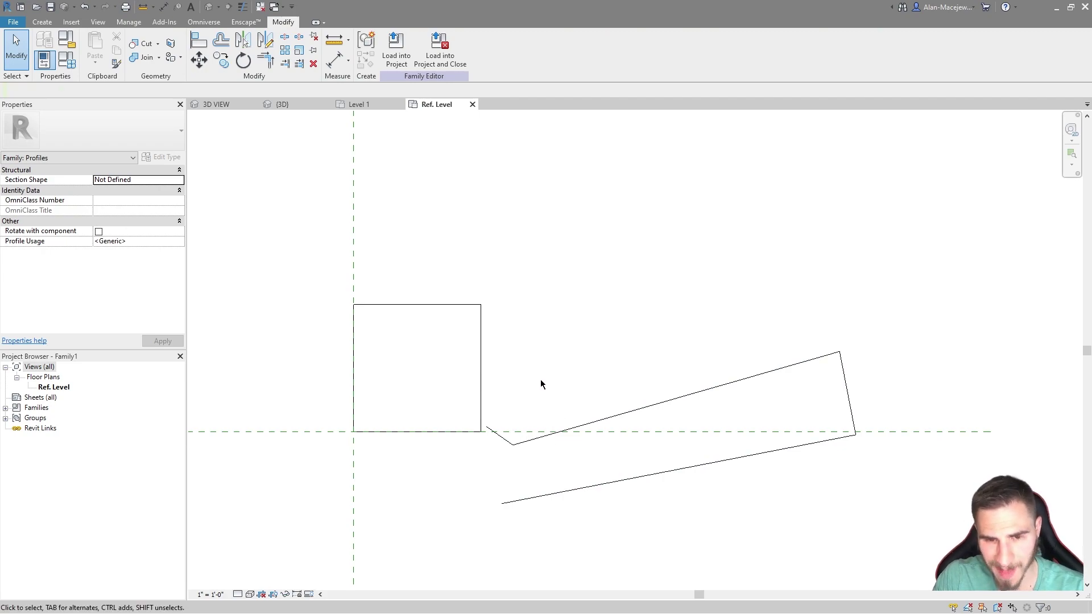
- Select the whole open chain of connected lines as one chain and delete it
key("Tab")
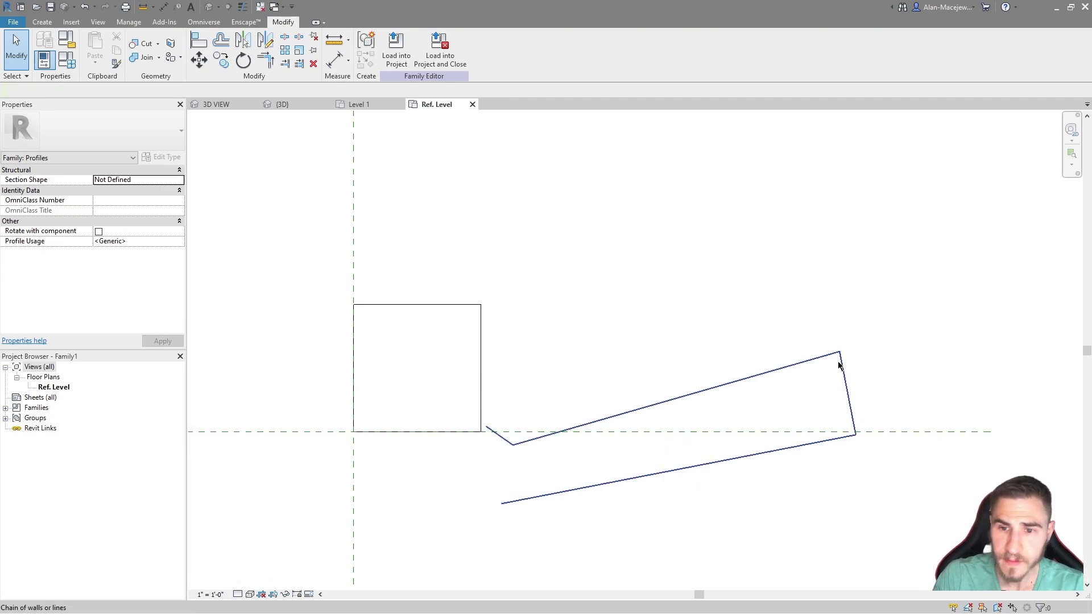
key("Tab")
left_click(845, 380)
key("Delete")
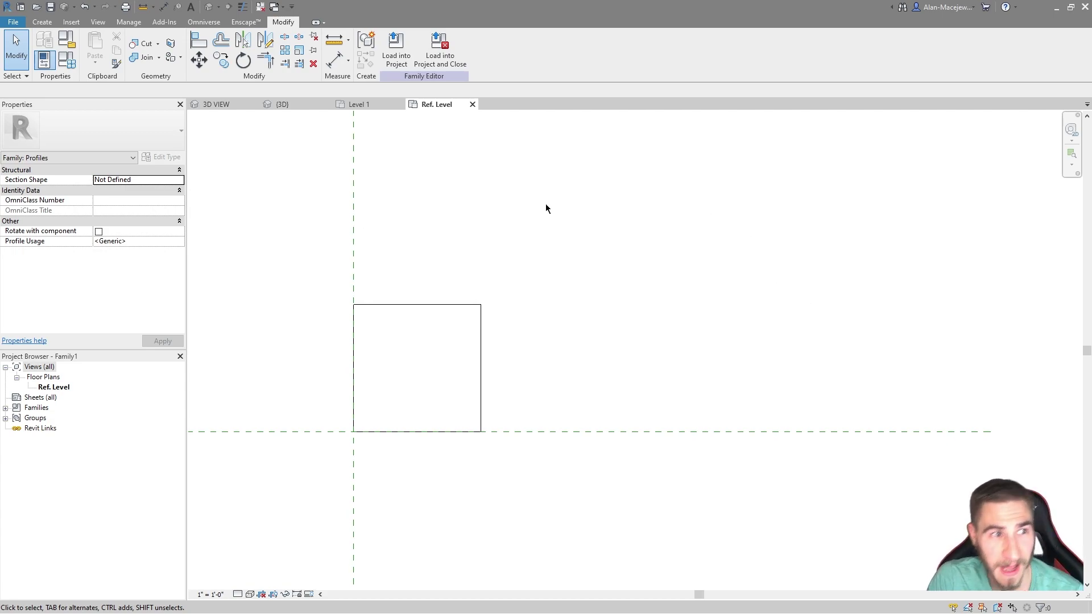
- Round the square's upper right corner with a fillet arc between its top and right sides
middle_click_drag(533, 332, 544, 364)
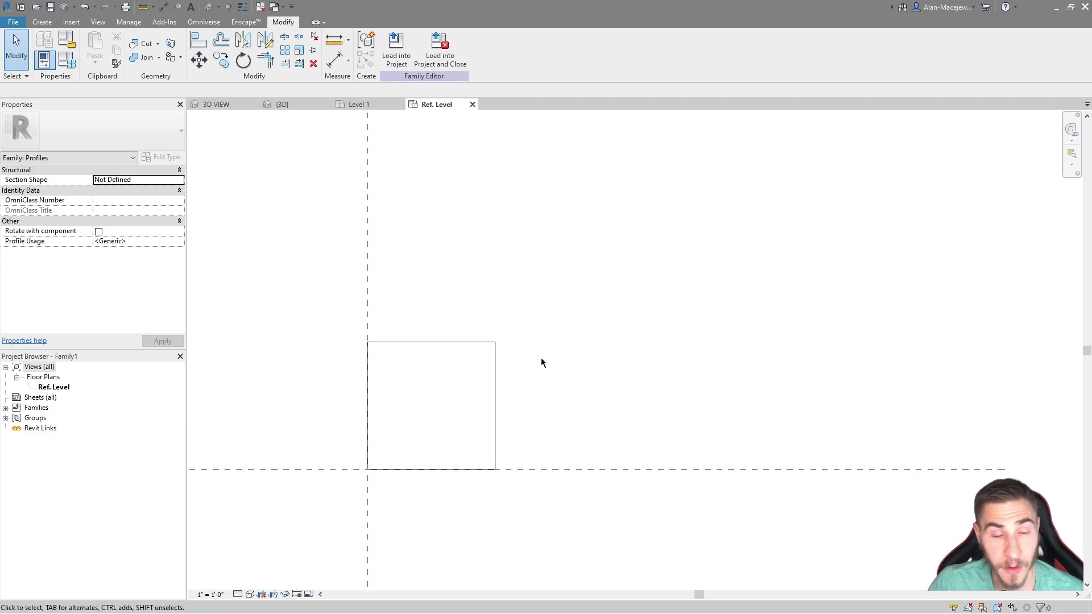
scroll(519, 284, "up", 1)
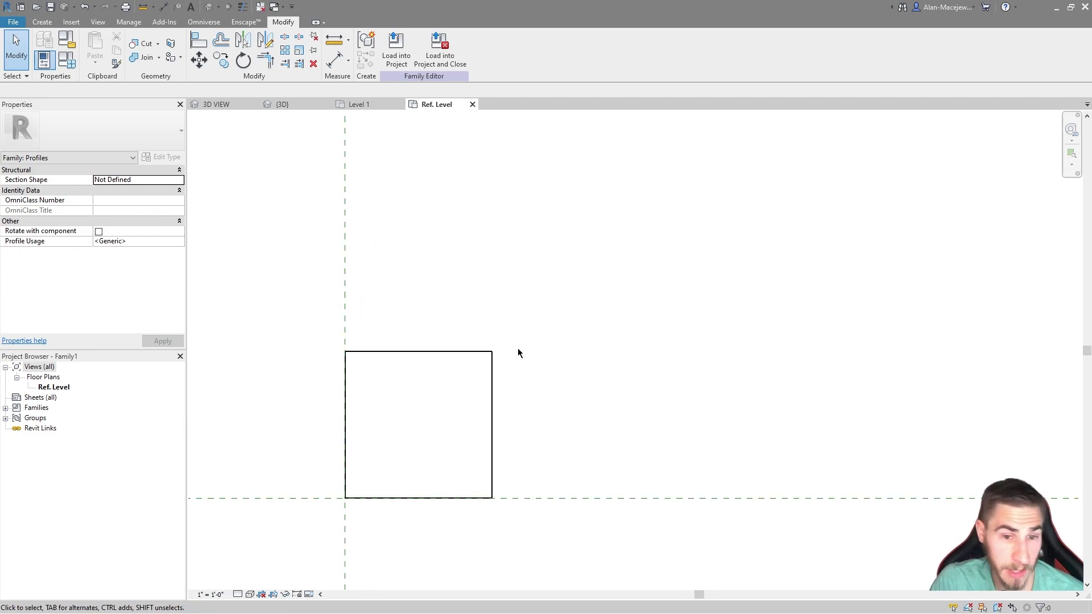
left_click(42, 21)
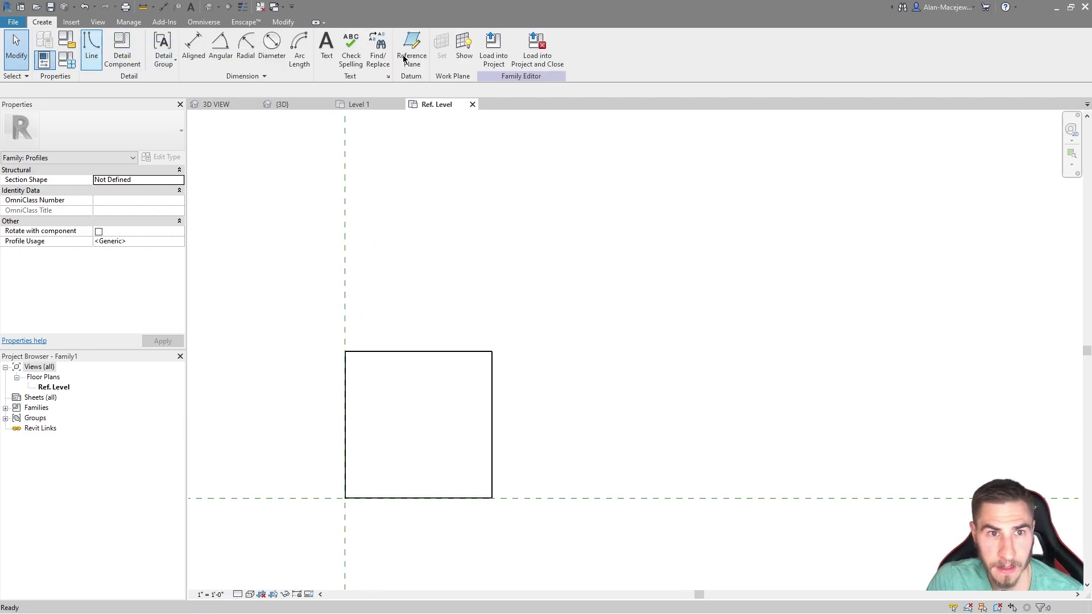
left_click(89, 50)
left_click(426, 51)
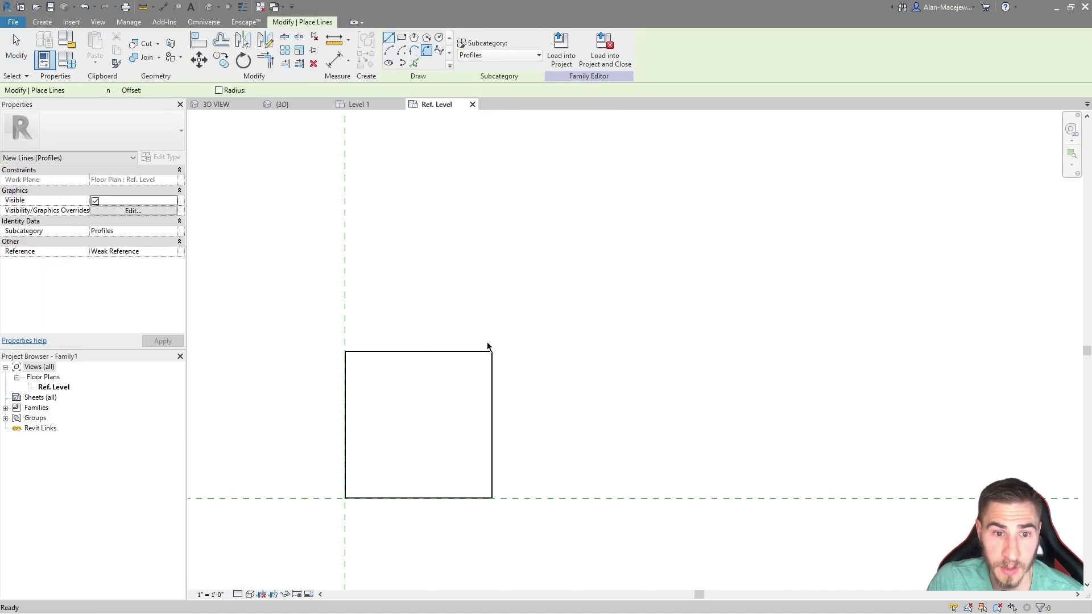
left_click(492, 371)
left_click(470, 352)
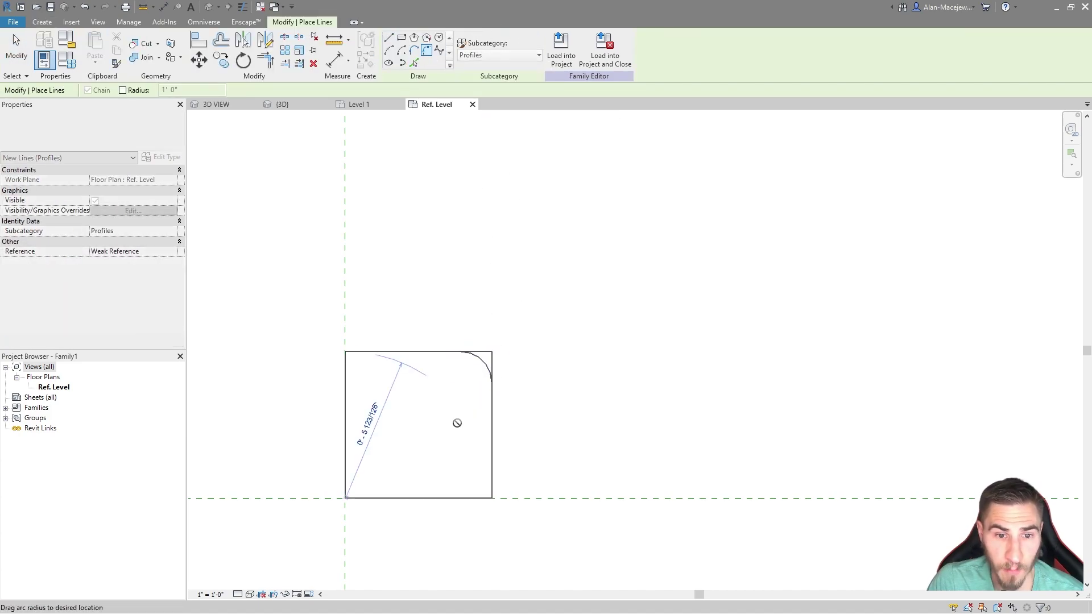
left_click(466, 387)
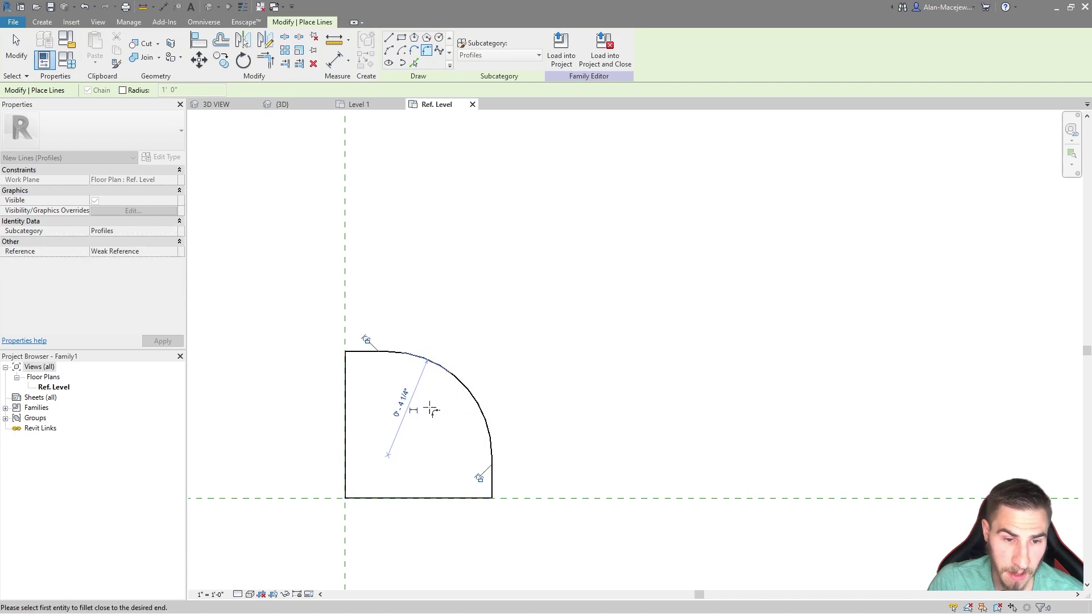
- Set the fillet arc's radius to 3.5 inches and finish placing lines
left_click(403, 399)
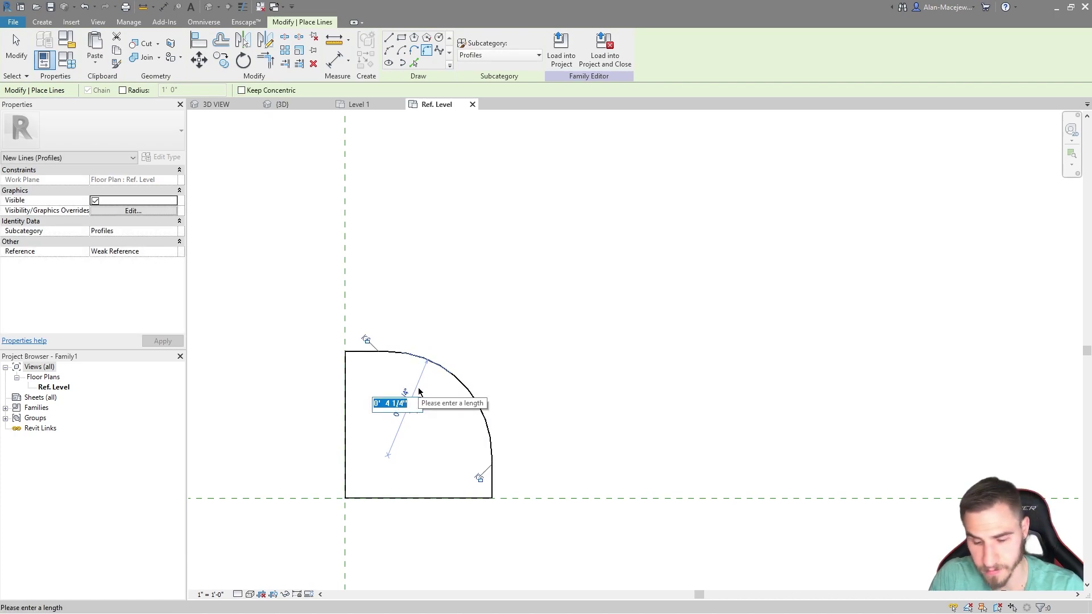
type("3.5@")
key("Return")
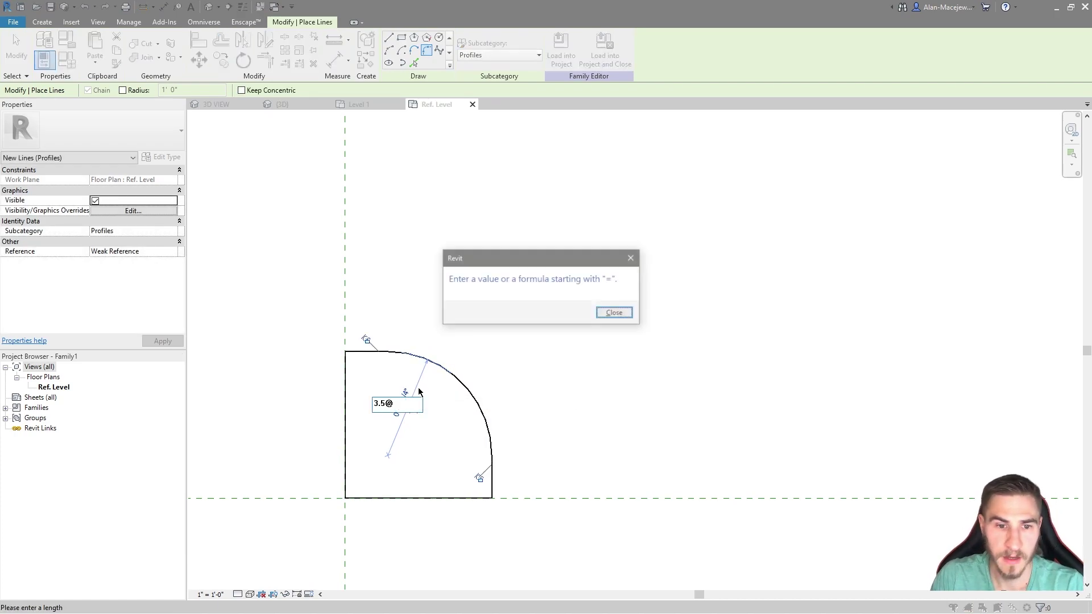
left_click(614, 313)
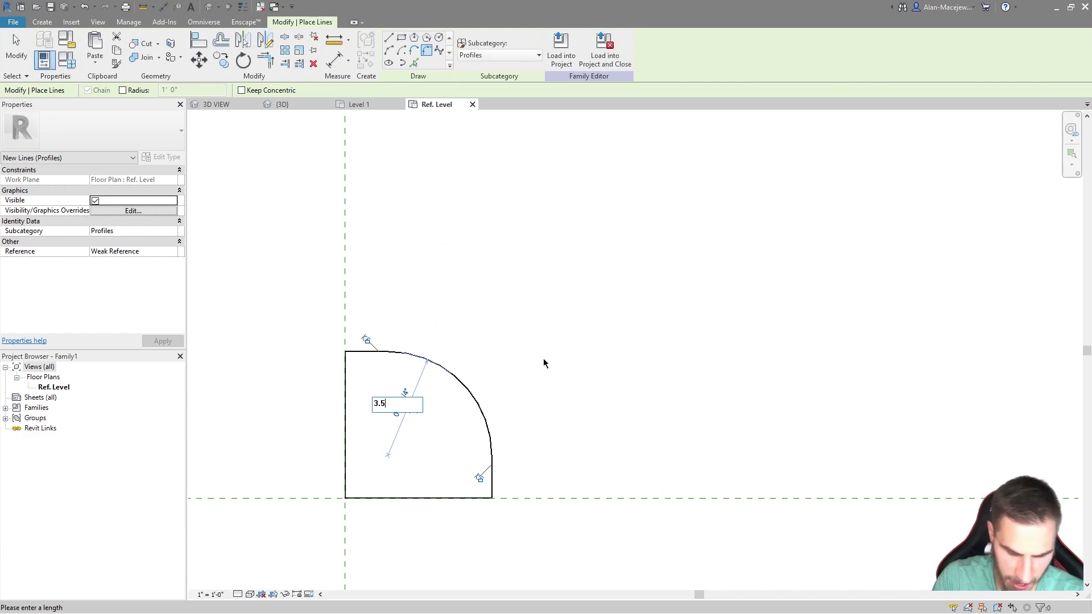
key("Return")
key("Return")
key("BackSpace")
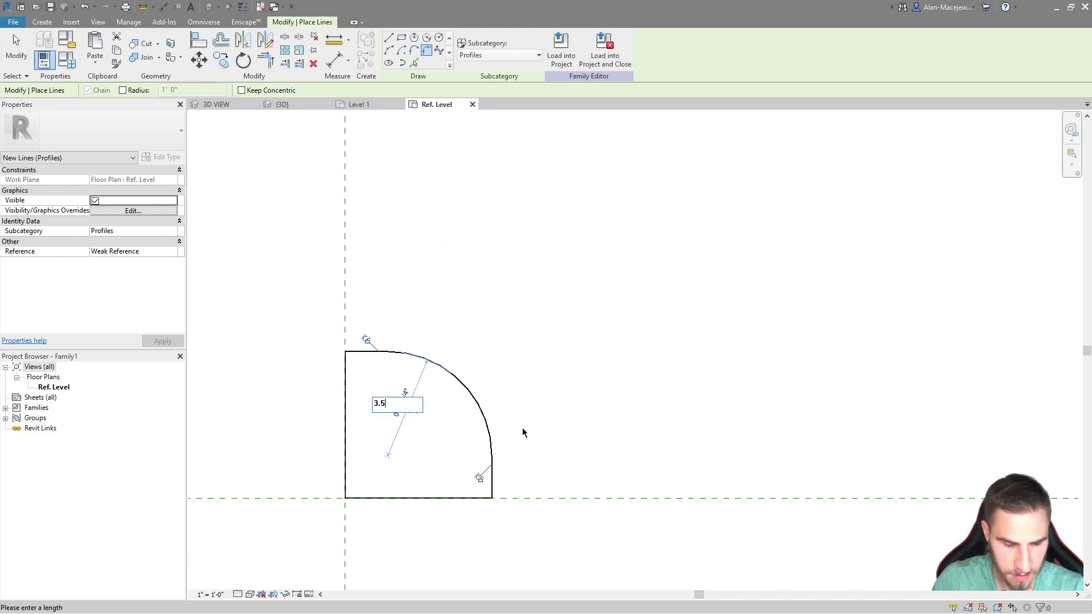
key("Return")
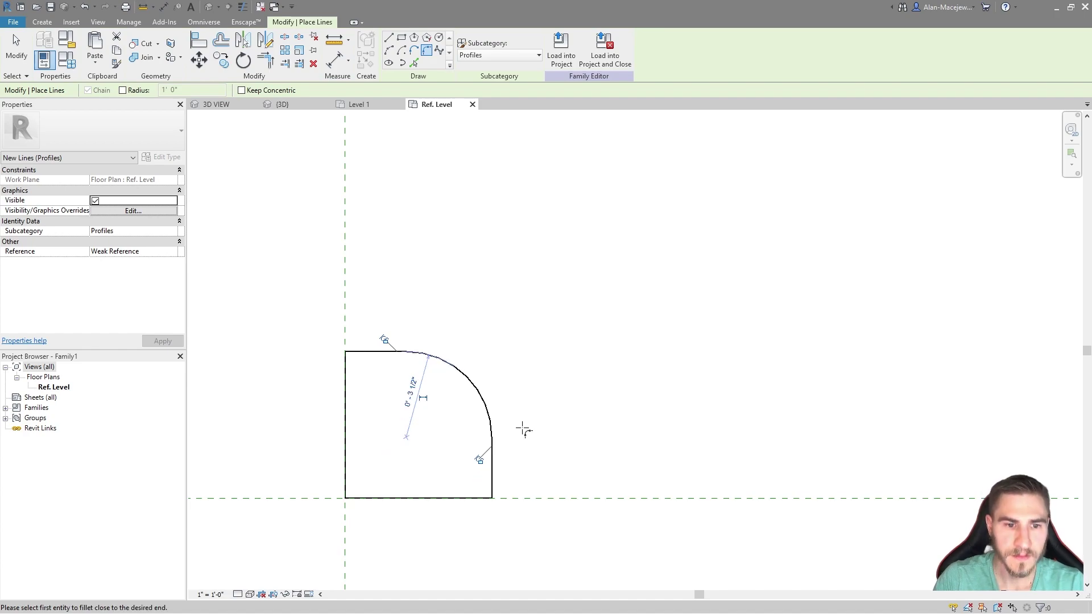
key("Escape")
key("Escape")
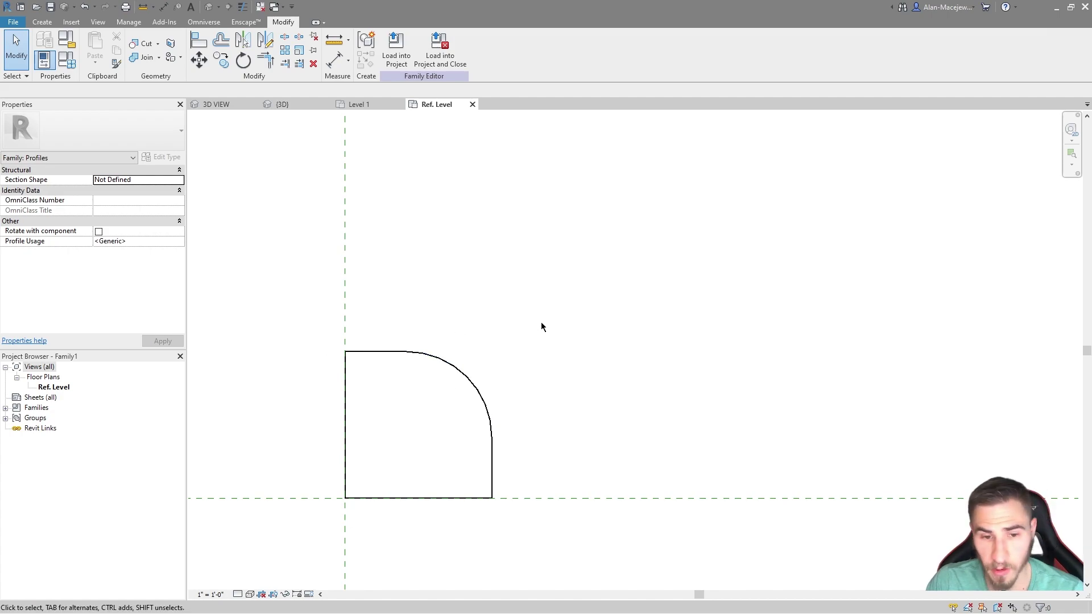
- Draw a vertical line 1/2 inch inside the profile's right edge, up to the top edge's height, and continue it back along the top
left_click(42, 22)
left_click(92, 48)
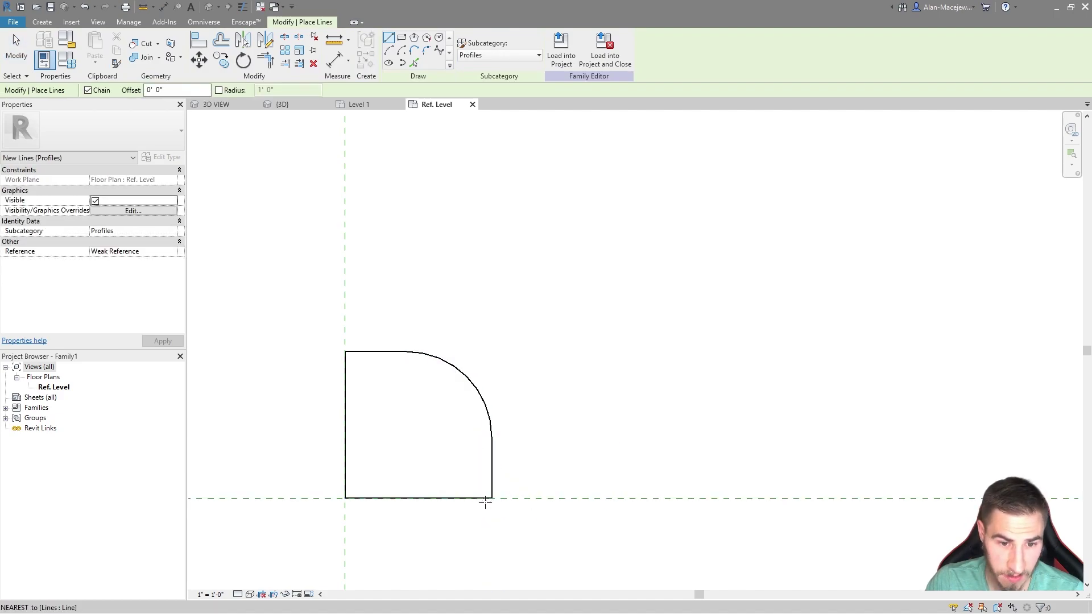
middle_click_drag(478, 495, 507, 332)
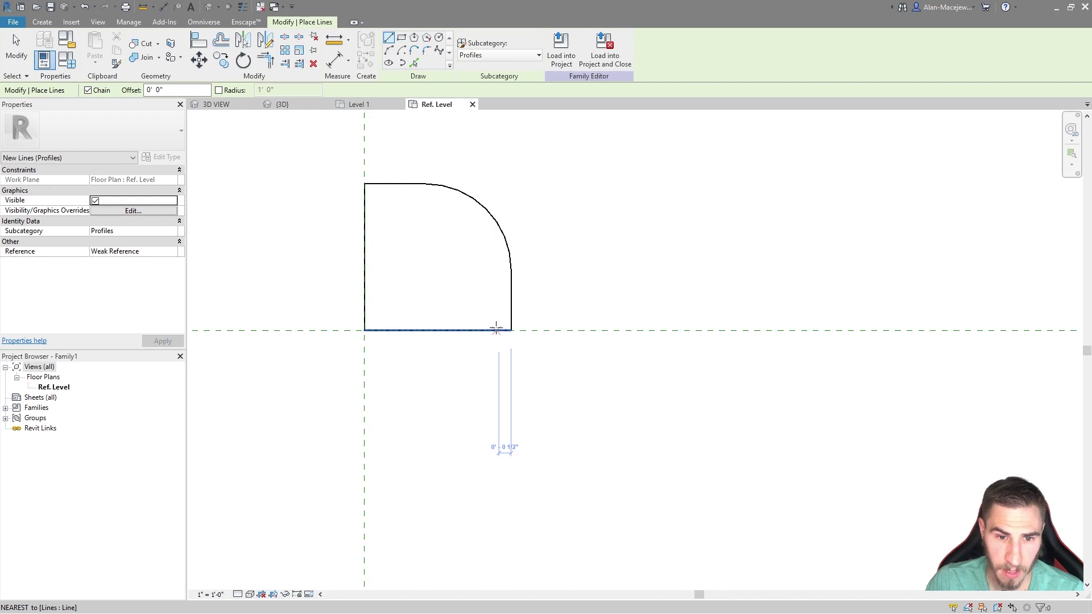
left_click(499, 330)
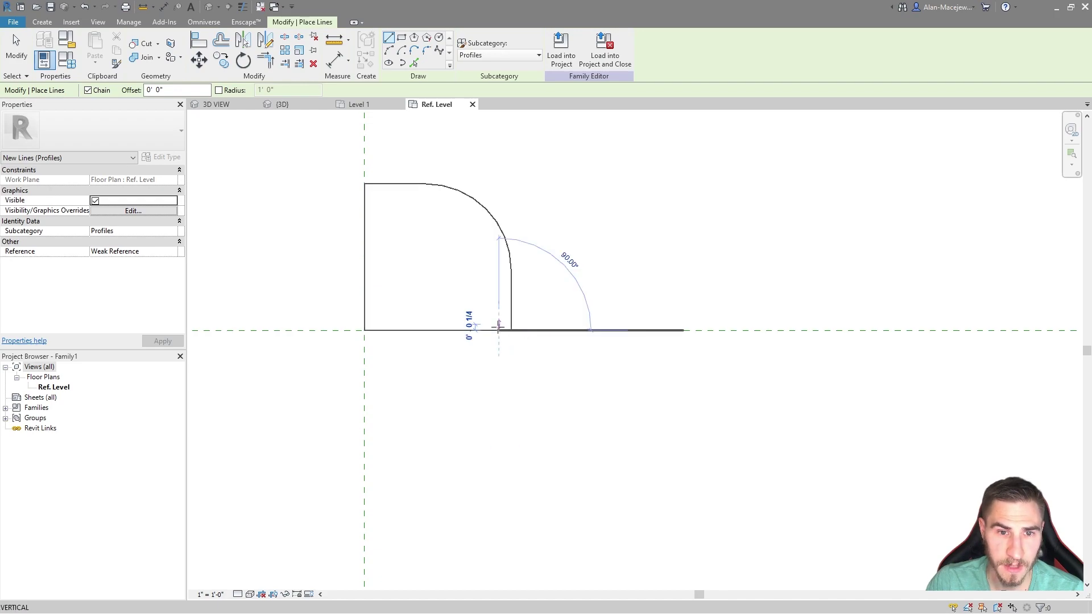
left_click(498, 183)
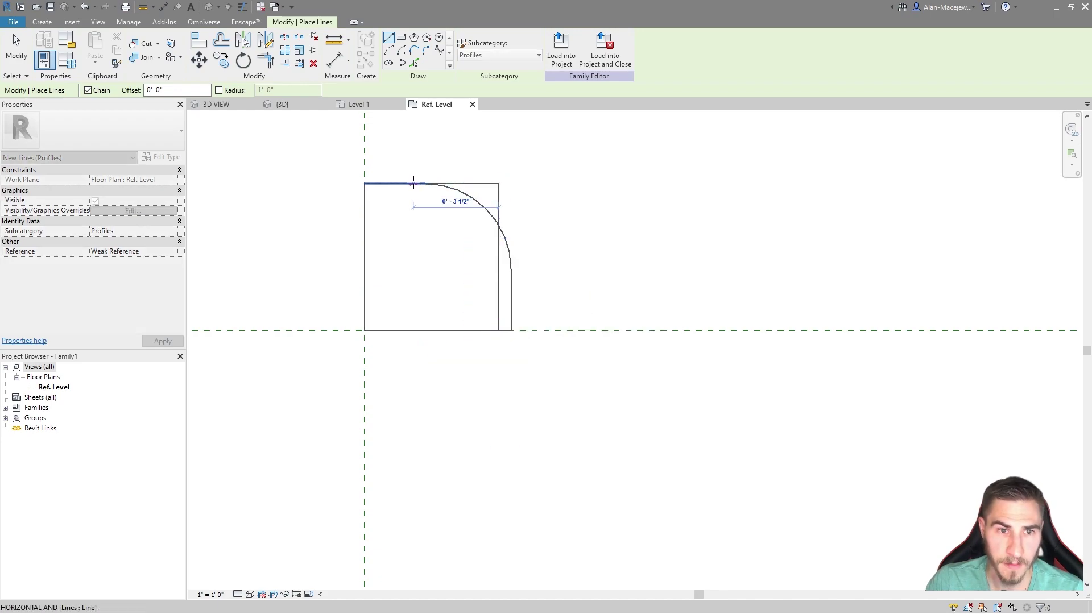
key("Escape")
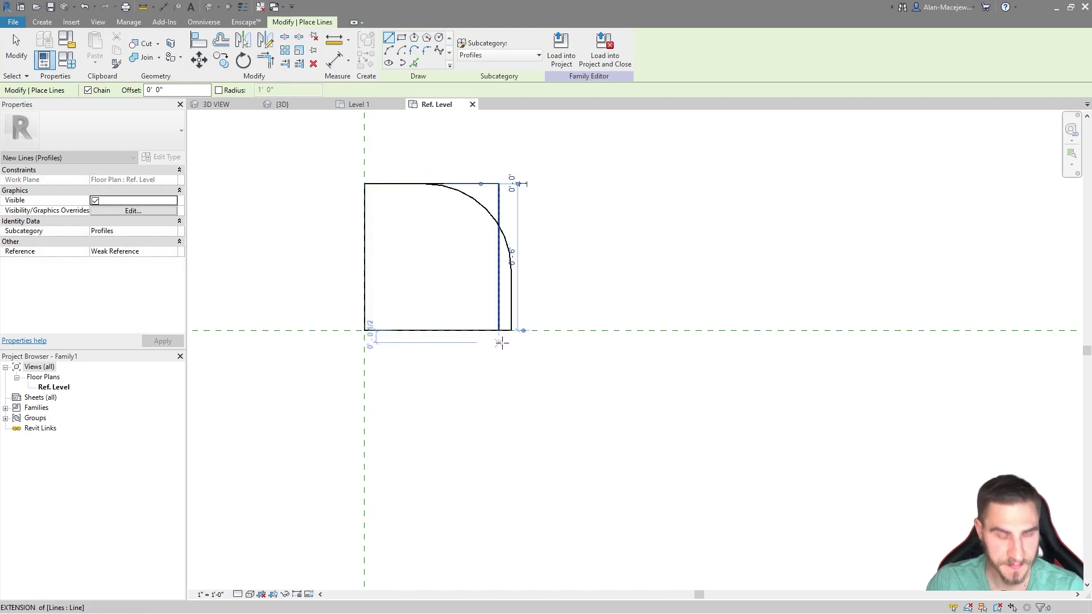
- Try to trim the overlapping lines along the profile's top edge and delete the fillet arc
key("t")
key("r")
left_click(427, 185)
left_click(383, 186)
key("Escape")
key("Escape")
left_click_drag(390, 206, 481, 203)
key("Delete")
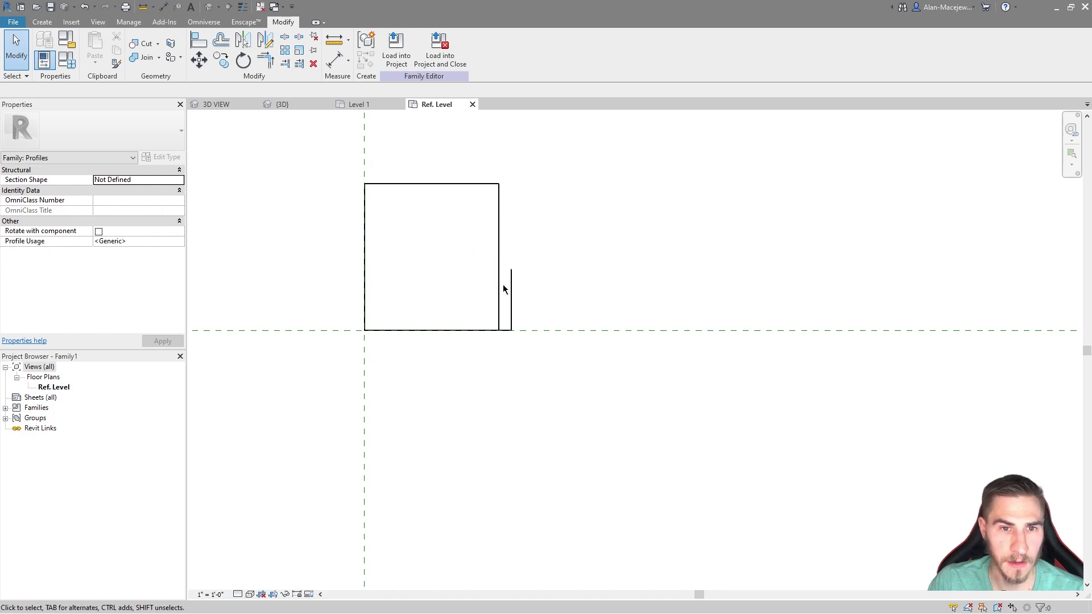
left_click(43, 23)
left_click(91, 44)
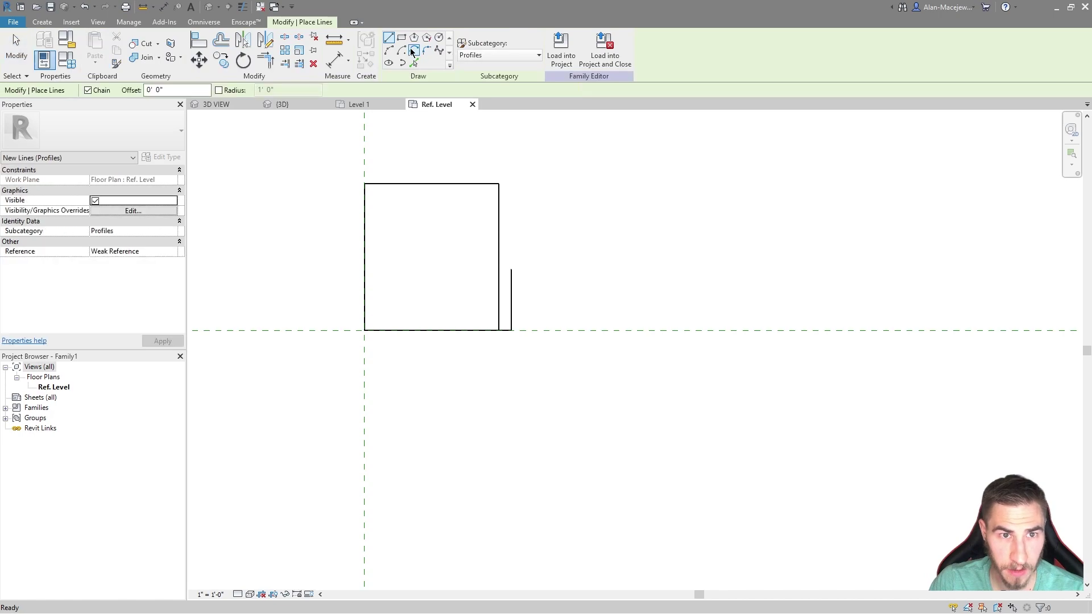
left_click(439, 52)
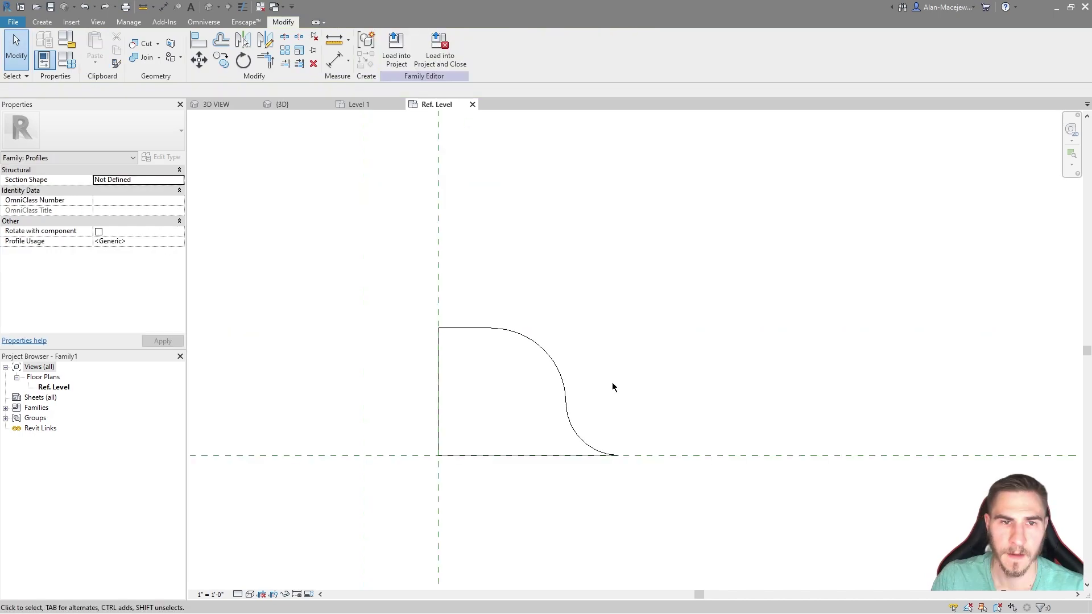
- Place an aligned dimension above the profile from the vertical reference plane to the lower end of the rounded corner
scroll(618, 394, "up", 1)
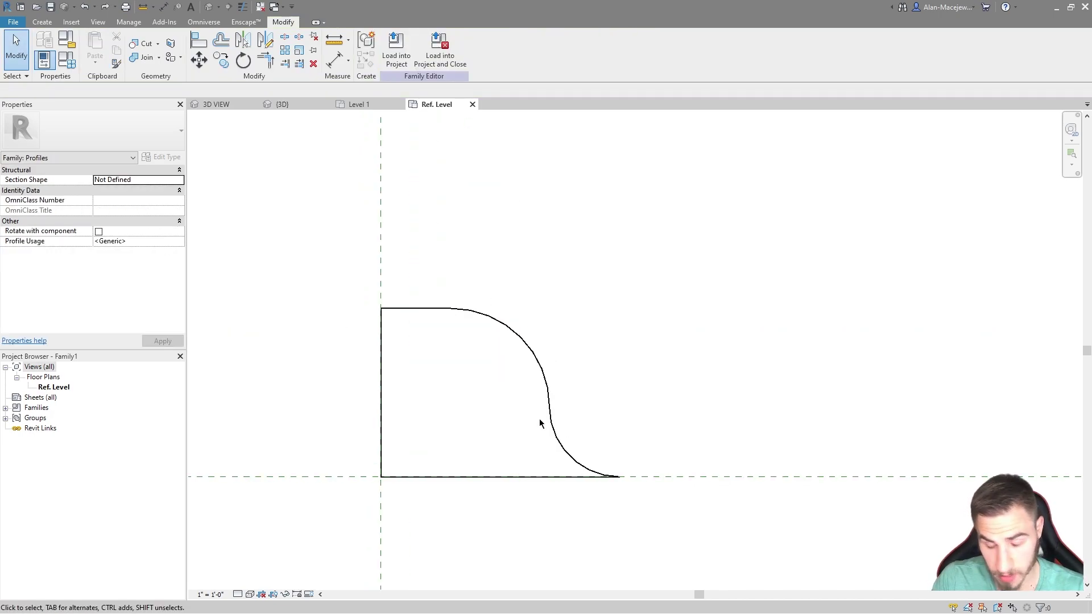
middle_click_drag(619, 426, 546, 402)
scroll(513, 345, "down", 1)
middle_click_drag(513, 345, 537, 367)
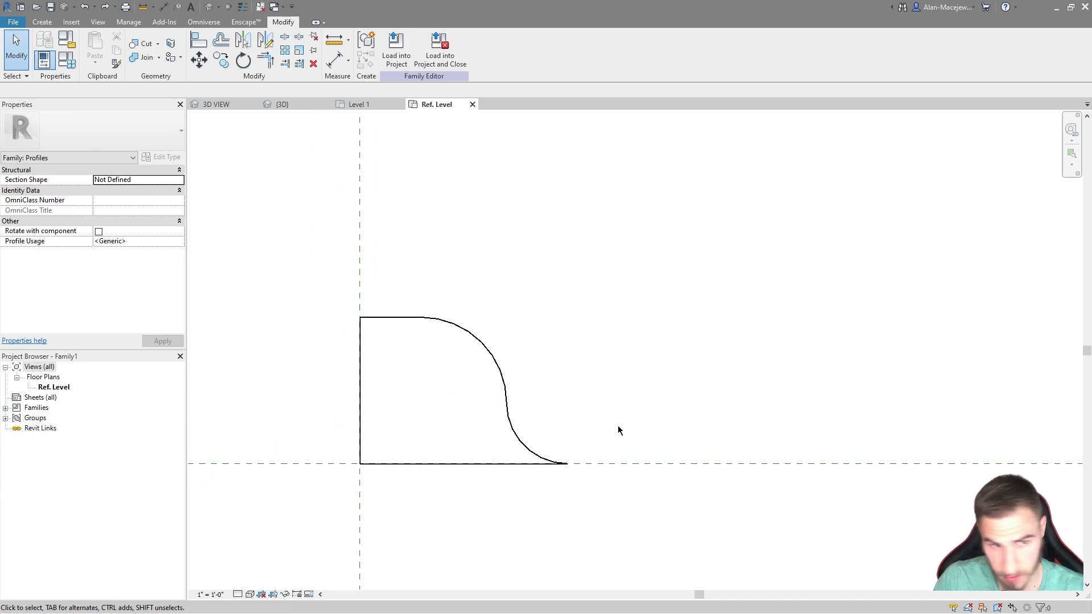
left_click(334, 57)
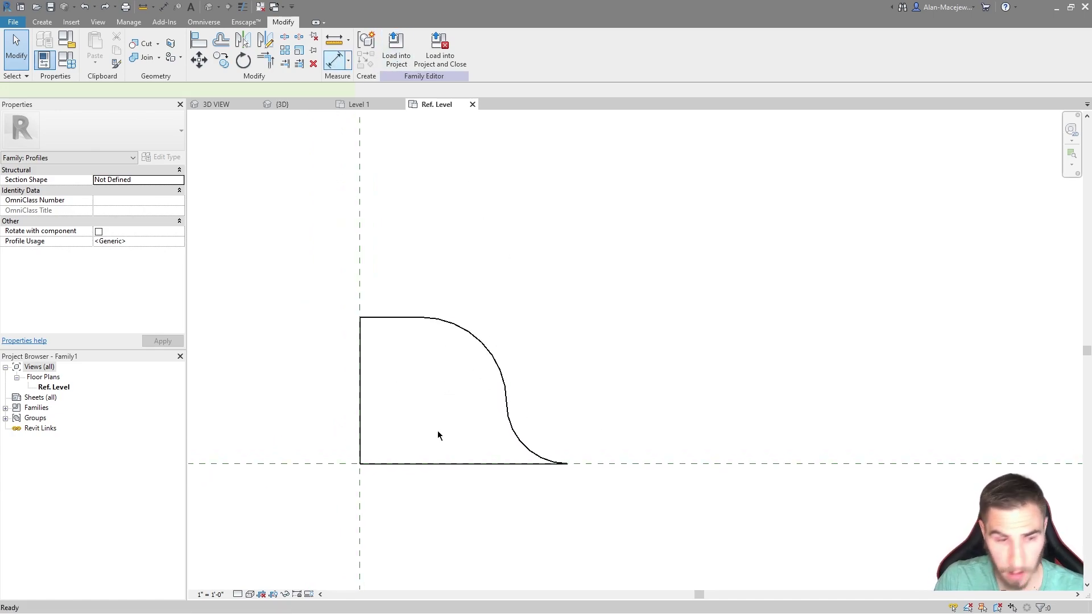
left_click(360, 281)
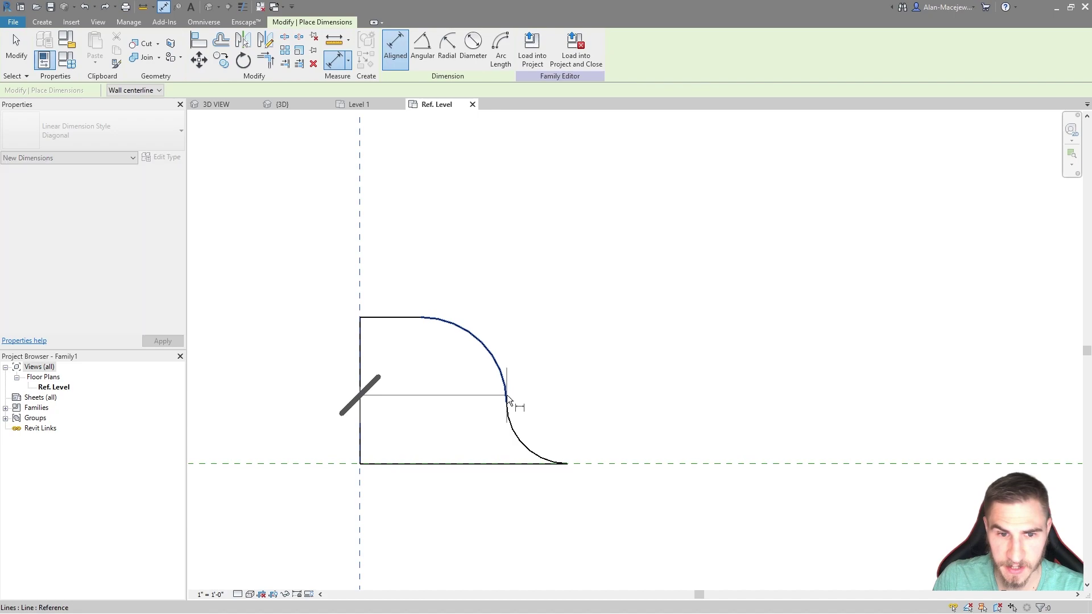
left_click(507, 395)
left_click(629, 269)
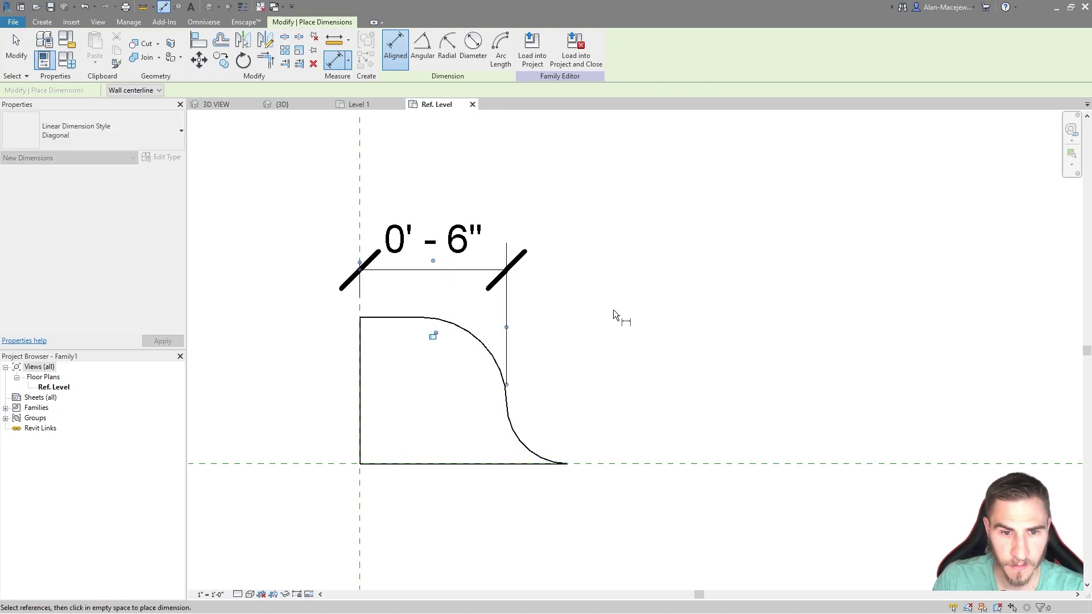
- Place an aligned dimension beside the profile from the horizontal reference plane to its top edge
left_click(352, 464)
left_click(398, 318)
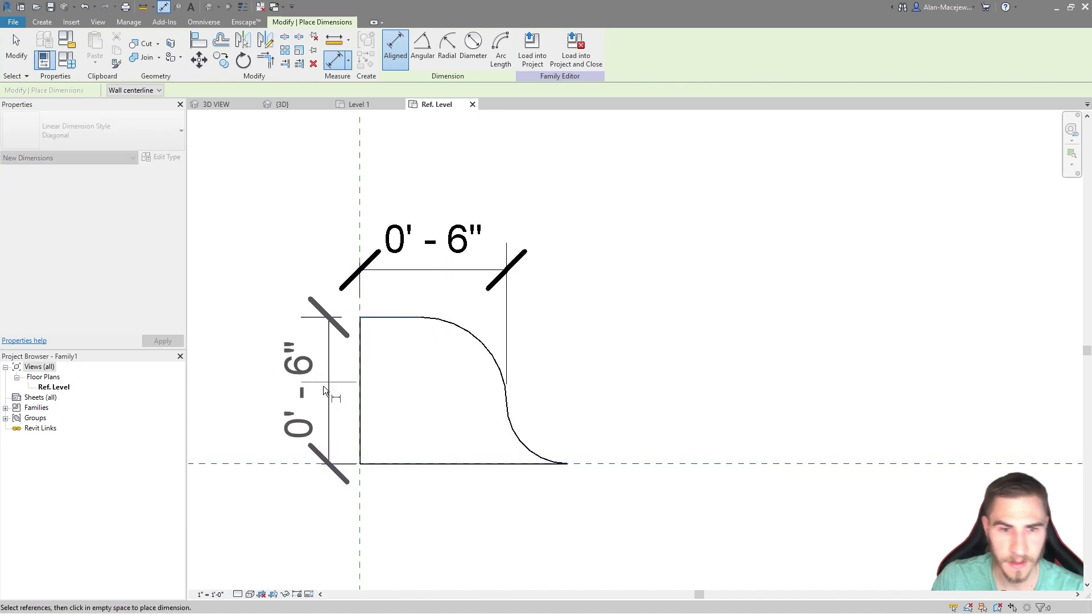
left_click(323, 387)
key("Escape")
key("Escape")
- Select the profile's height and width dimensions and remove them
left_click(326, 343)
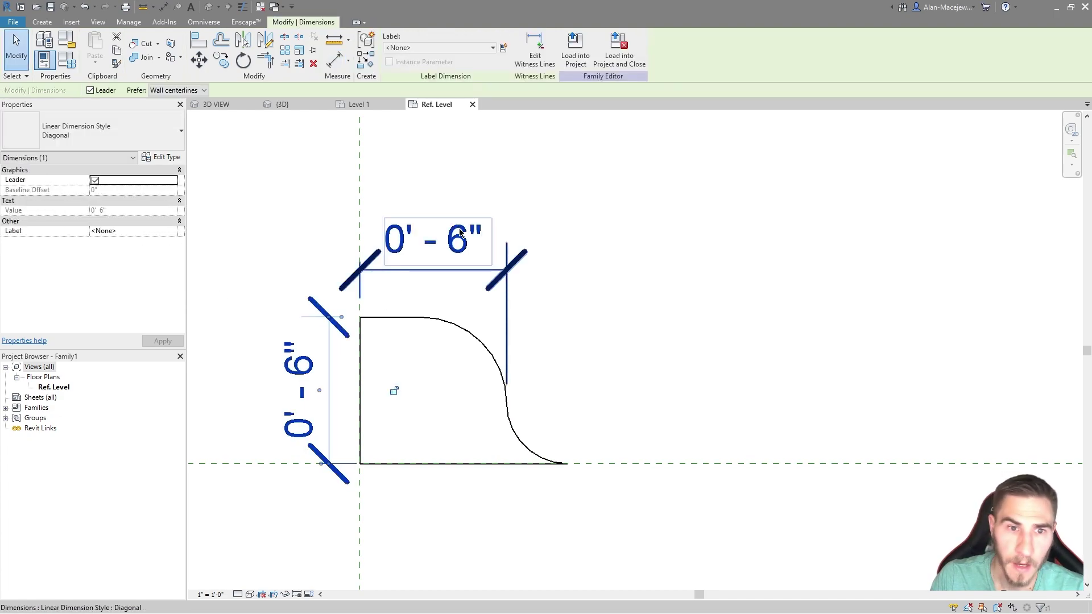
left_click(501, 252)
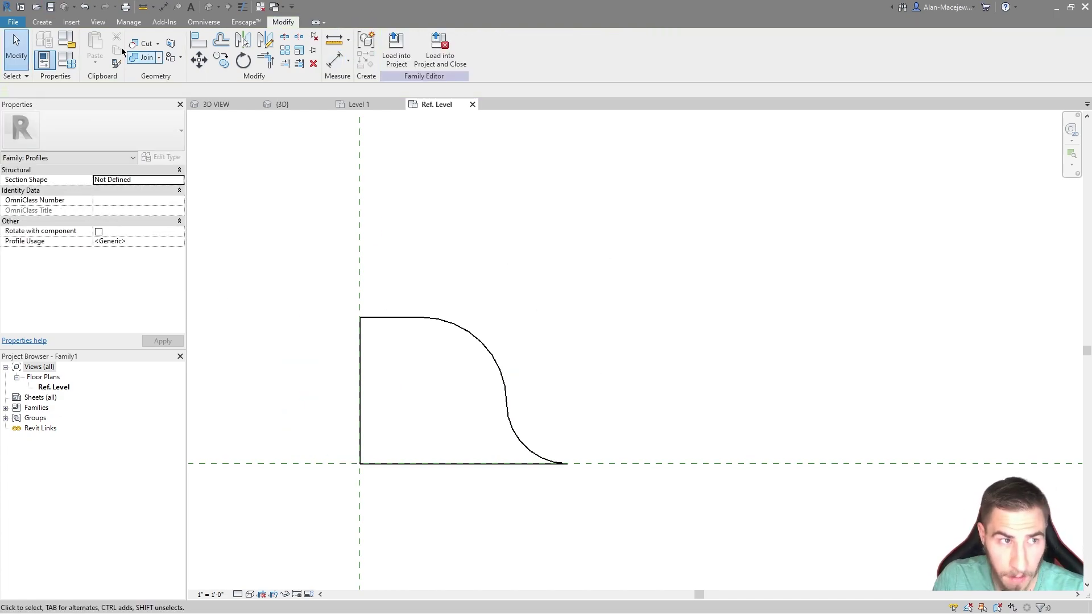
- Save the profile family as Curb in the 79_Topography Curb folder
left_click(50, 7)
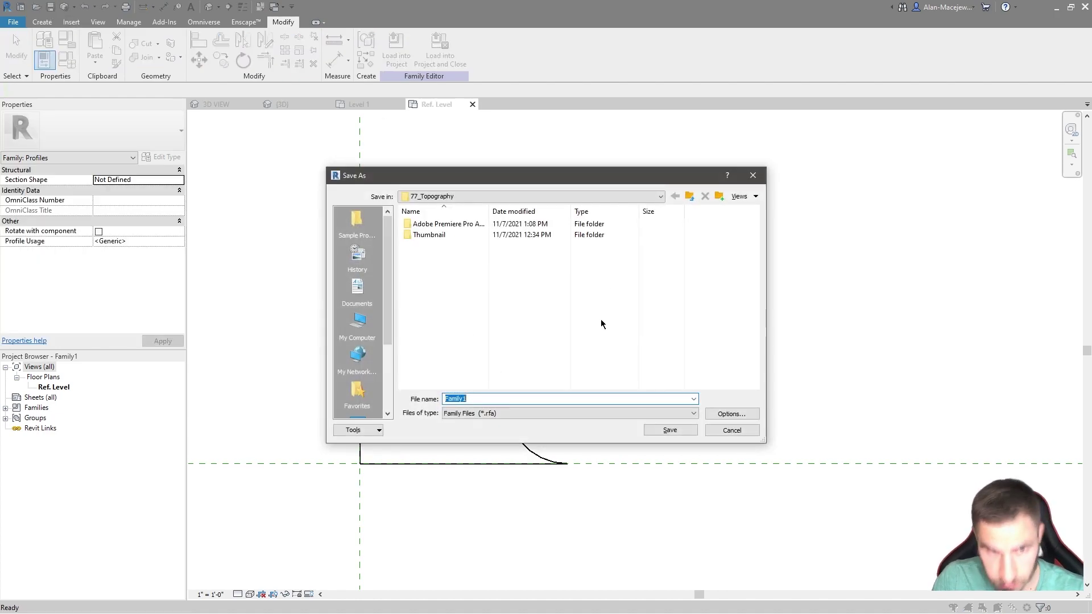
left_click(475, 201)
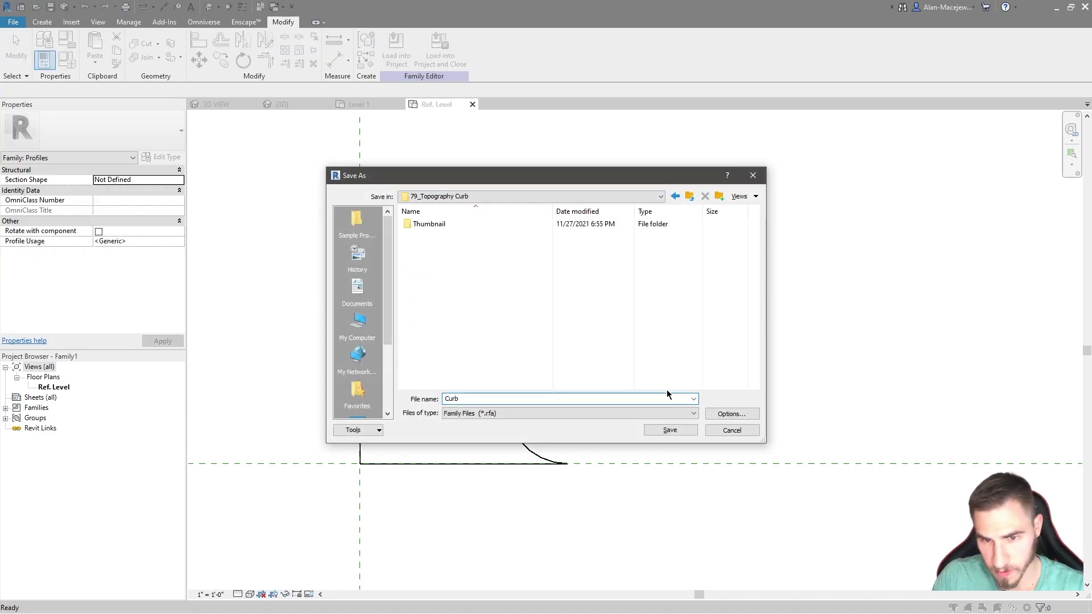
left_click(664, 431)
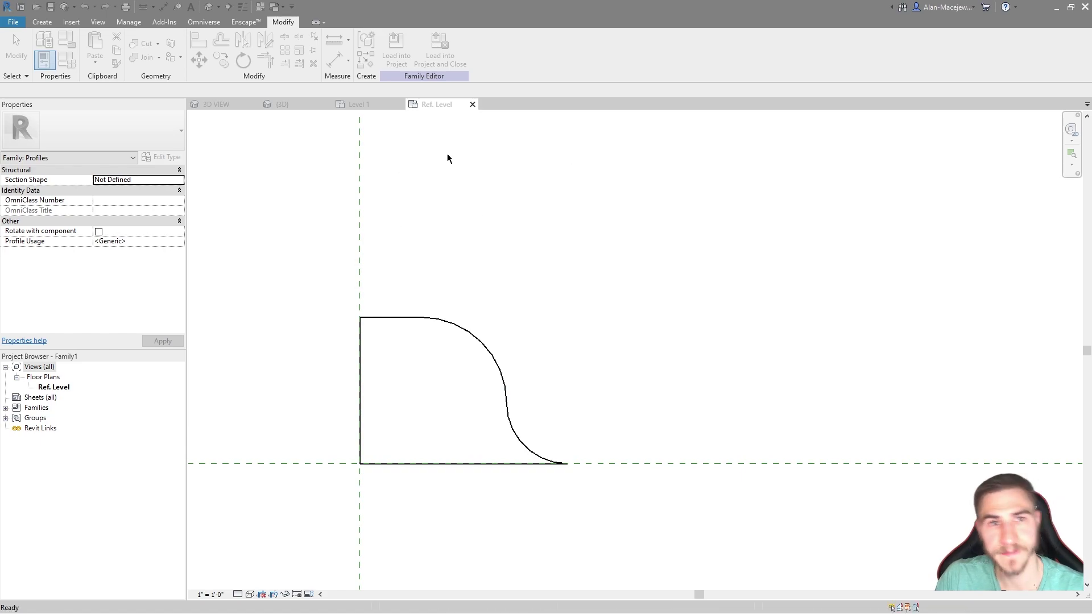
- Load the curb profile into the Topograph.rvt project, close the family, and show the subregion in the {3D} view
left_click(439, 50)
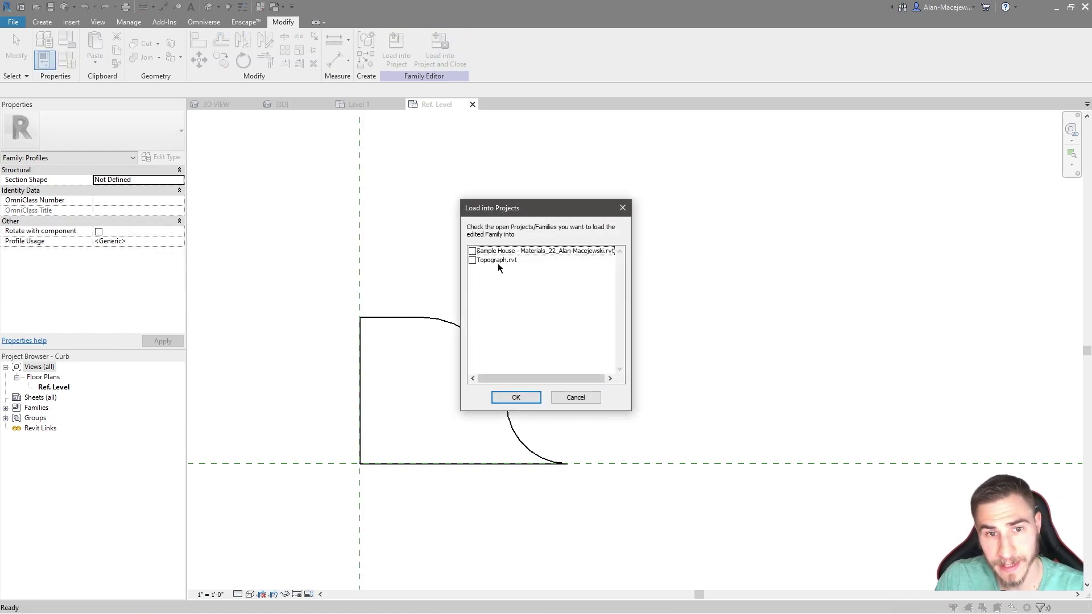
left_click(472, 261)
left_click(514, 397)
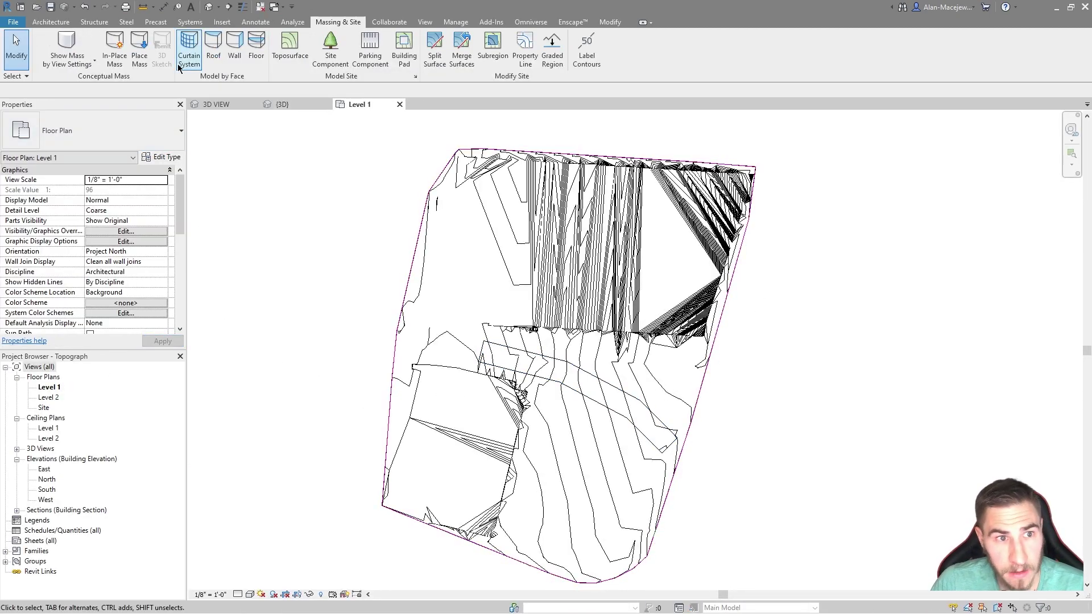
left_click(283, 104)
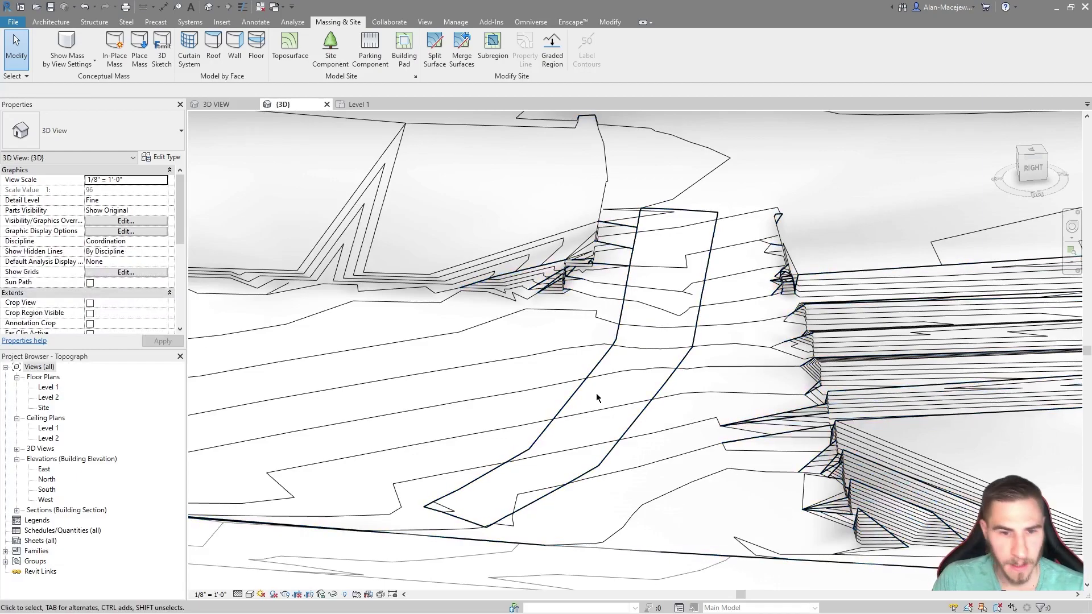
middle_click_drag(600, 398, 589, 405, "shift")
left_click(50, 22)
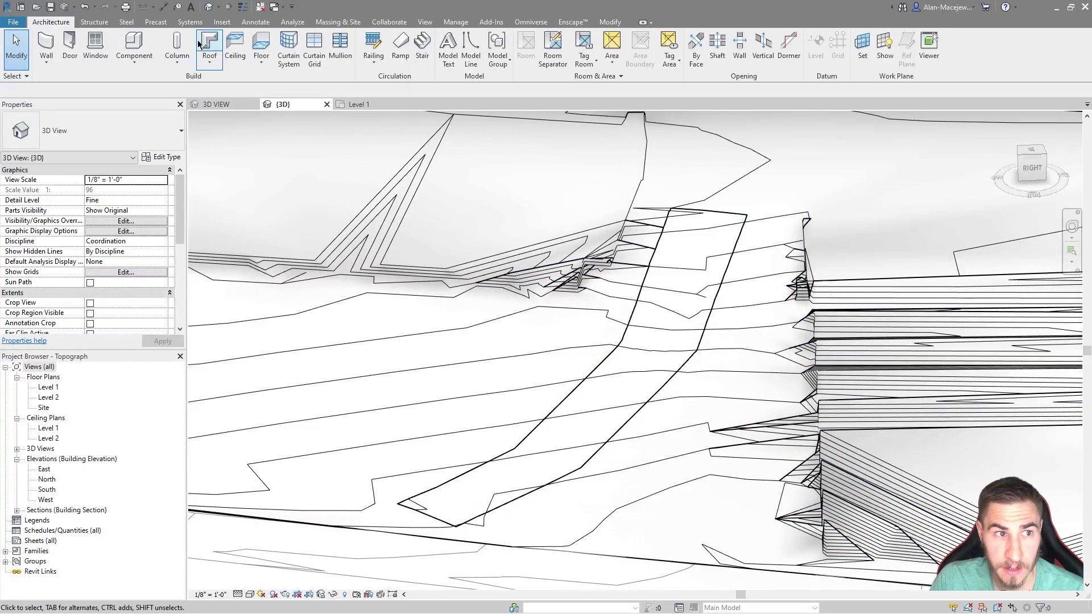
left_click(372, 41)
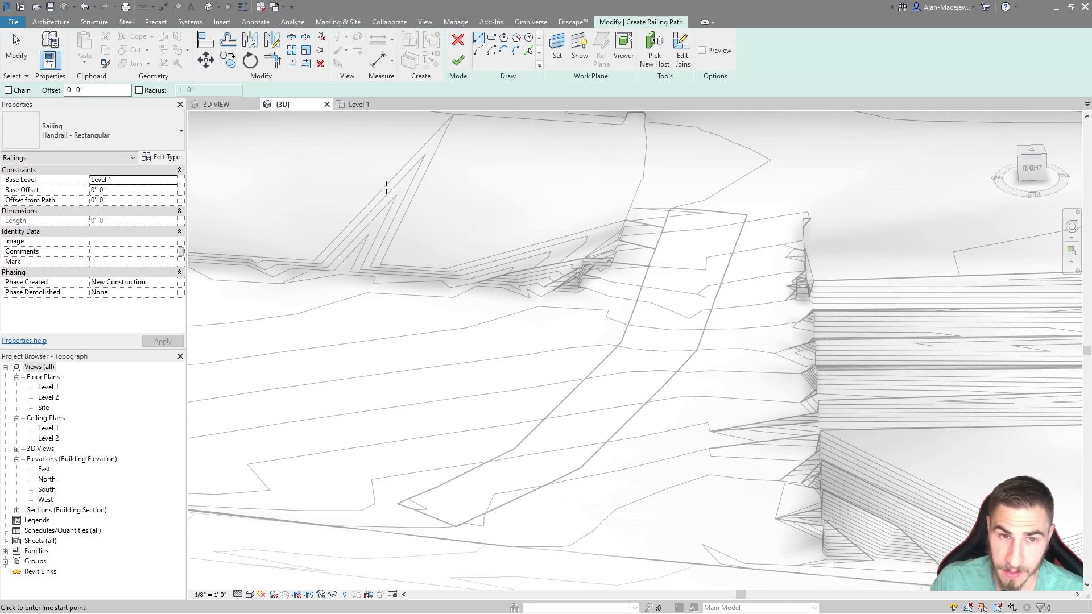
left_click(462, 46)
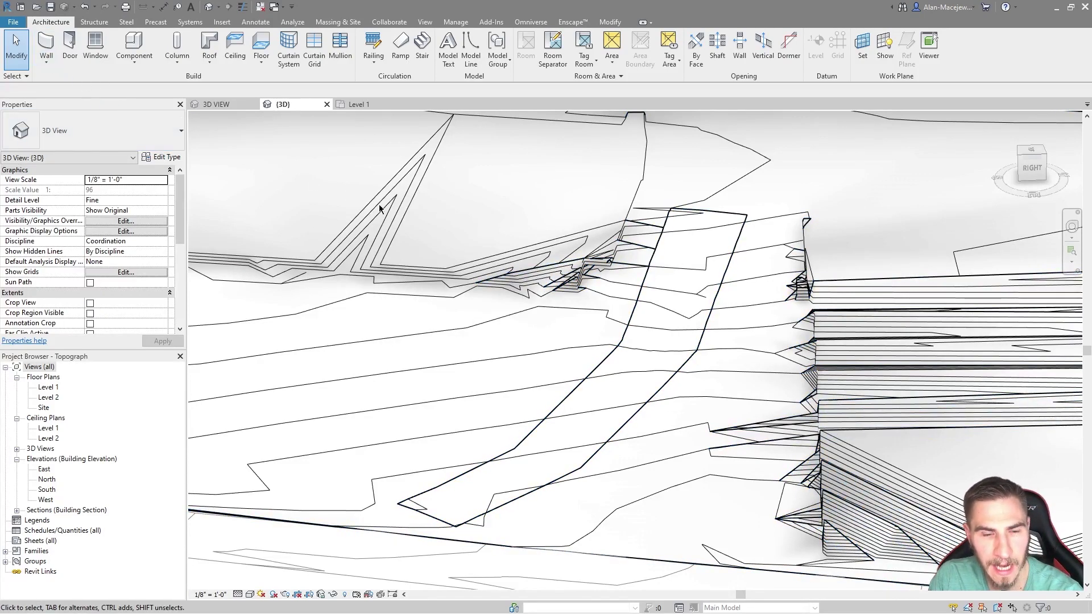
left_click(261, 63)
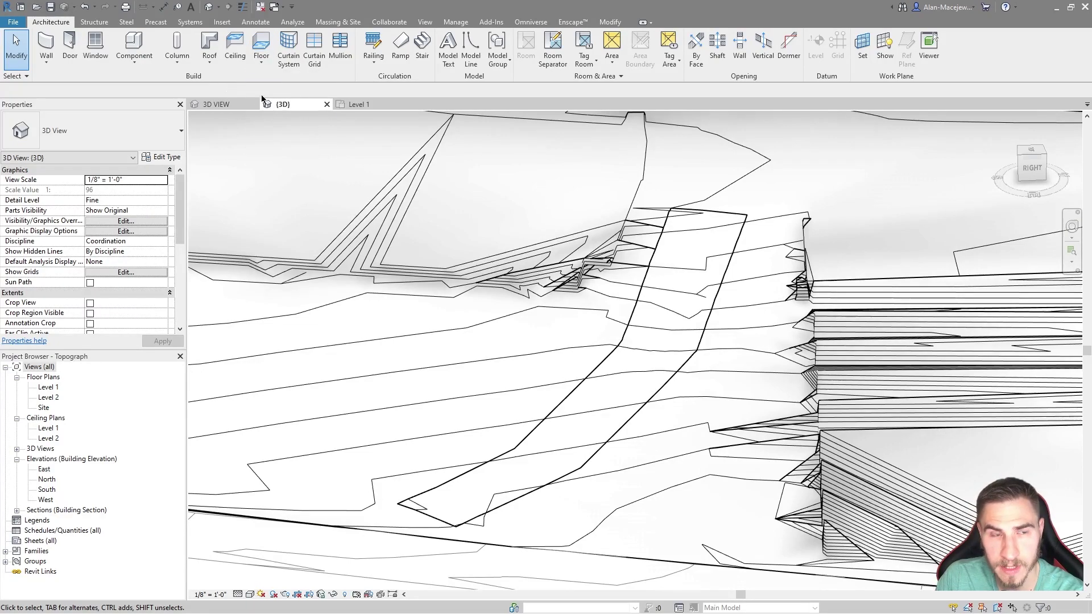
left_click(52, 59)
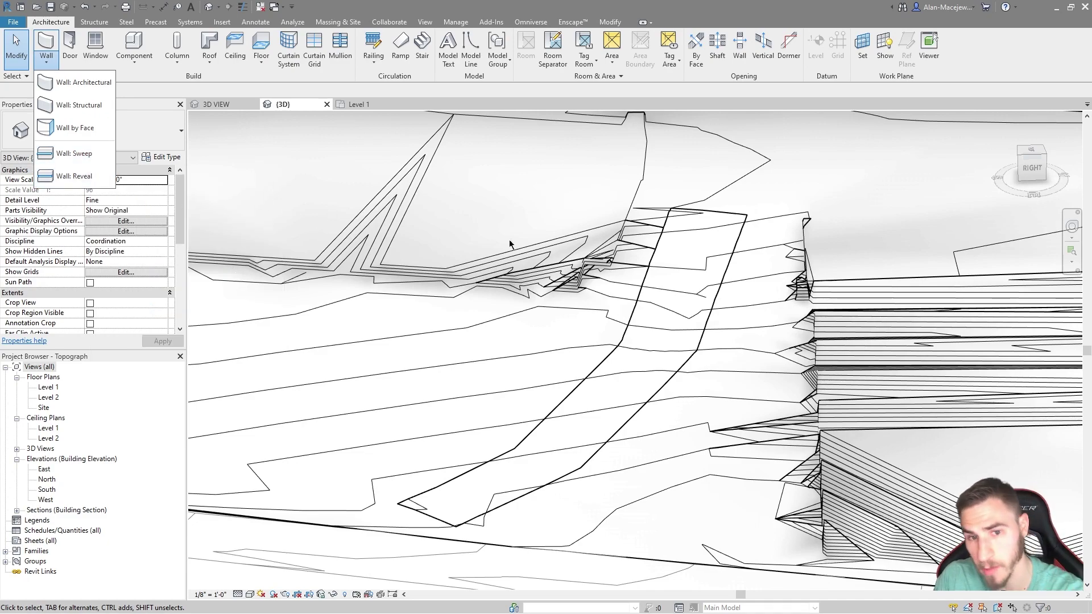
left_click(244, 86)
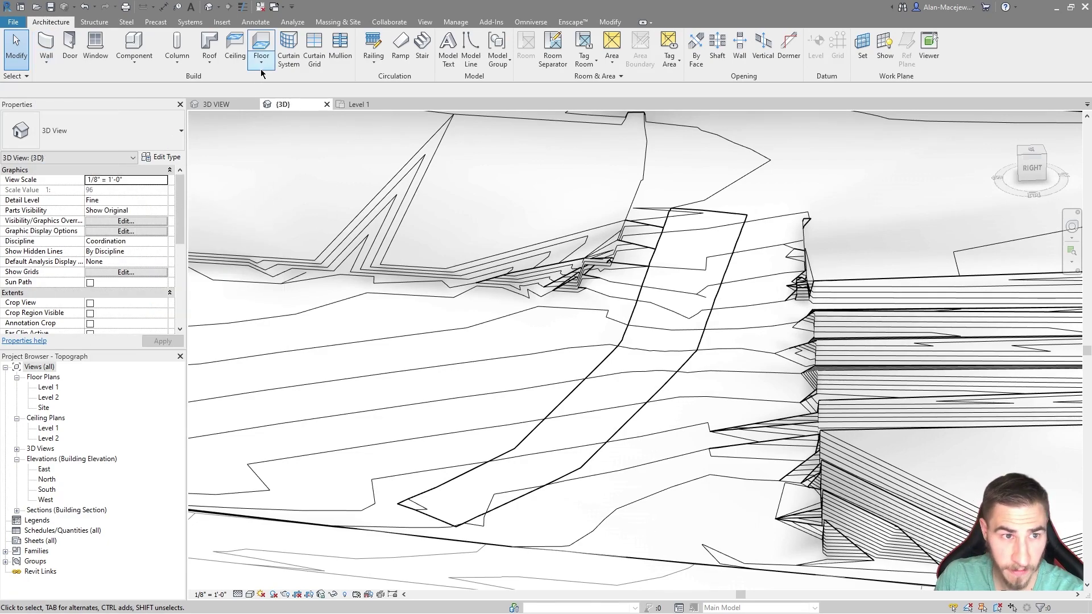
left_click(261, 68)
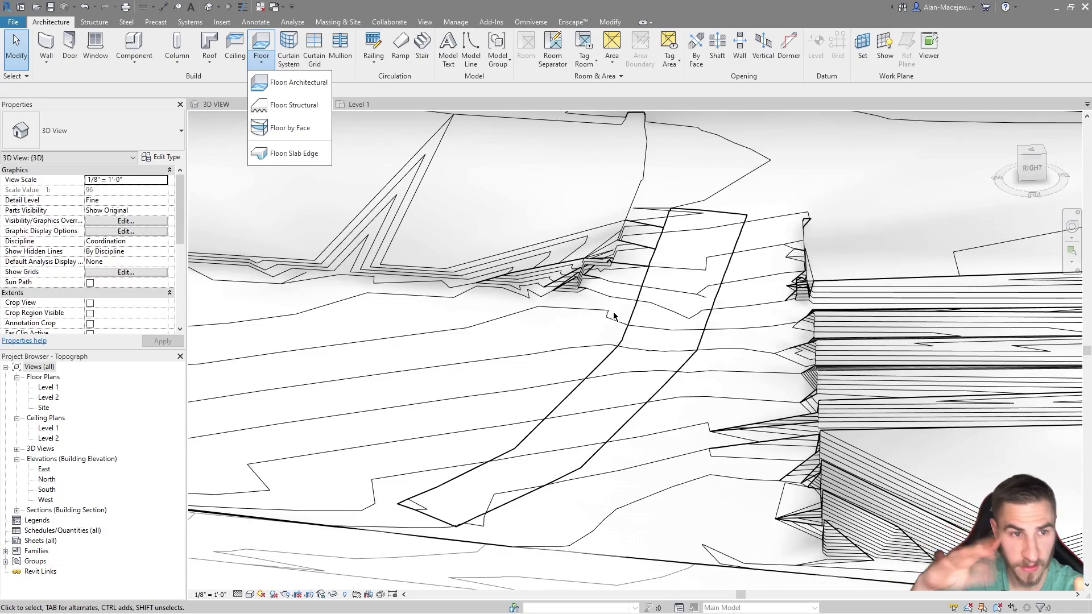
scroll(504, 272, "down", 1)
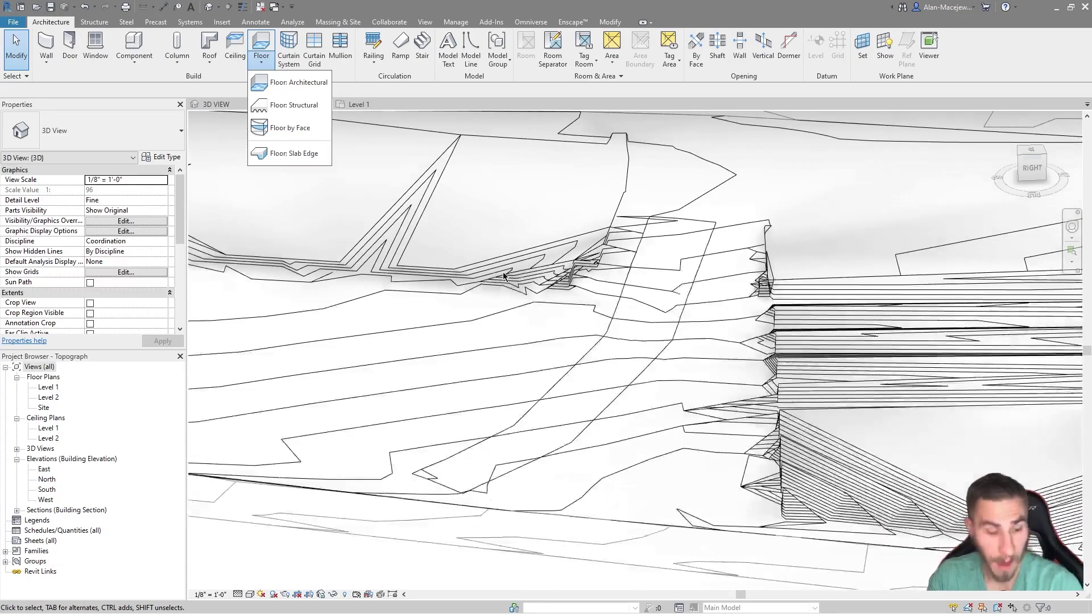
left_click(501, 284)
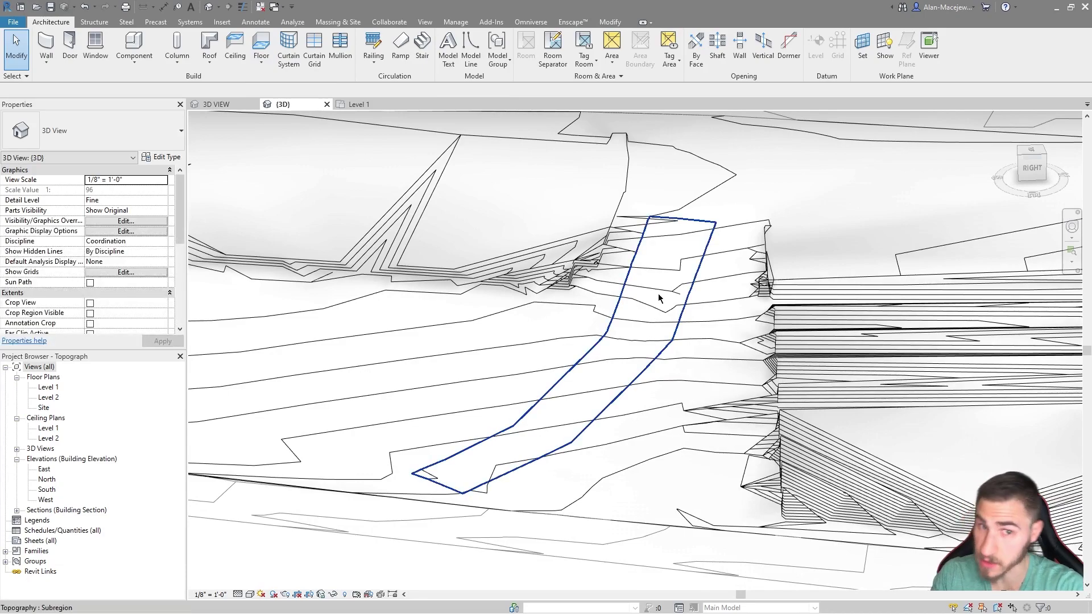
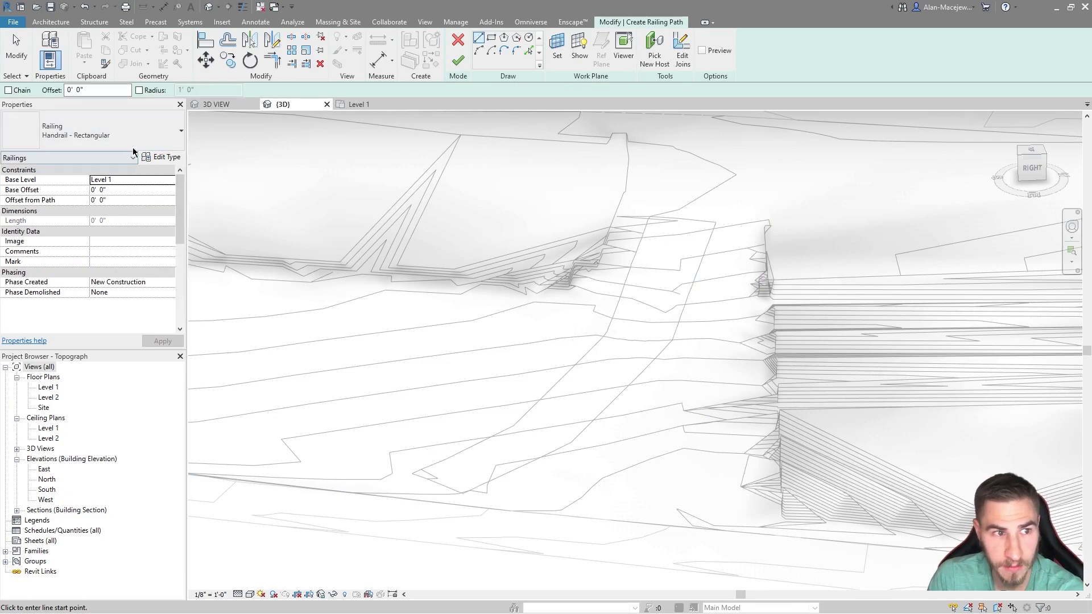
- Sketch a straight railing path line about 75' long on the slope beside the strip-shaped subregion
left_click(468, 411)
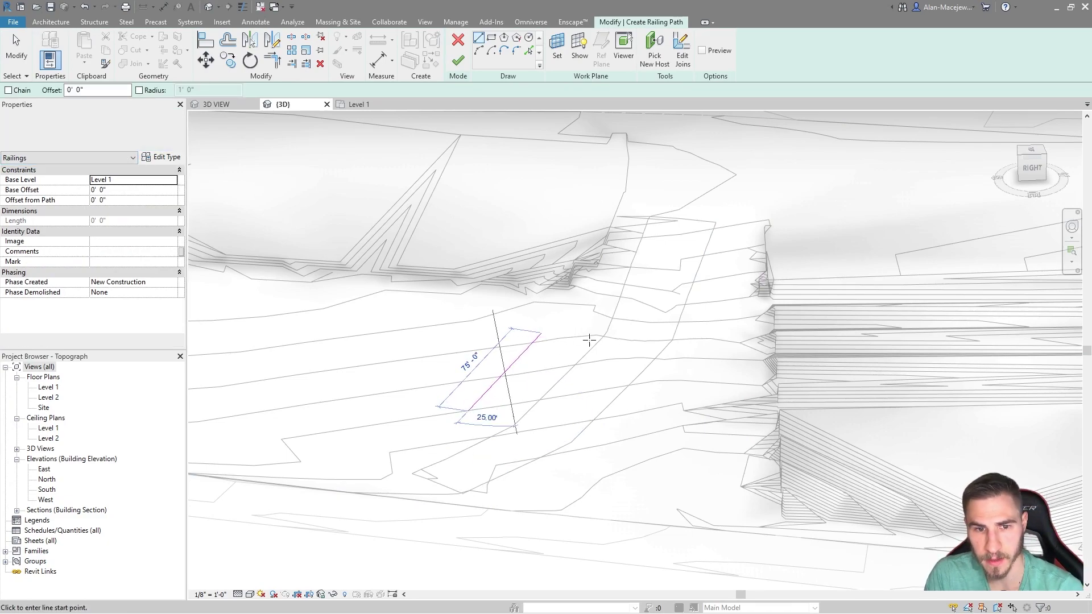
left_click(541, 334)
key("Escape")
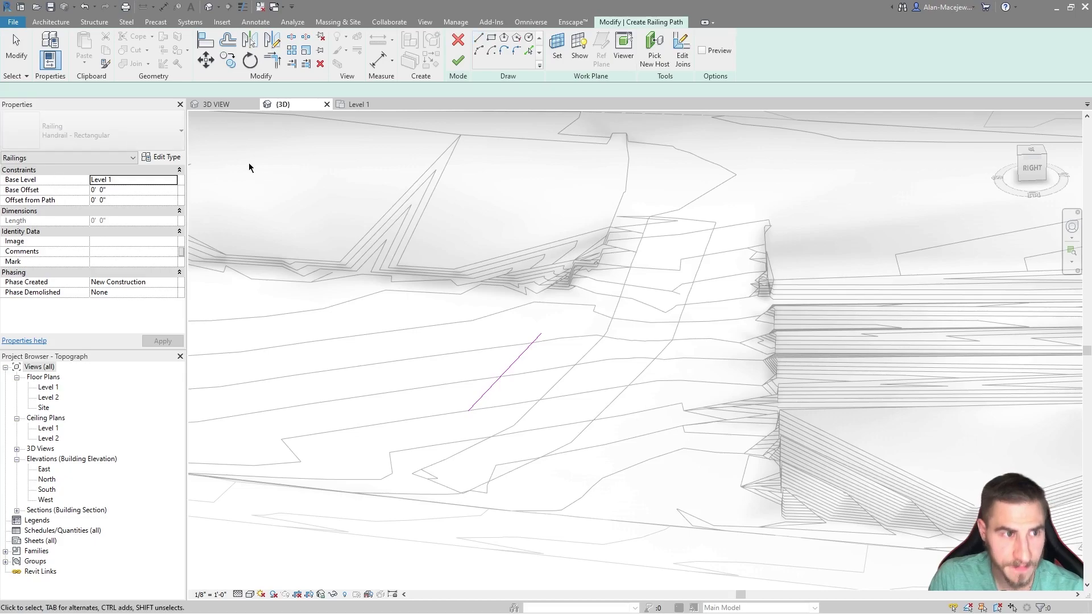
- Duplicate the Handrail - Rectangular railing type as Curb and finish the railing path sketch
left_click(163, 157)
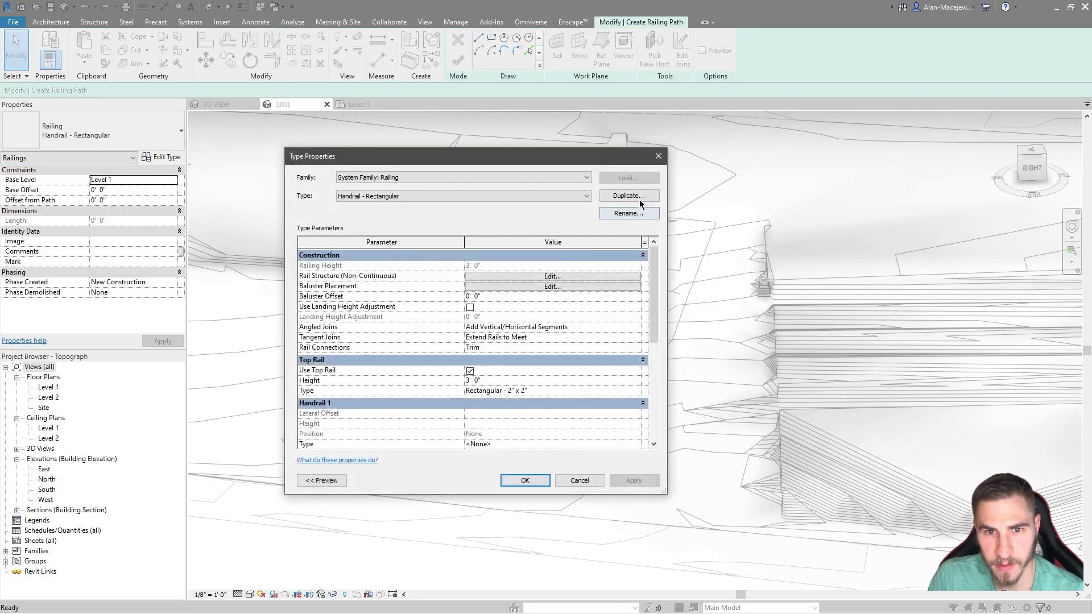
left_click(627, 197)
type("Curb")
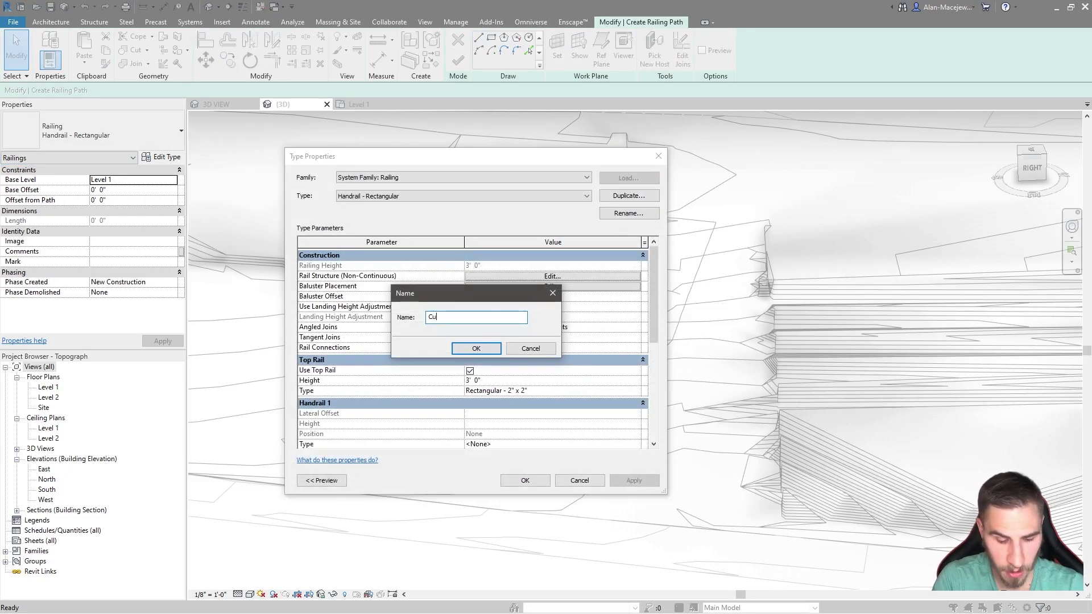
key("Return")
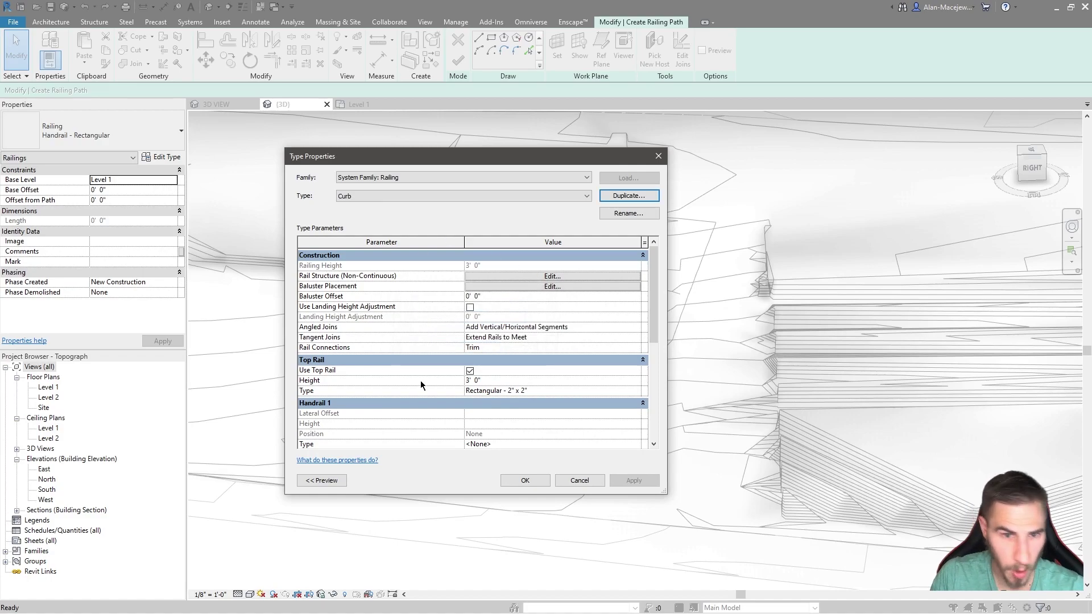
left_click(525, 480)
scroll(512, 403, "up", 5)
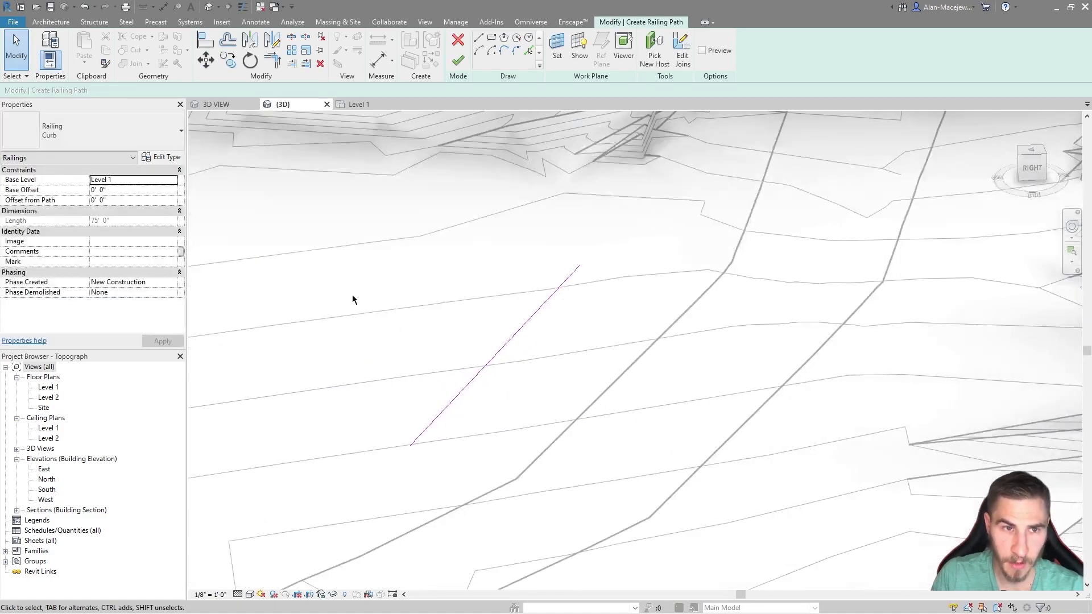
left_click(464, 66)
- Open the Curb railing type's baluster placement and set the regular baluster family in the main pattern to None
scroll(426, 377, "up", 2)
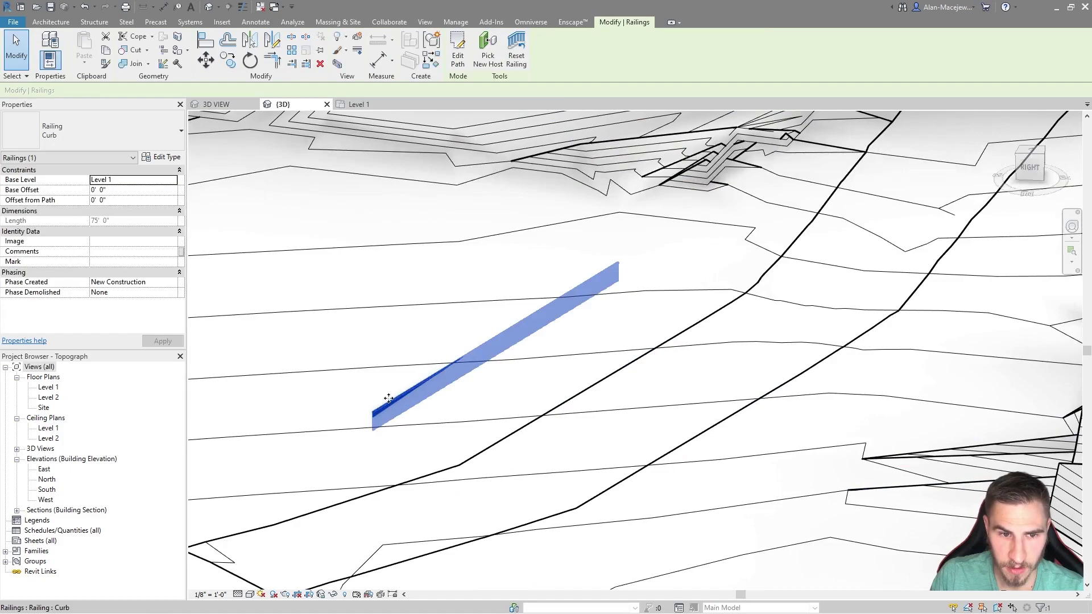
left_click_drag(386, 403, 252, 455)
middle_click_drag(395, 487, 520, 457)
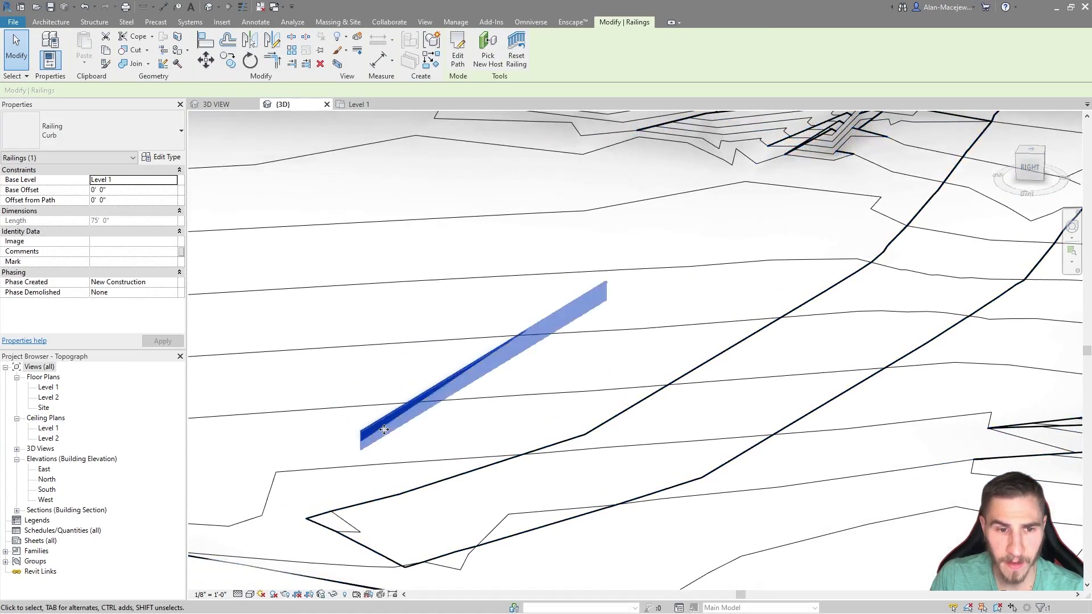
scroll(354, 448, "up", 5)
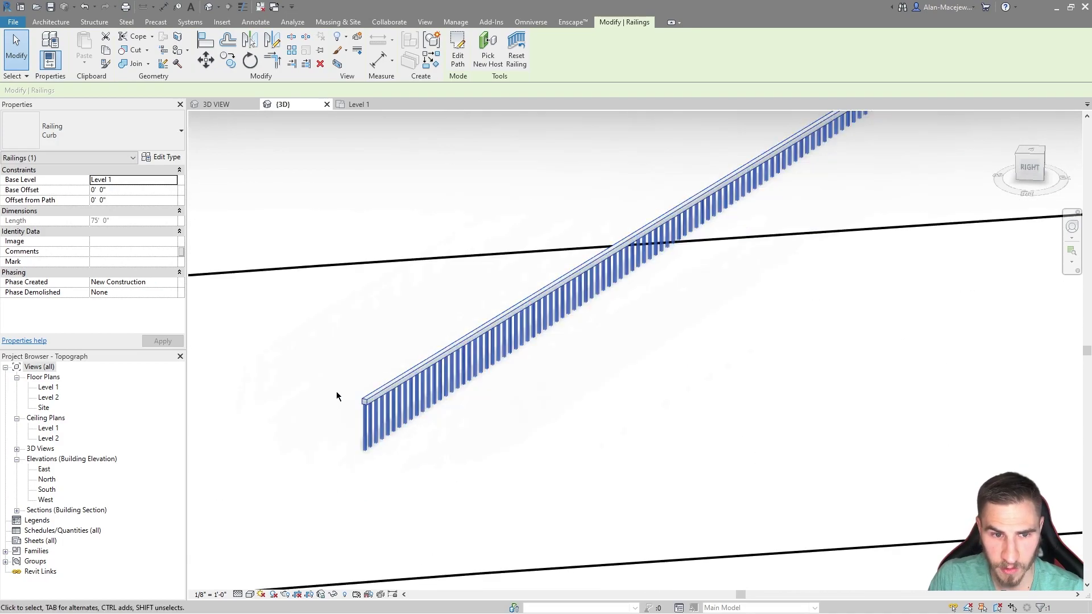
middle_click_drag(359, 384, 322, 396)
scroll(306, 388, "down", 2)
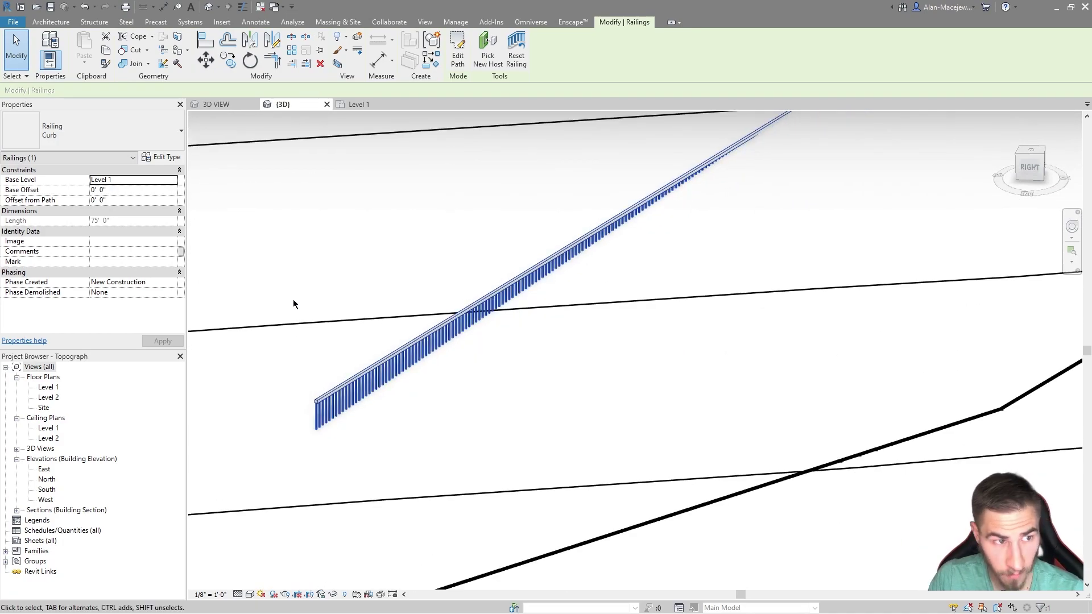
left_click(154, 158)
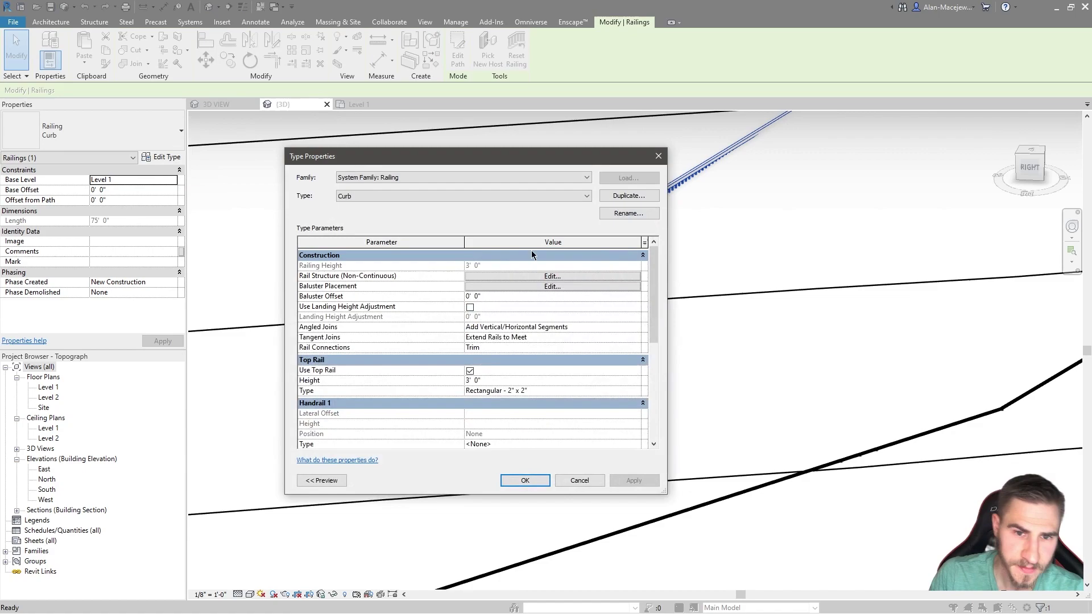
left_click(583, 286)
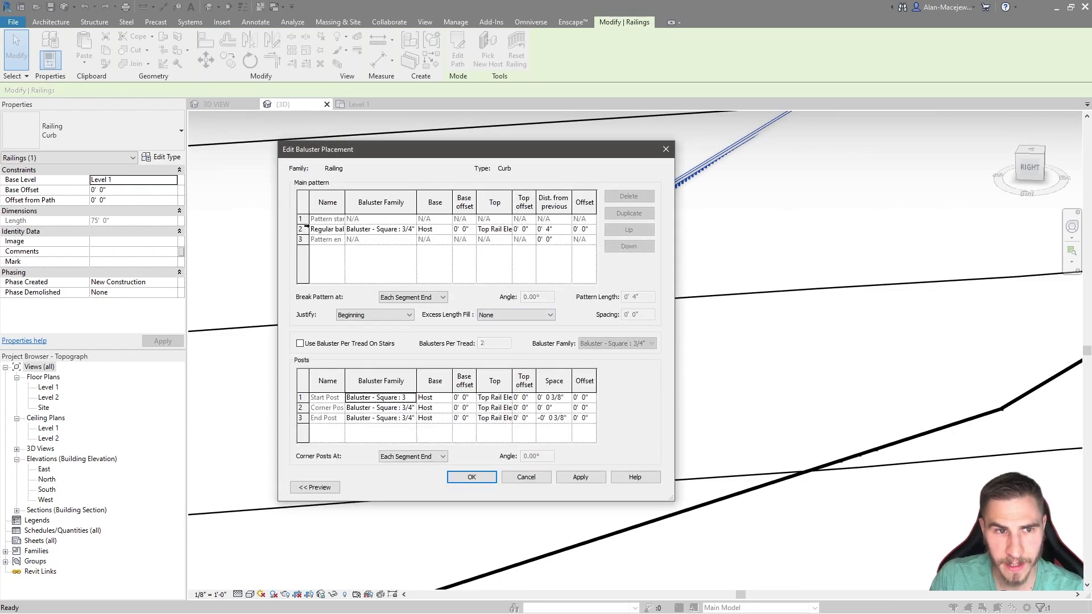
left_click(401, 230)
left_click(411, 229)
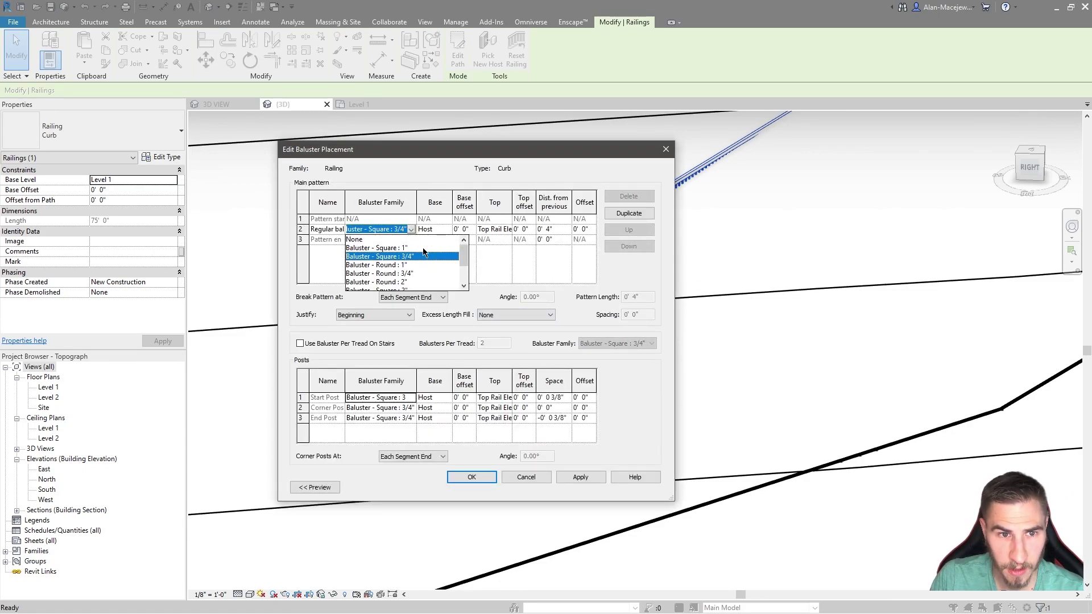
left_click(355, 239)
- Set the baluster family of the start, corner and end posts to None
left_click(412, 398)
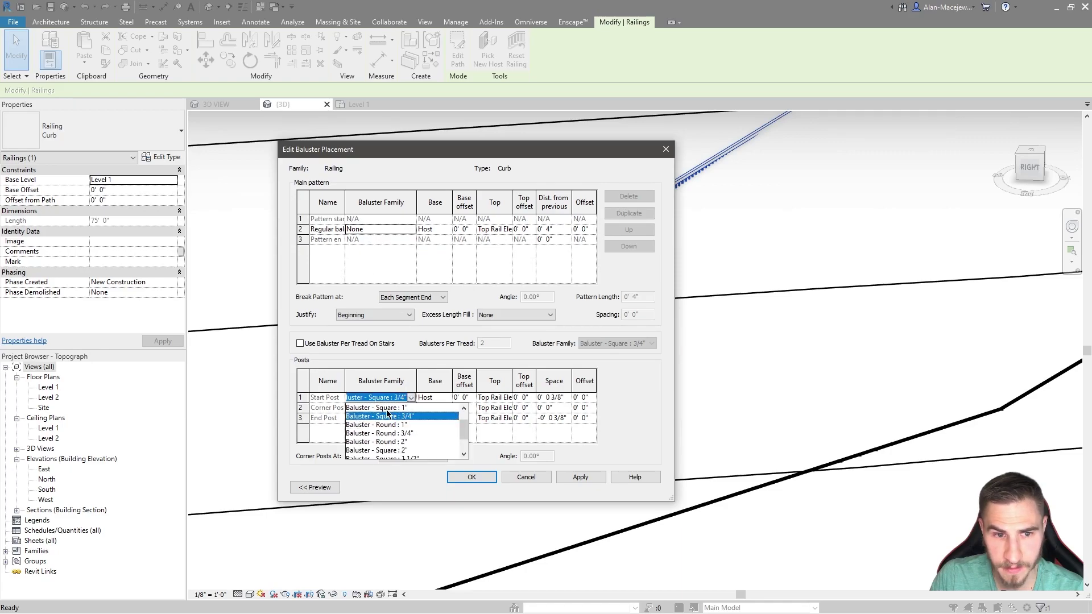
left_click(365, 412)
left_click(411, 408)
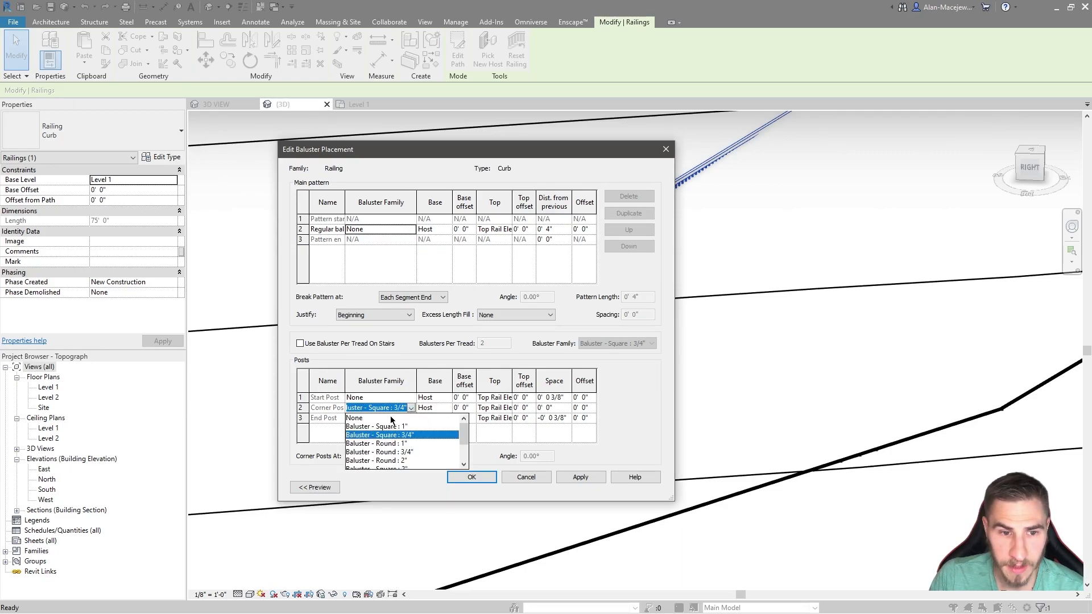
left_click(403, 418)
left_click(393, 418)
left_click(412, 418)
left_click(371, 429)
- Apply the baluster placement changes, check them in the railing preview, and accept the placement settings
left_click(315, 487)
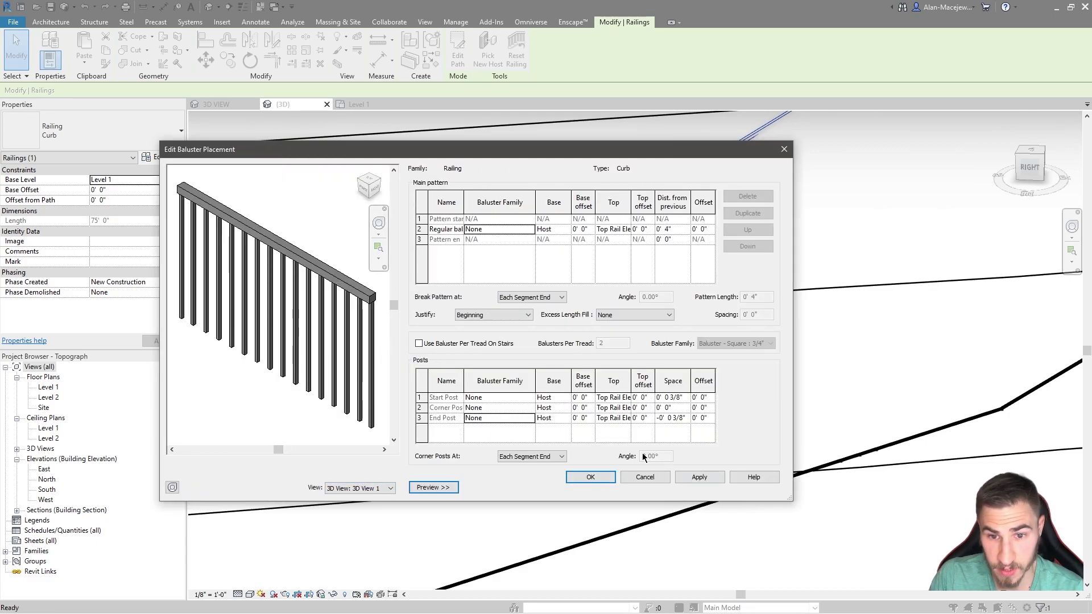
left_click(699, 477)
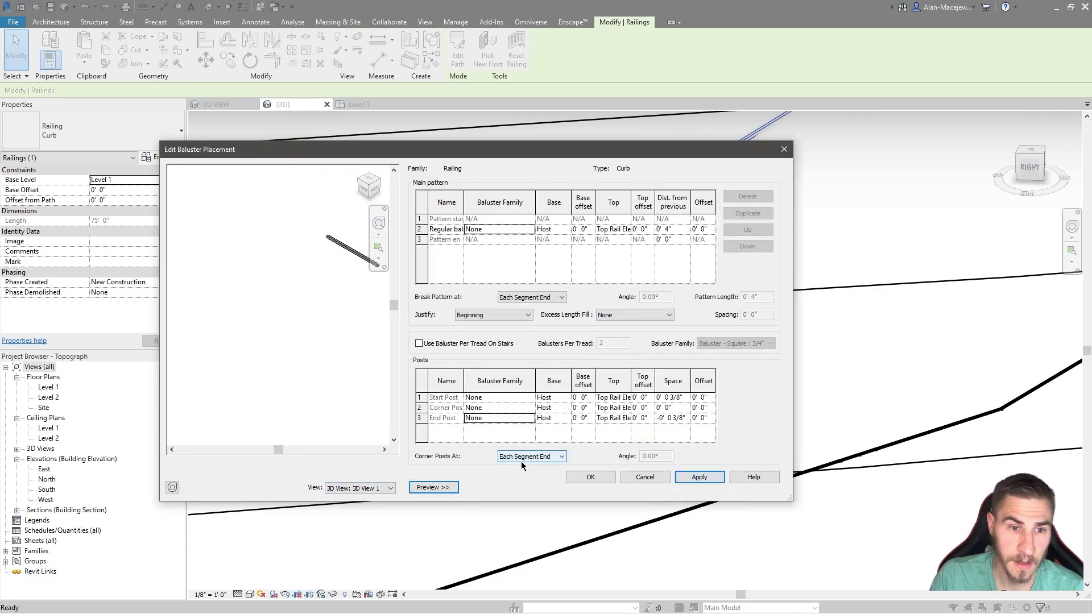
scroll(238, 347, "down", 2)
scroll(260, 305, "up", 2)
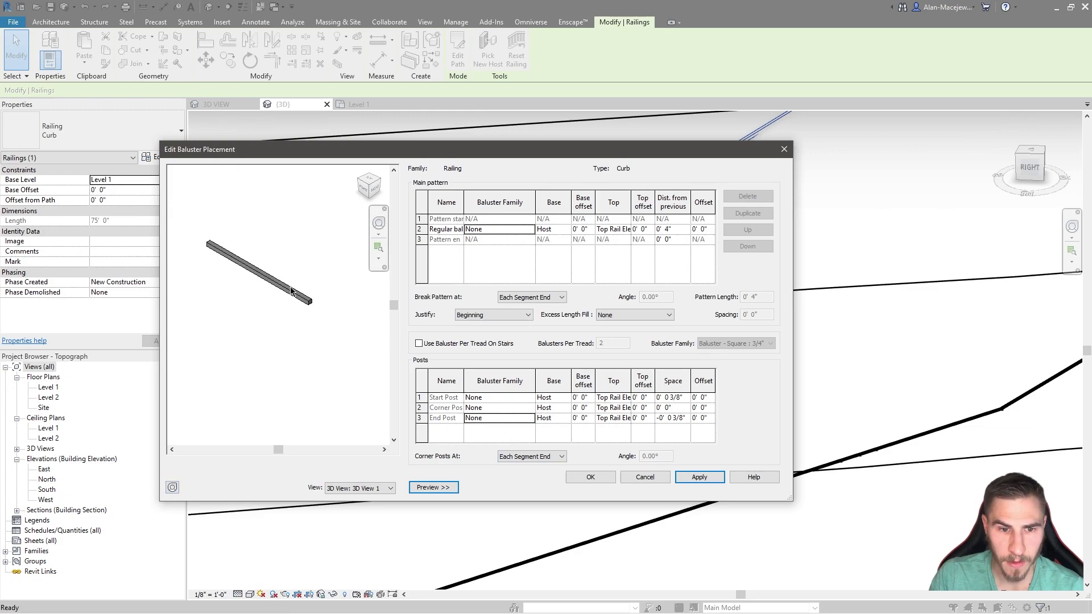
left_click(591, 481)
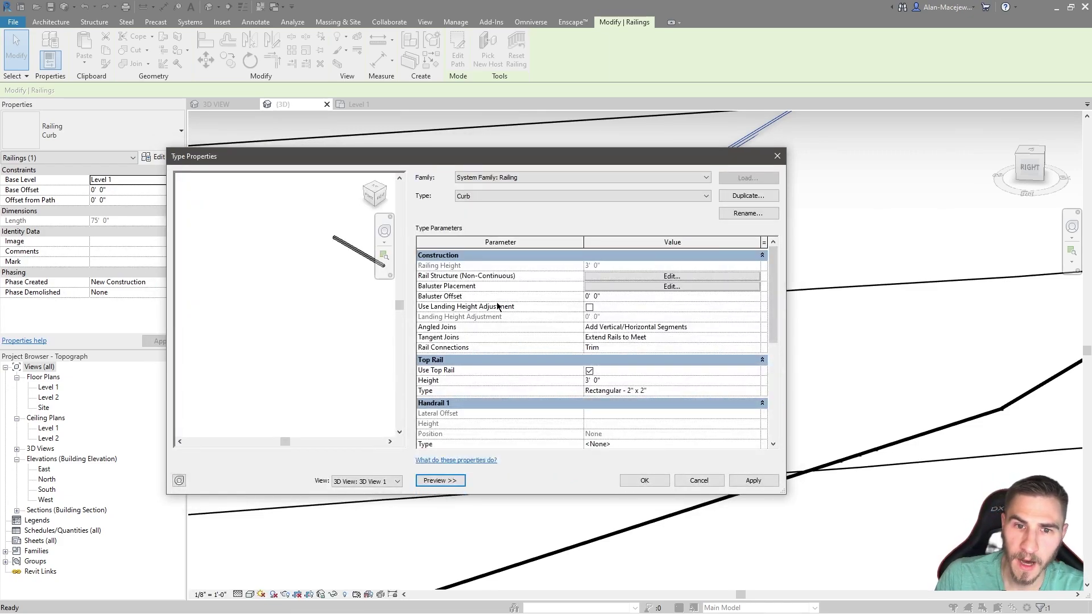
- Turn off Use Top Rail for the Curb railing type, apply it, and dismiss the error
scroll(584, 308, "down", 1)
left_click(590, 349)
left_click(753, 480)
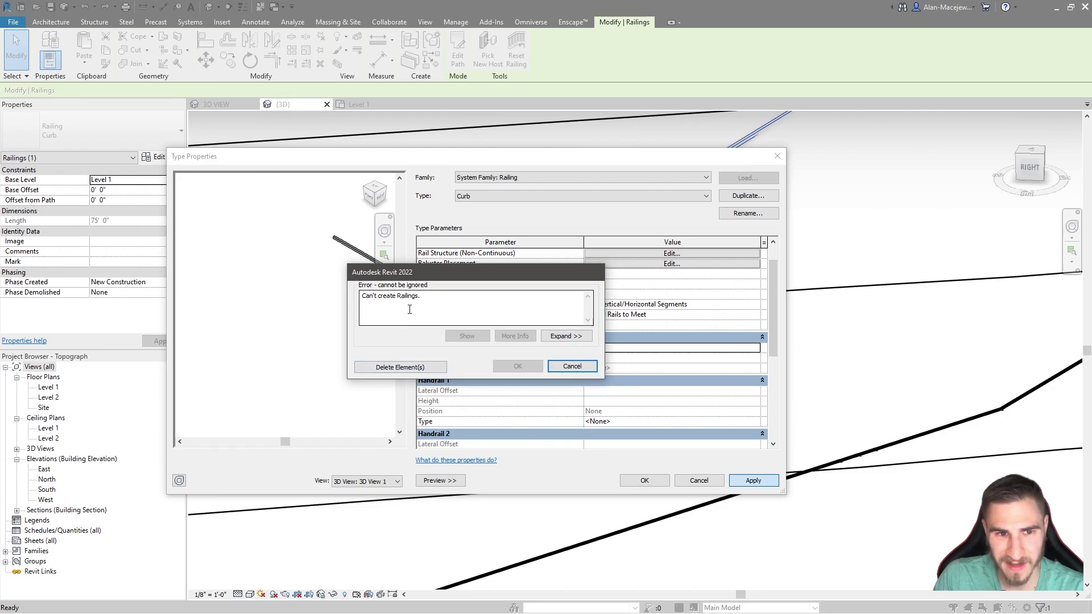
left_click(561, 367)
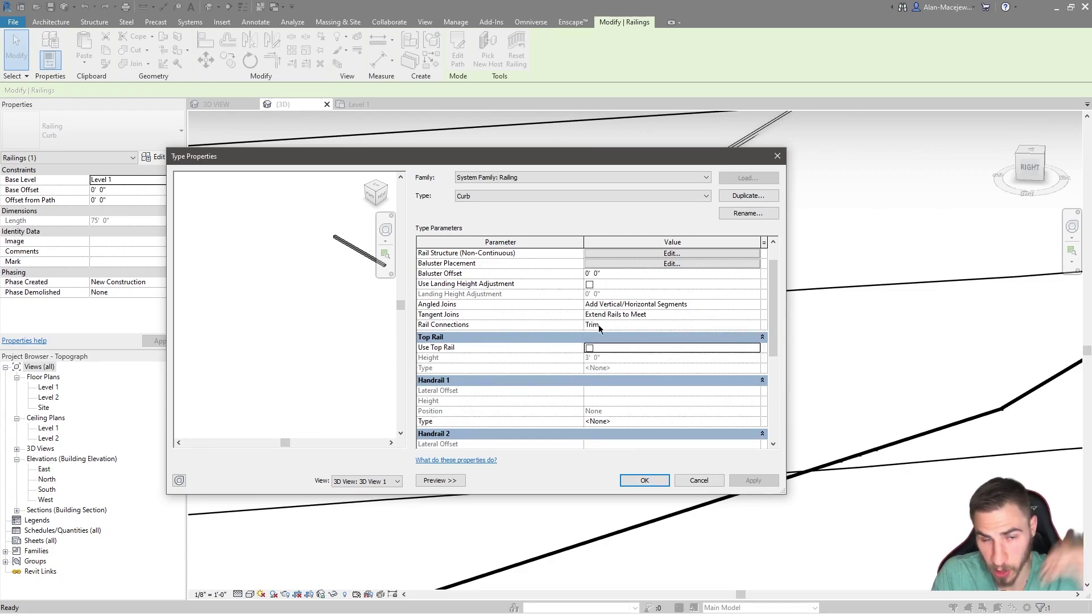
- Insert a non-continuous rail named Curb into the rail structure, apply it, and inspect it in the preview
scroll(524, 260, "up", 1)
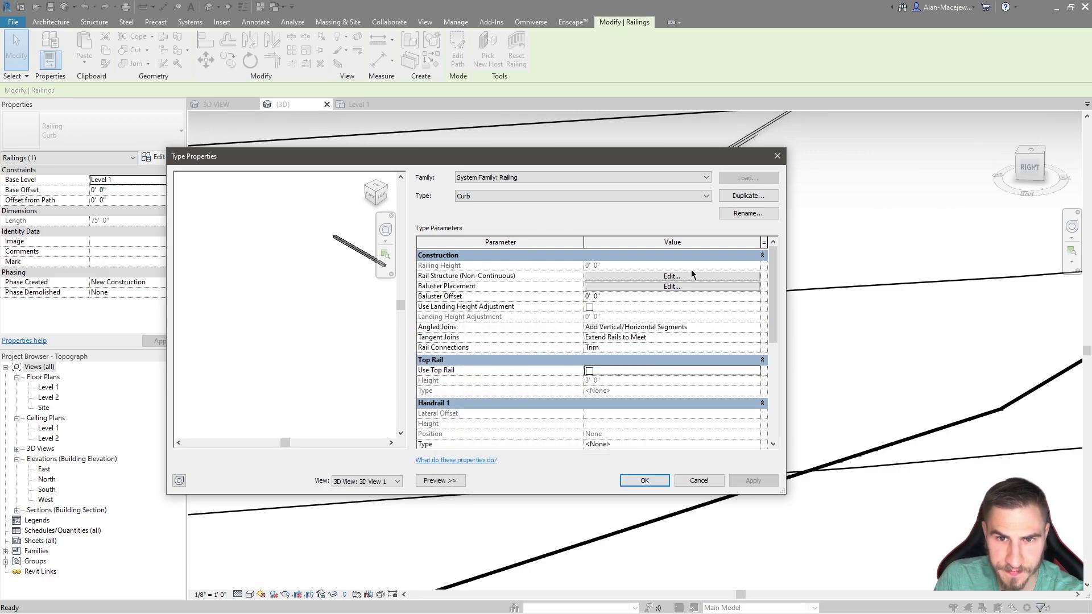
left_click(671, 276)
left_click(449, 348)
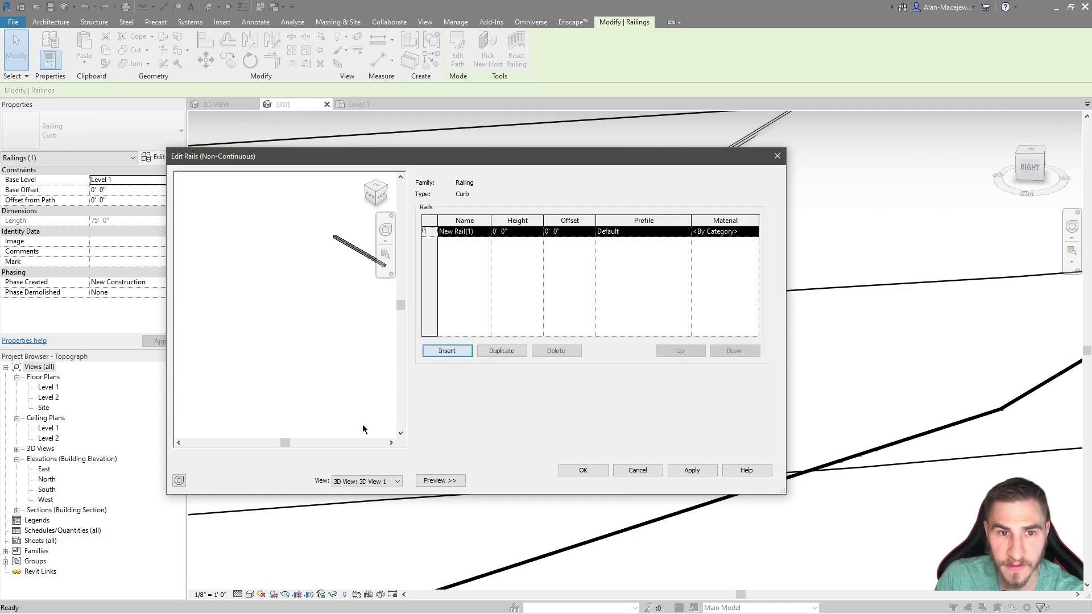
left_click(481, 232)
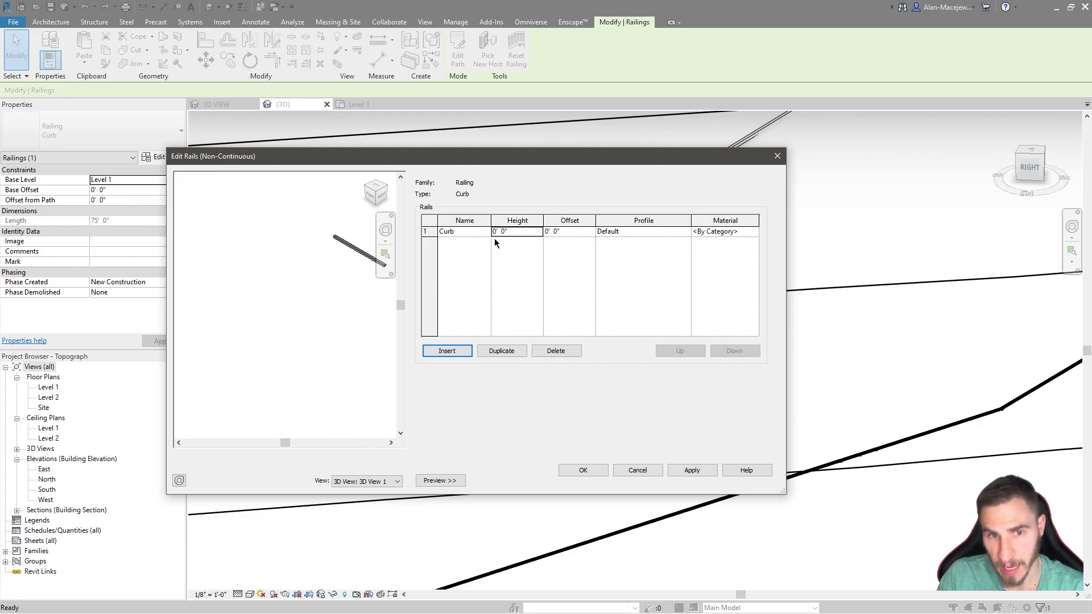
middle_click_drag(322, 272, 272, 292)
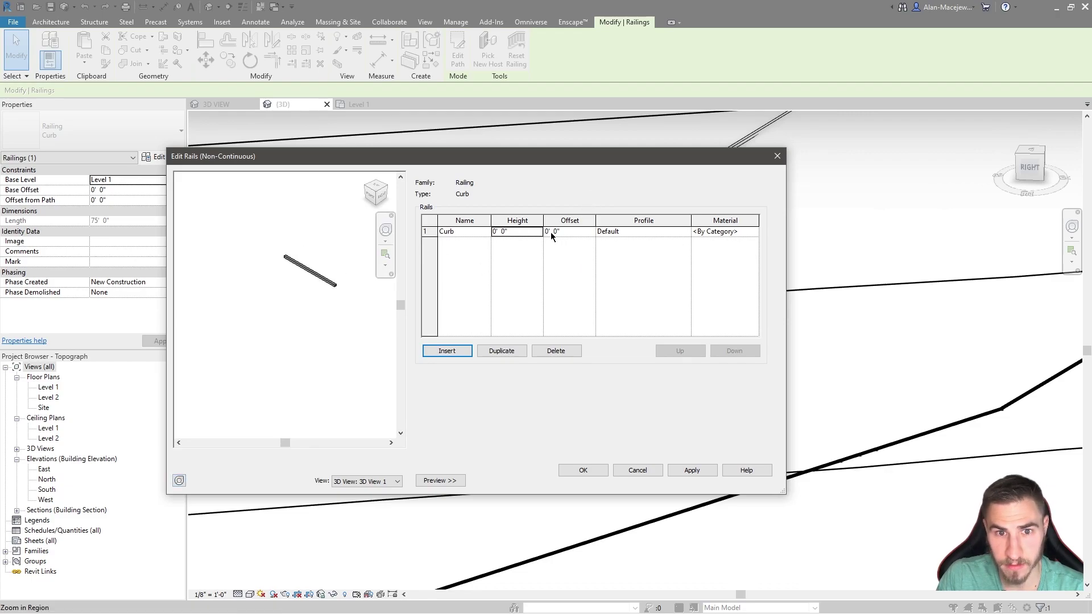
left_click(689, 472)
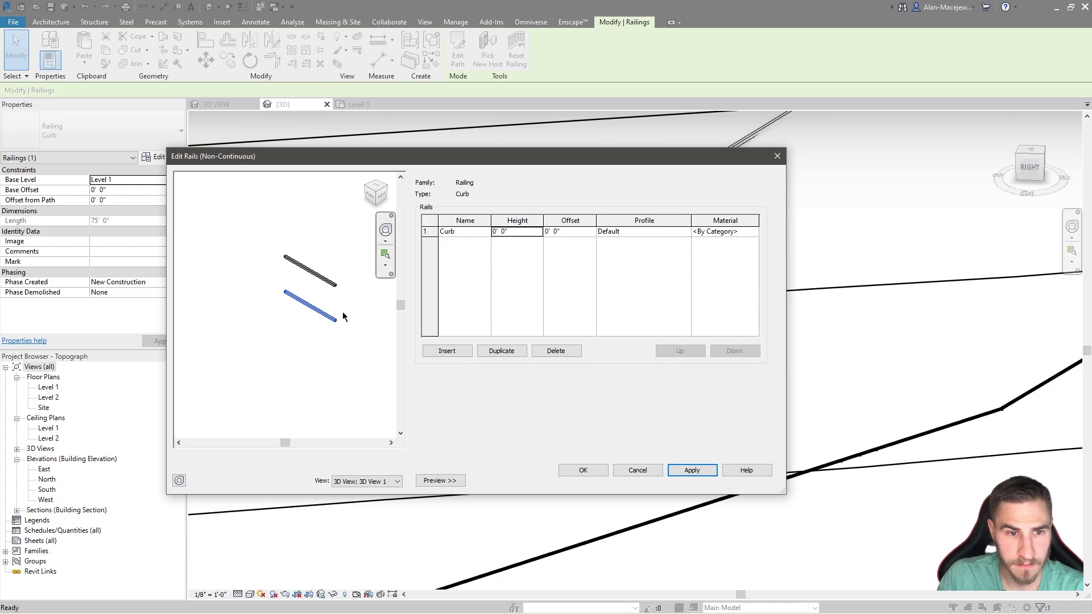
scroll(343, 316, "up", 3)
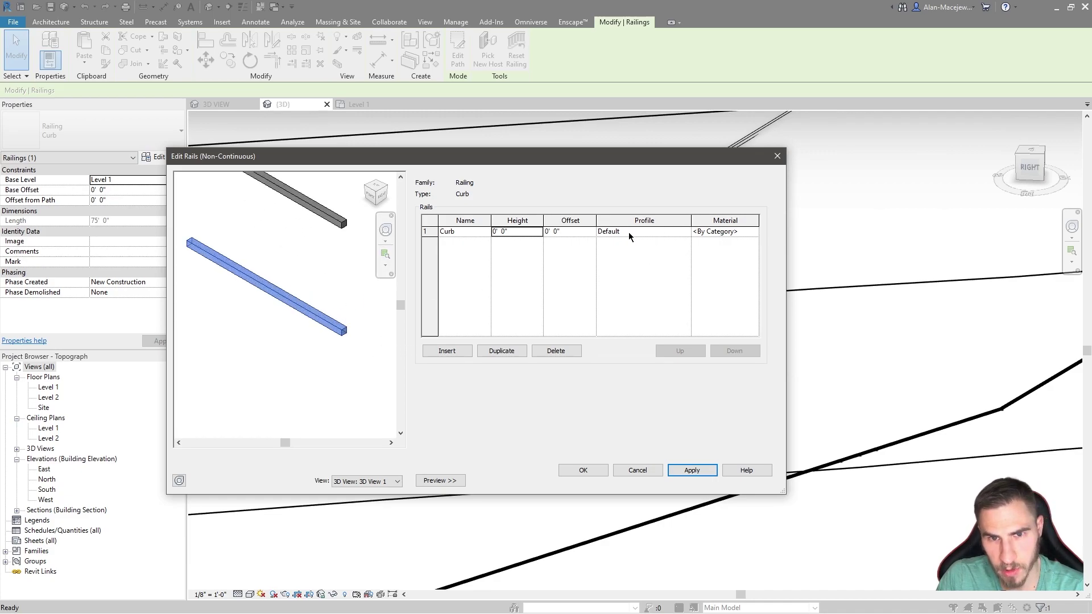
- Assign the Curb : Curb profile and the Concrete, Cast-in-Place gray material to the Curb rail and apply them
left_click(682, 231)
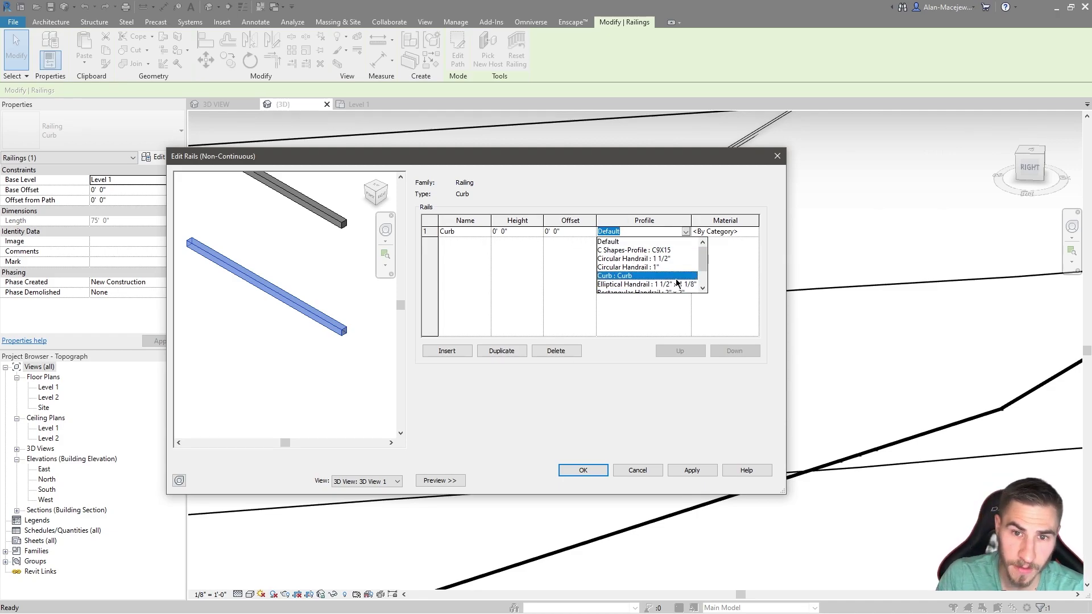
left_click(630, 276)
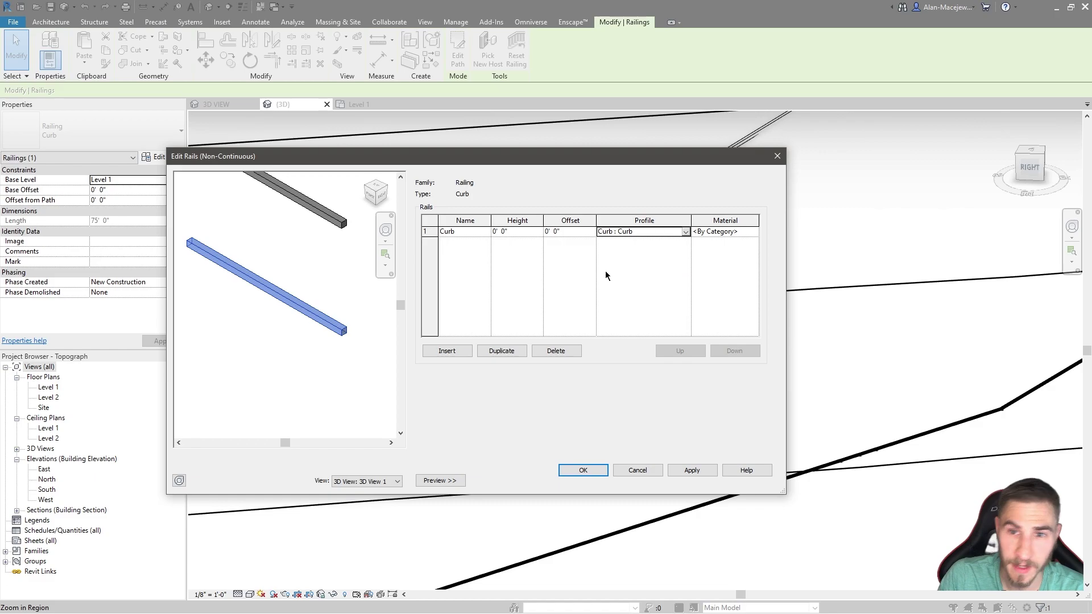
left_click(751, 233)
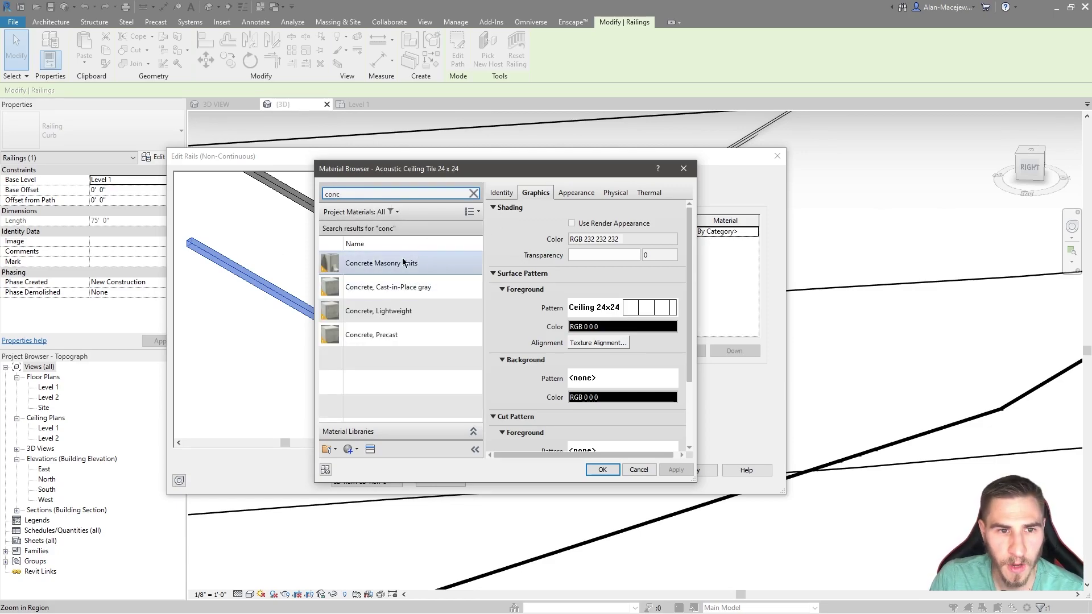
left_click(421, 311)
left_click(414, 288)
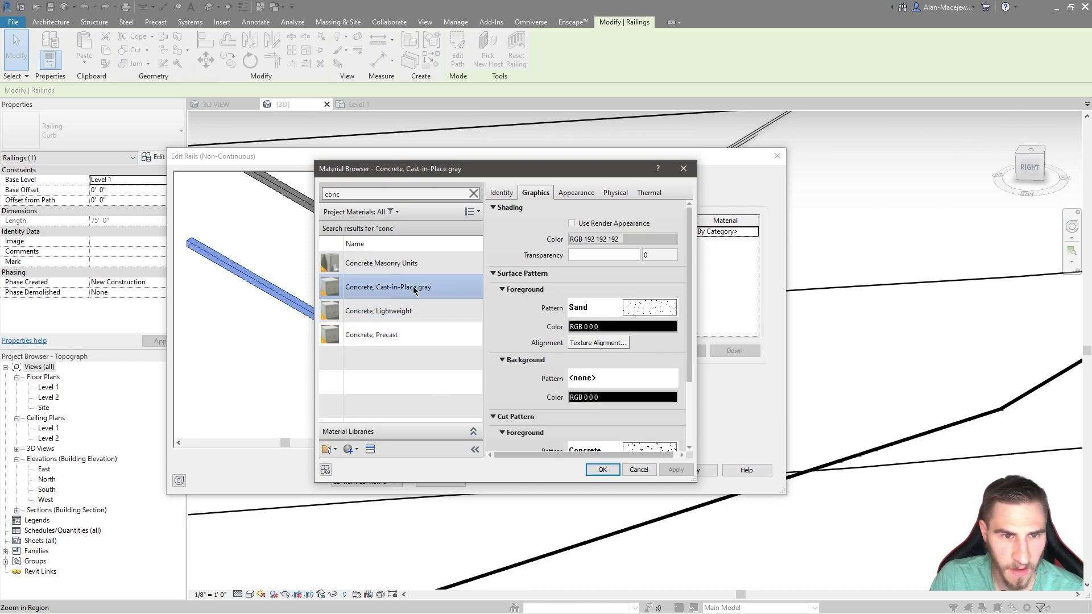
left_click(603, 470)
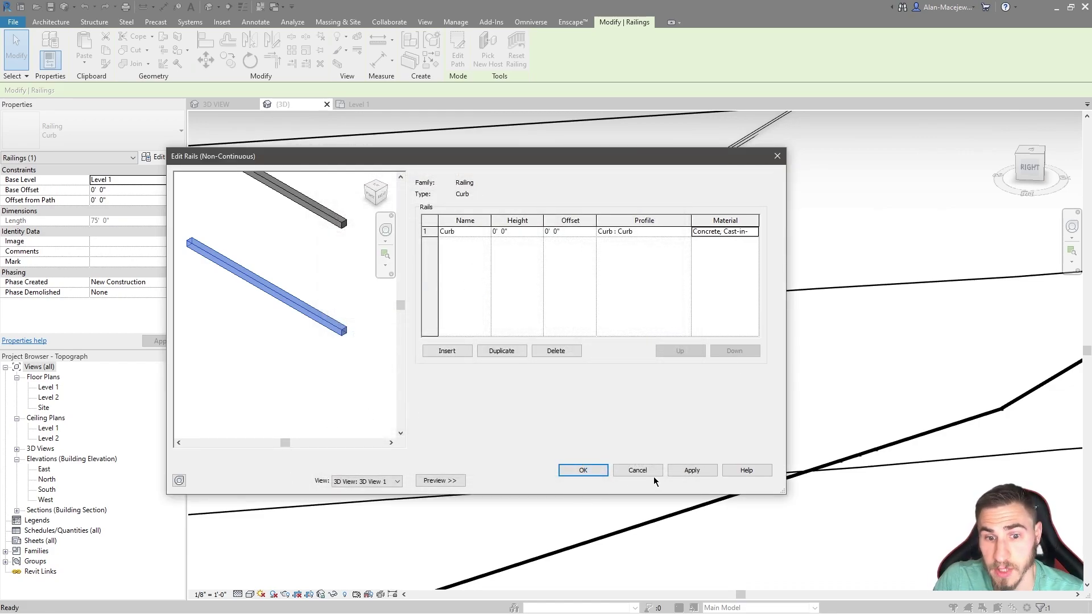
left_click(692, 471)
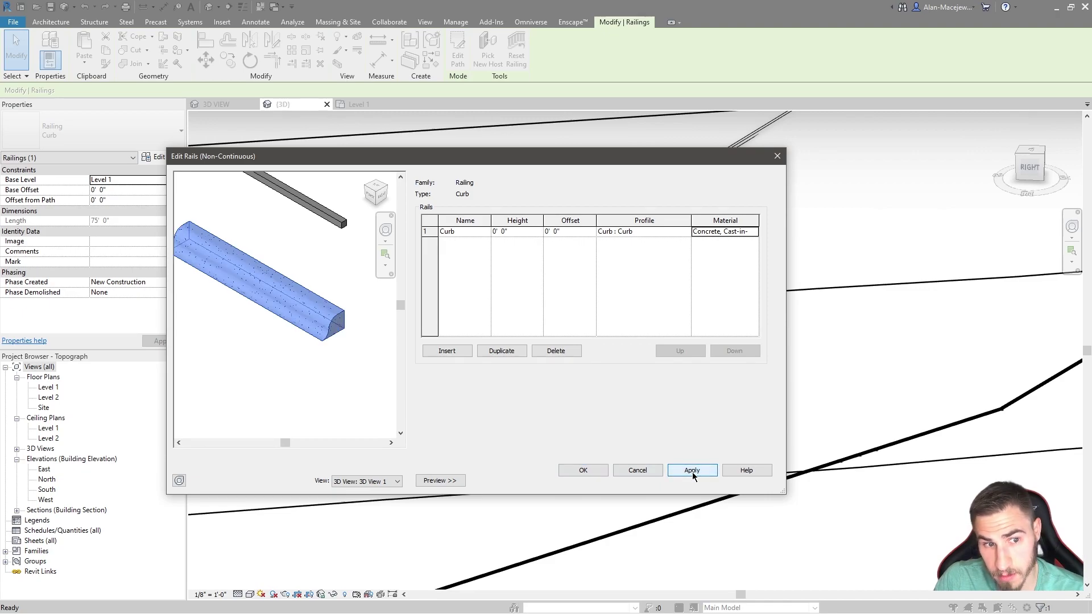
scroll(273, 278, "up", 2)
scroll(273, 279, "down", 2)
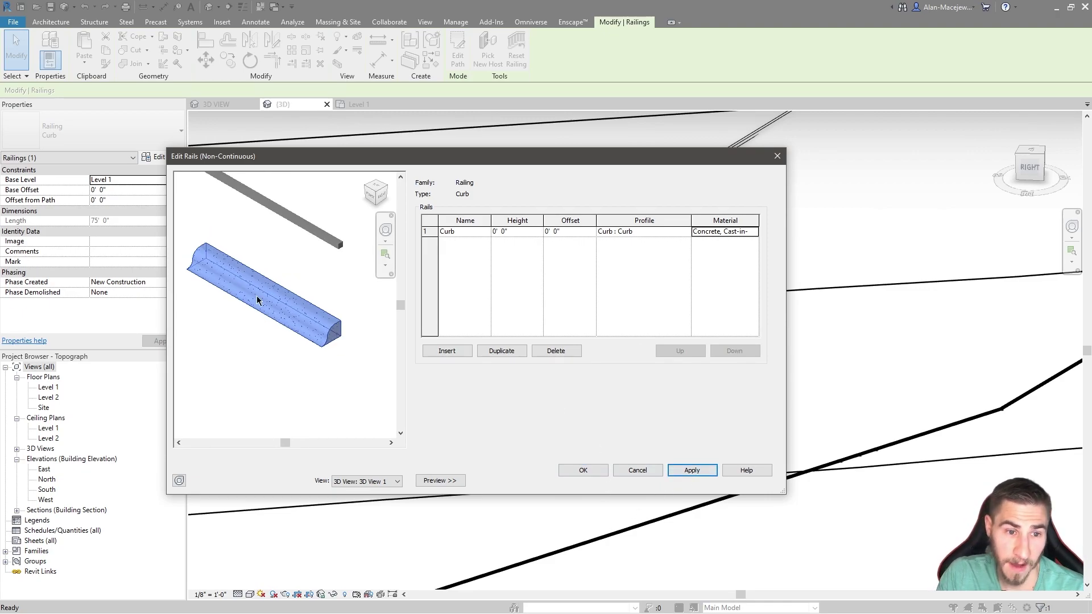
scroll(325, 344, "down", 1)
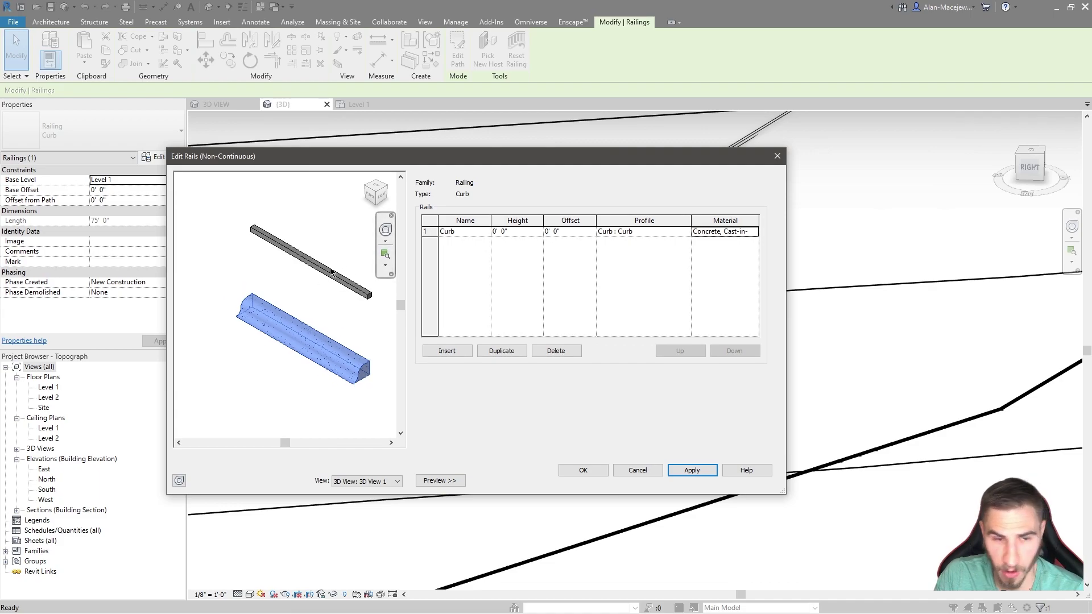
- Accept the rail structure, turn off Use Top Rail for the Curb railing type, and apply and accept the type properties
left_click(600, 474)
left_click(590, 371)
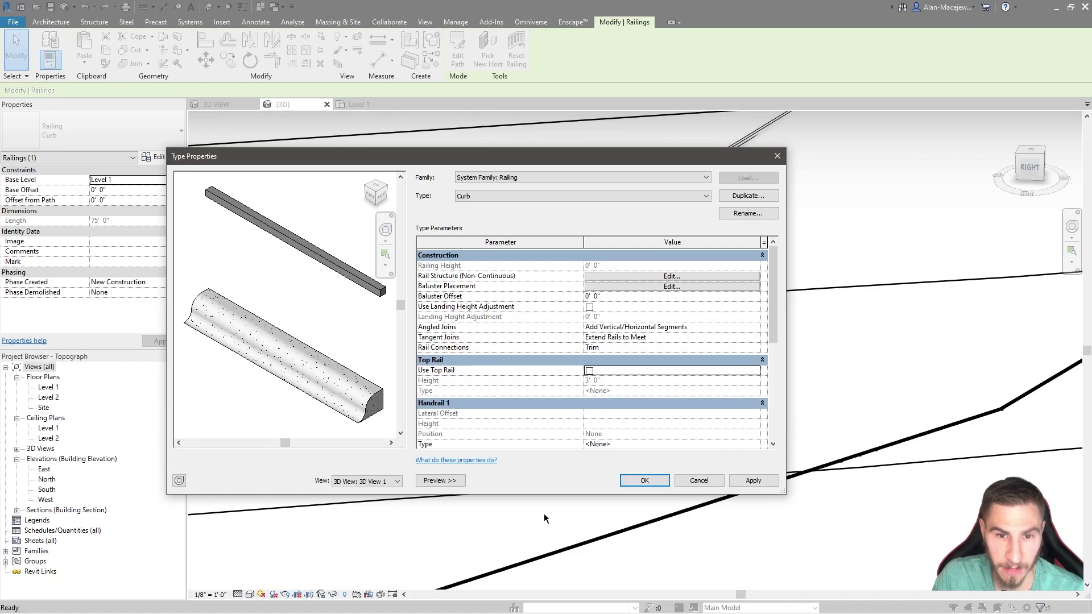
left_click(752, 480)
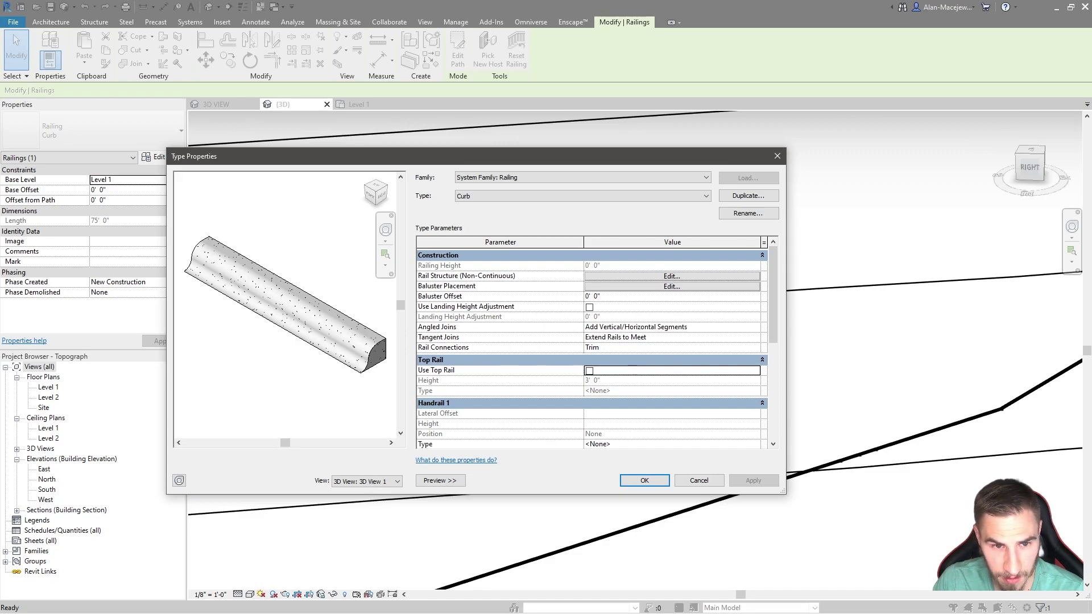
left_click(644, 481)
- Examine the curb railing from above and below the topography to see where it sits relative to the surface
left_click(488, 541)
scroll(654, 378, "down", 3)
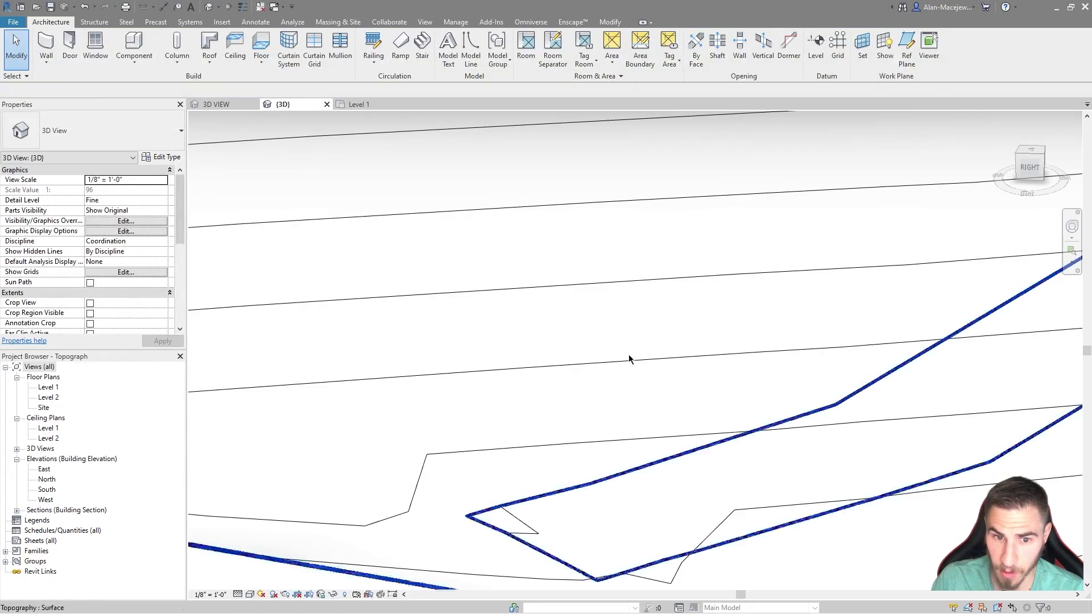
scroll(347, 488, "down", 3)
left_click_drag(333, 496, 837, 280)
scroll(512, 418, "up", 1)
scroll(566, 388, "down", 3)
middle_click_drag(517, 418, 569, 364, "shift")
middle_click_drag(669, 329, 625, 276, "shift")
scroll(617, 336, "up", 3)
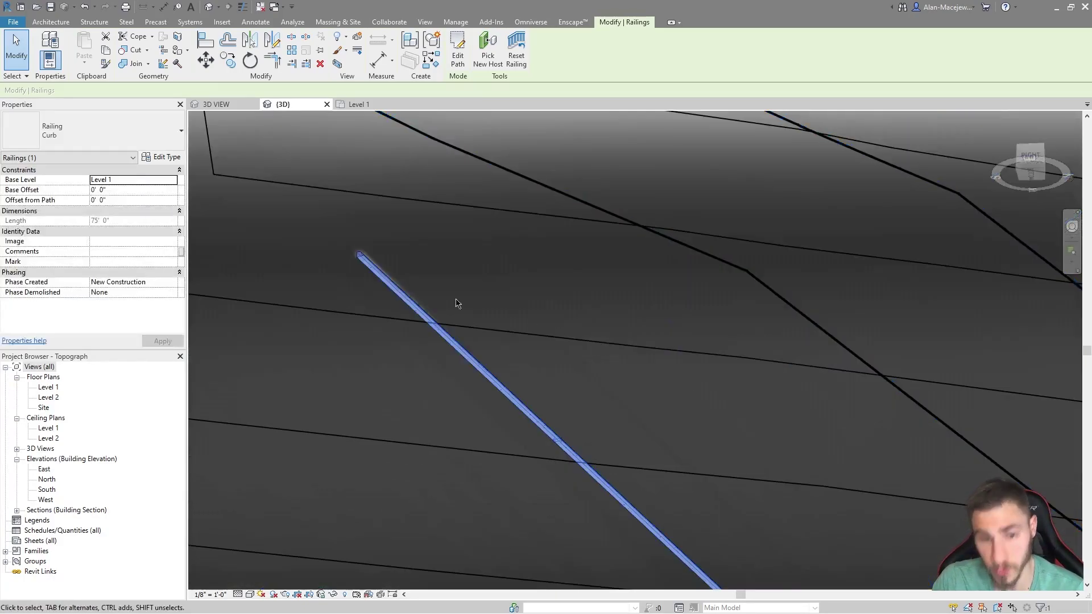
scroll(341, 232, "up", 3)
scroll(452, 330, "down", 3)
middle_click_drag(517, 270, 546, 417, "shift")
scroll(524, 398, "down", 2)
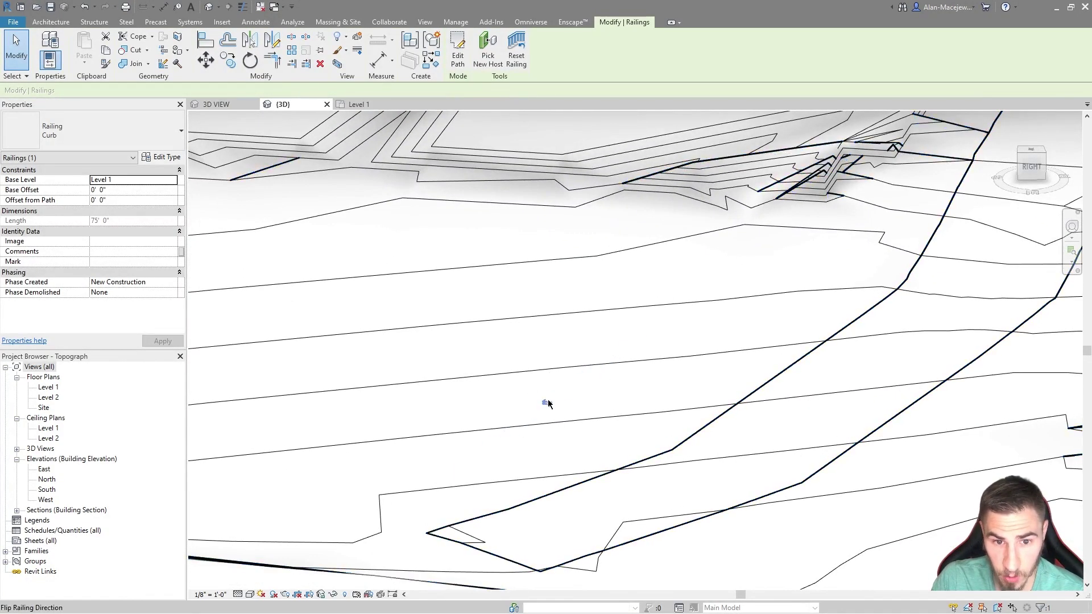
- Set the topography surface as the new host of the curb railing
left_click(488, 51)
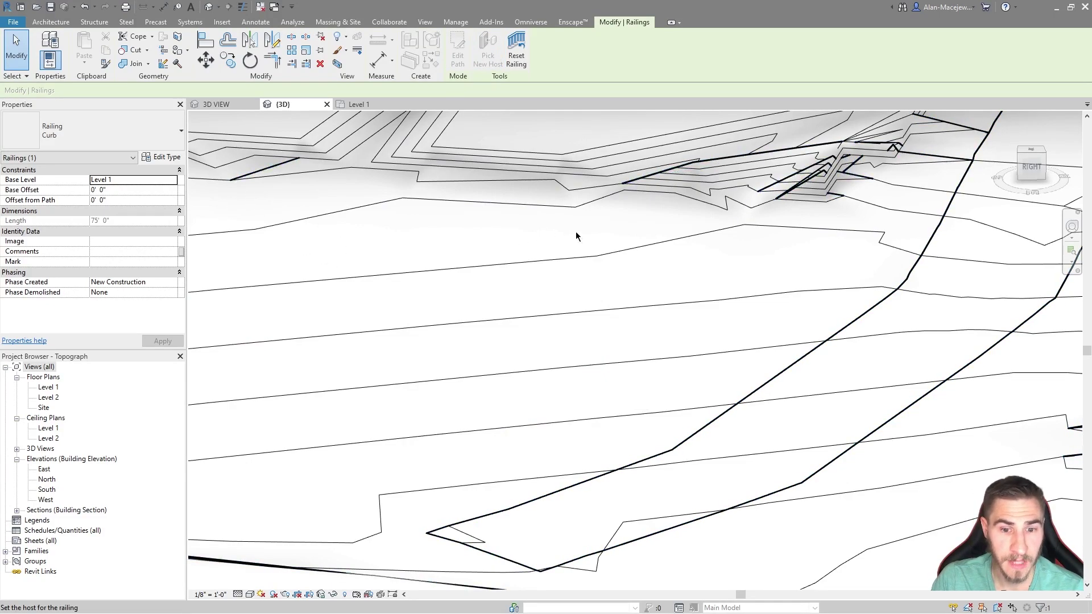
scroll(534, 288, "down", 2)
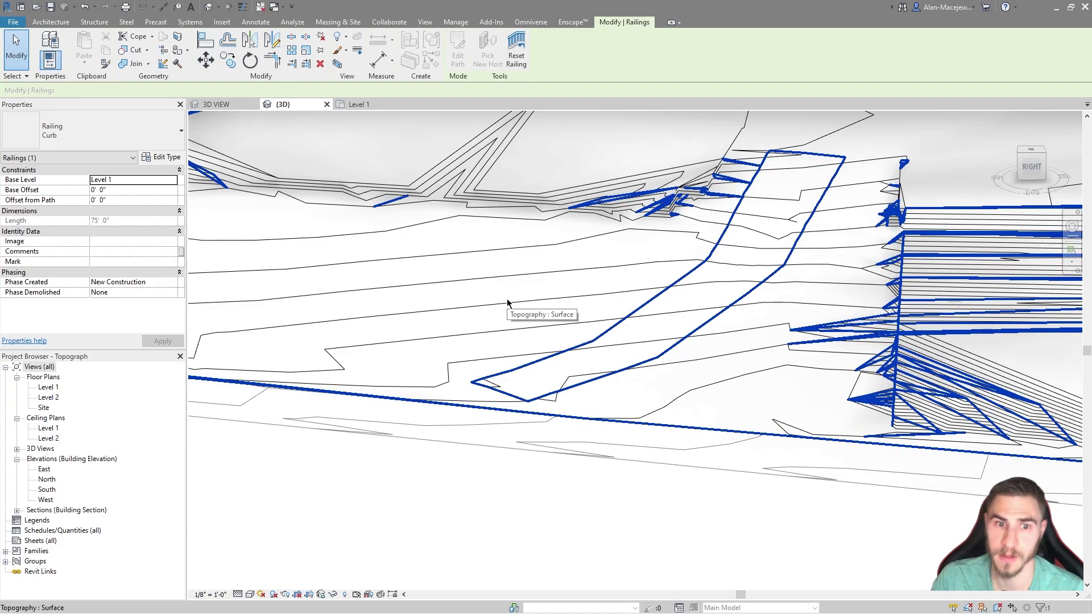
left_click(507, 299)
scroll(508, 342, "up", 2)
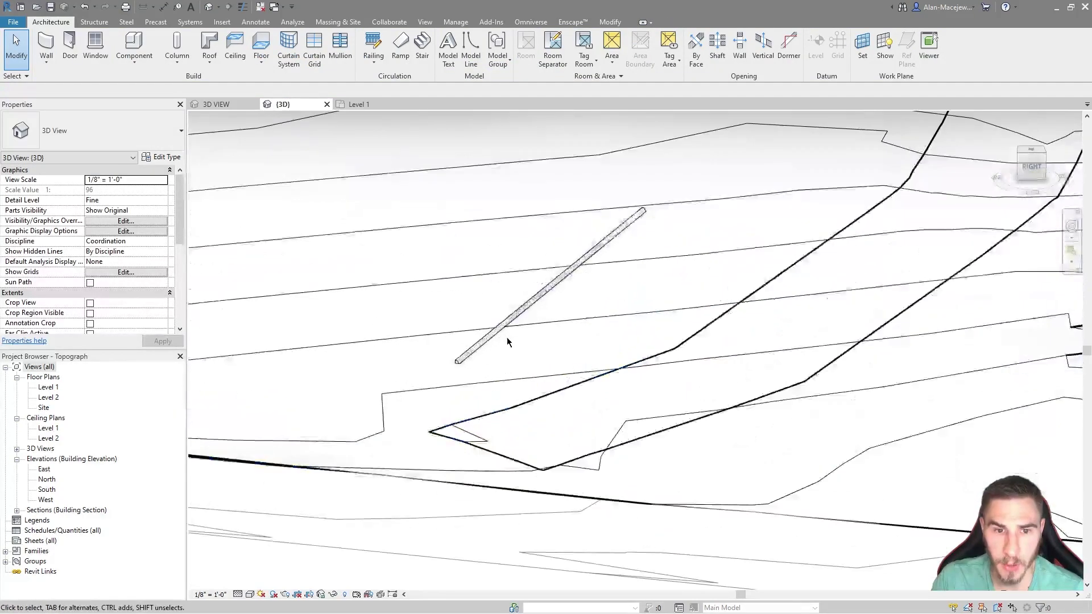
- Extend the curb railing's path with a straight line about 138' 6" long from its upper end across the steep slope, and finish the sketch
left_click(475, 359)
middle_click_drag(475, 358, 599, 434, "shift")
scroll(576, 477, "up", 3)
middle_click_drag(576, 476, 594, 426, "shift")
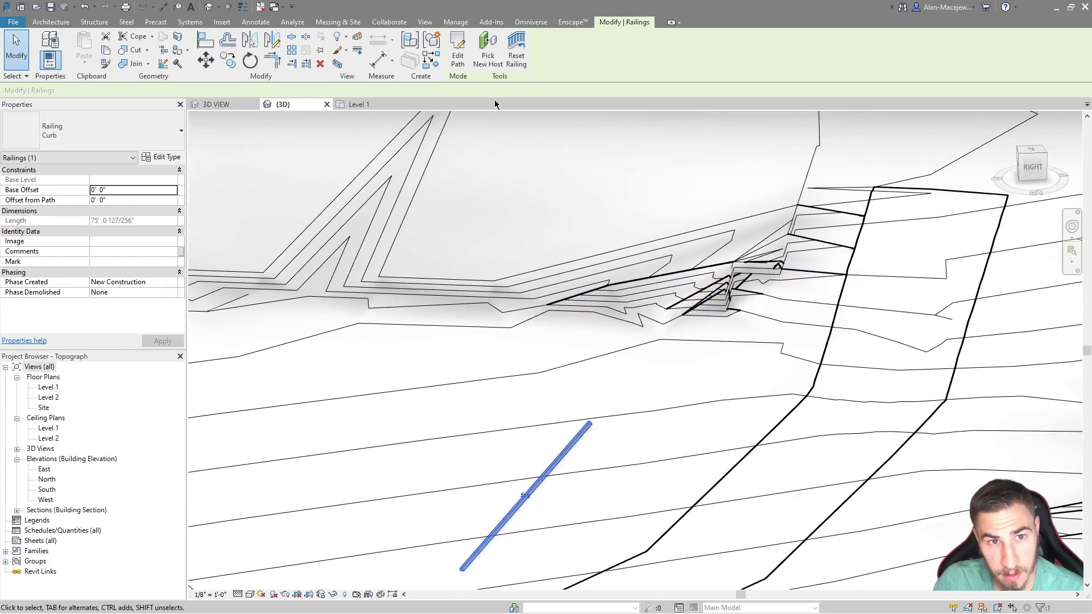
left_click(457, 59)
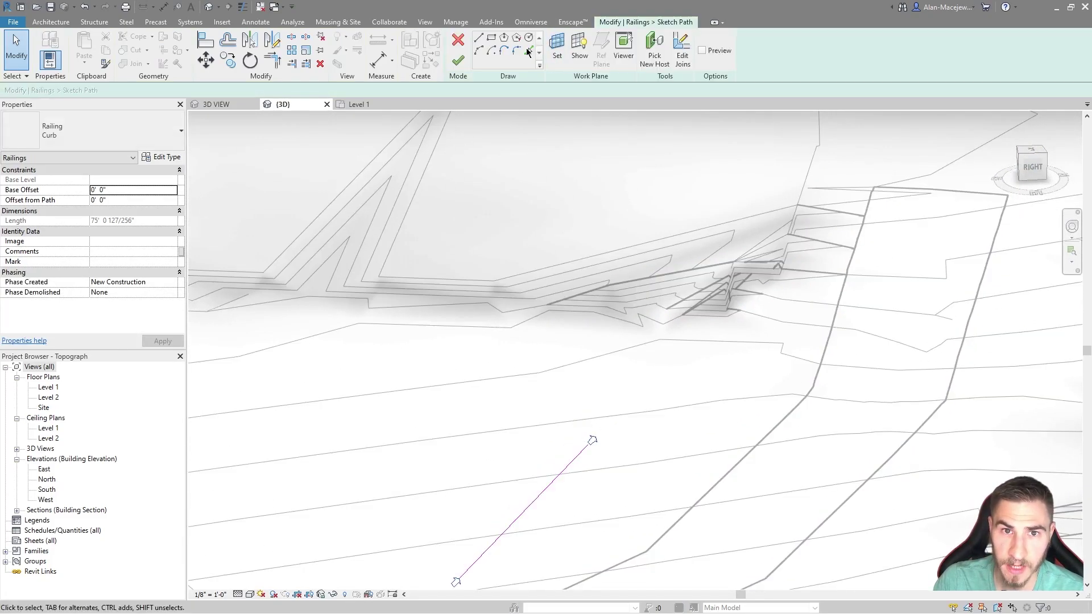
left_click(477, 39)
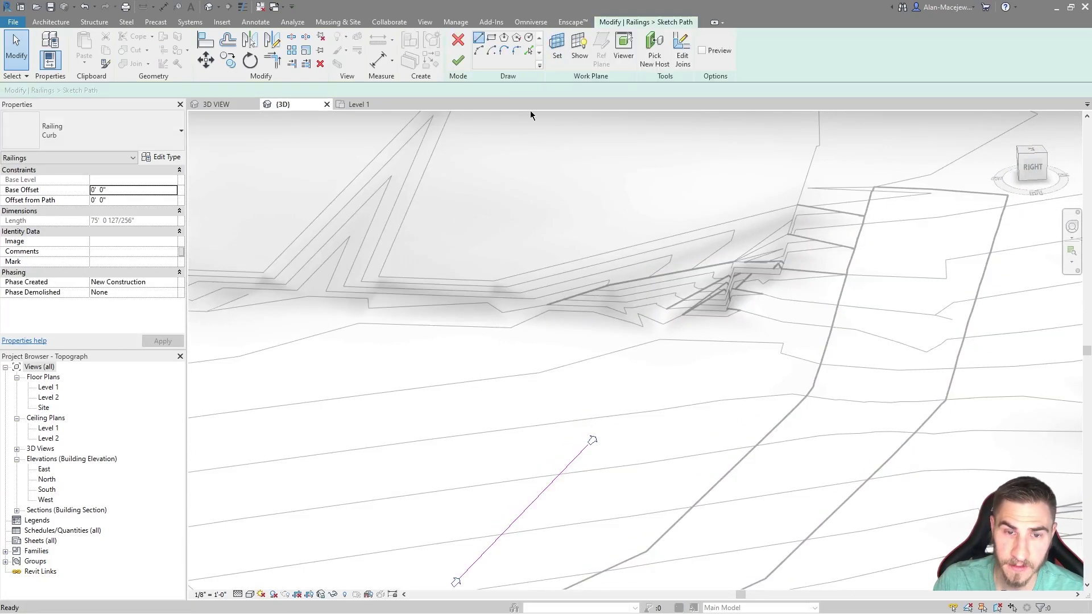
scroll(585, 446, "up", 3)
left_click(587, 438)
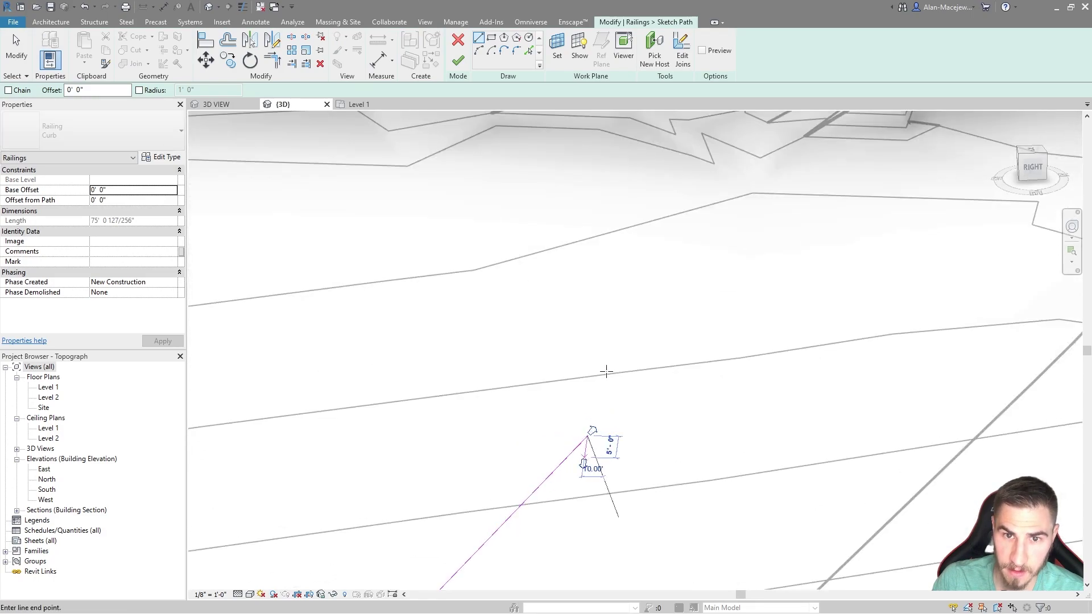
scroll(643, 358, "down", 3)
left_click(621, 225)
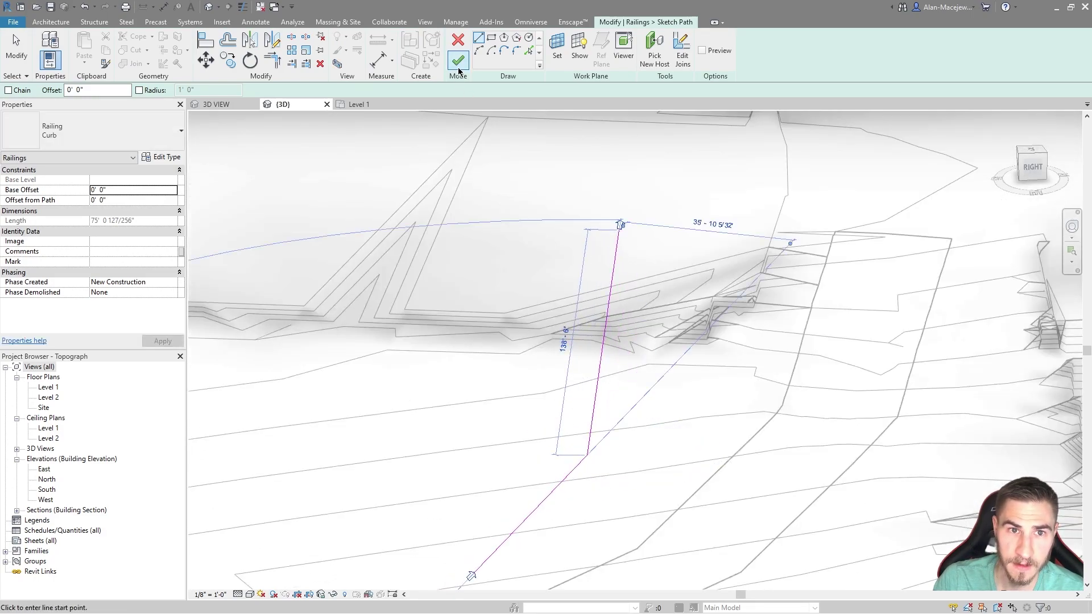
left_click(458, 60)
- Inspect how the extended curb follows the slope changes and joins at its bends along the topography
middle_click_drag(658, 335, 678, 286, "shift")
scroll(659, 342, "up", 5)
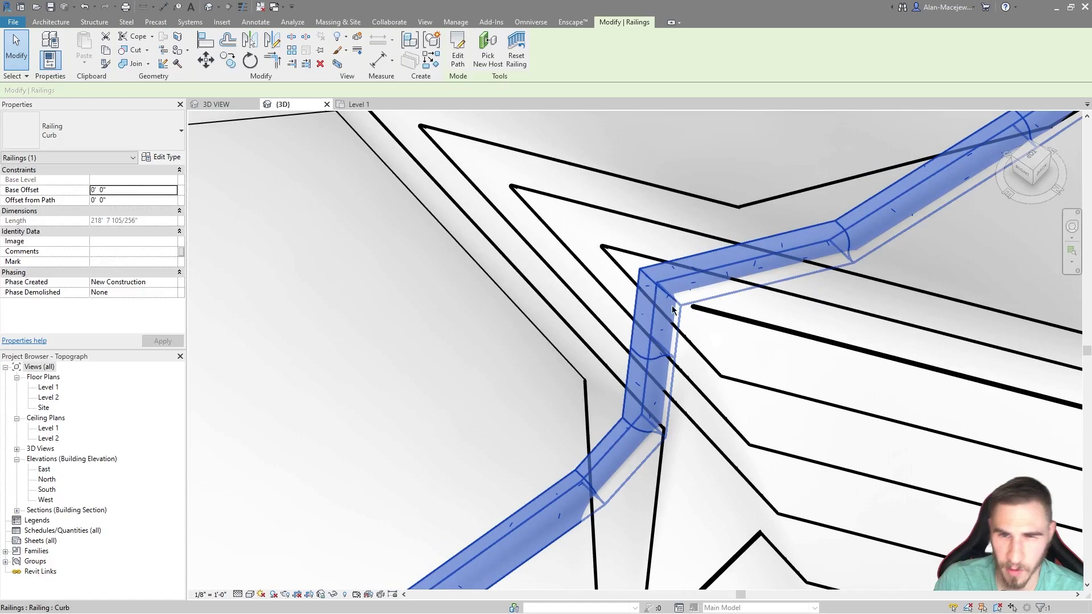
scroll(589, 346, "down", 3)
middle_click_drag(524, 404, 710, 251, "shift")
scroll(784, 239, "up", 4)
left_click(700, 366)
scroll(861, 313, "down", 3)
middle_click_drag(860, 312, 790, 269, "shift")
scroll(823, 267, "down", 3)
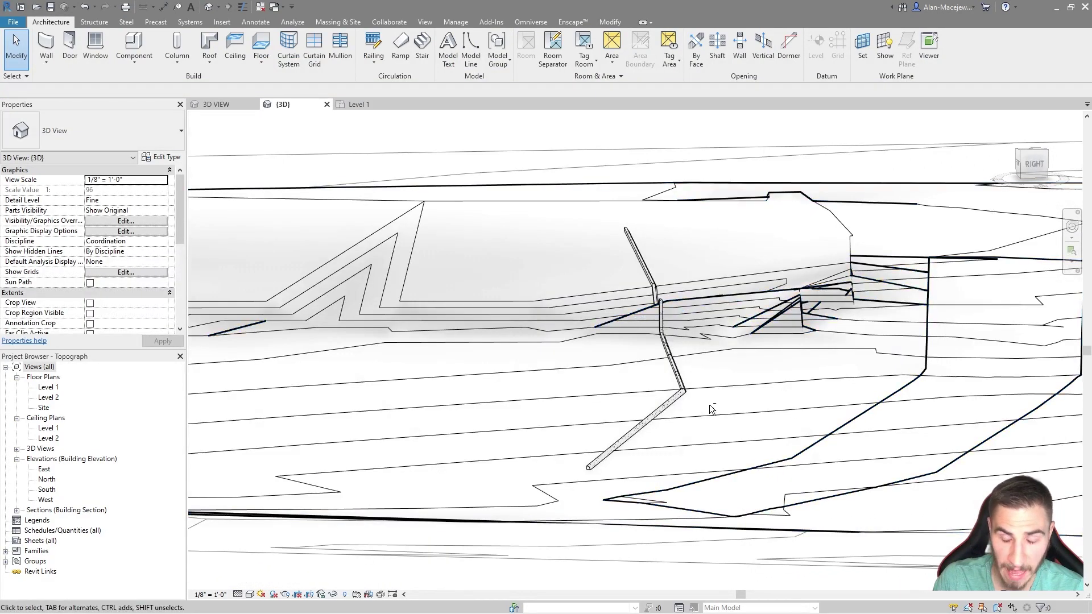
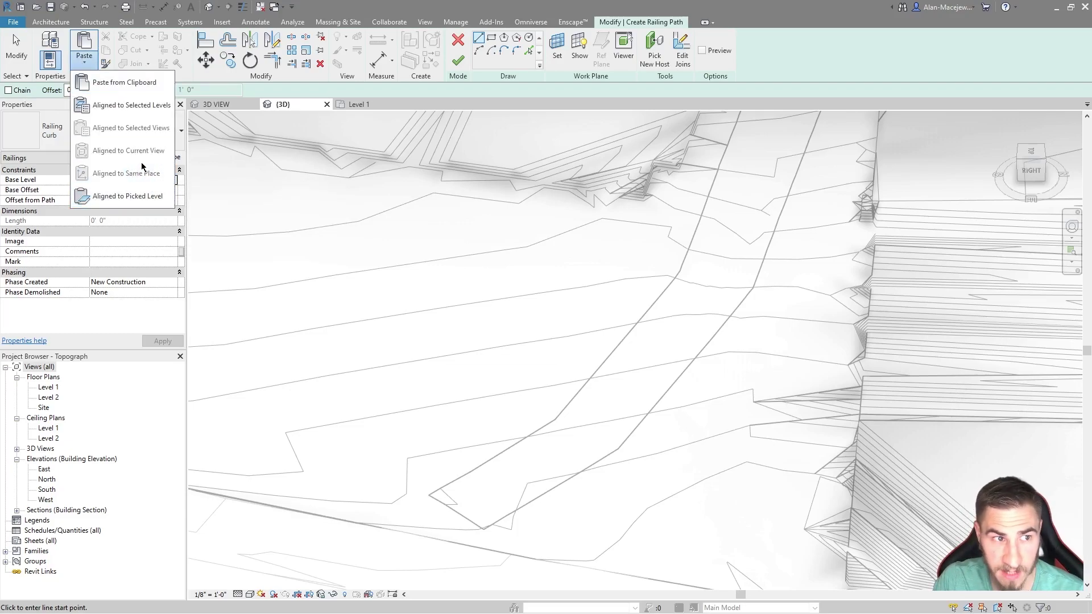
- Paste the copied subregion boundary lines into the new curb railing's path sketch, placed in position with a length of 0
left_click(83, 82)
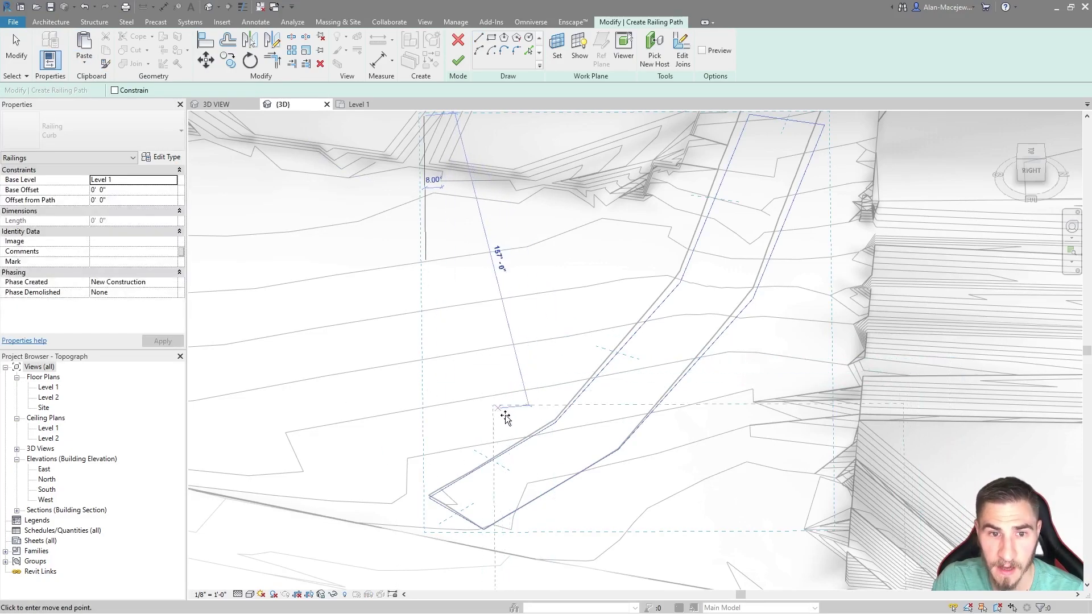
scroll(512, 347, "down", 3)
scroll(493, 291, "up", 2)
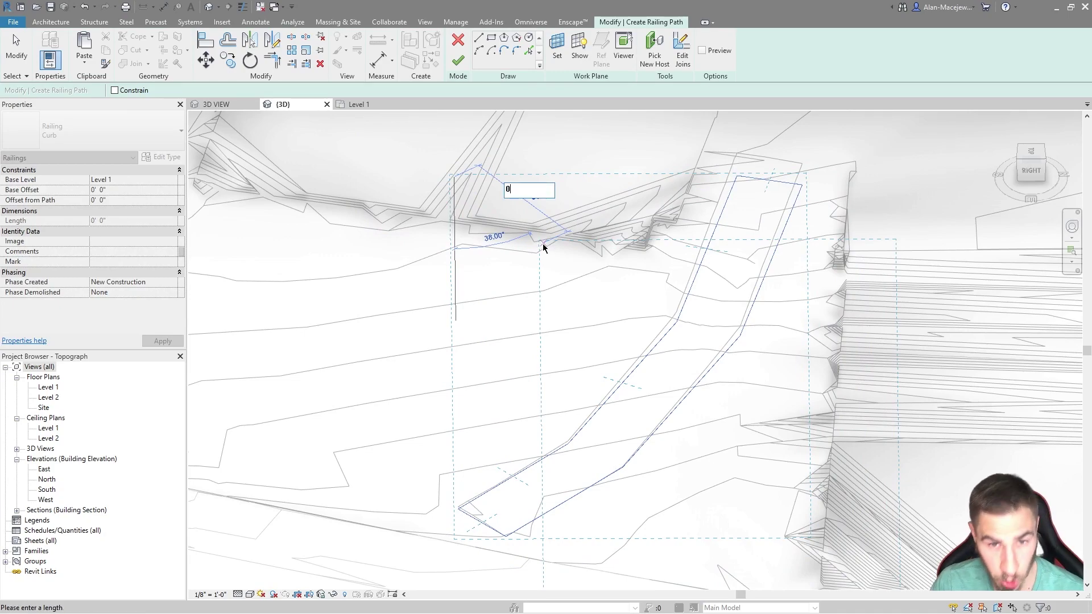
key("Return")
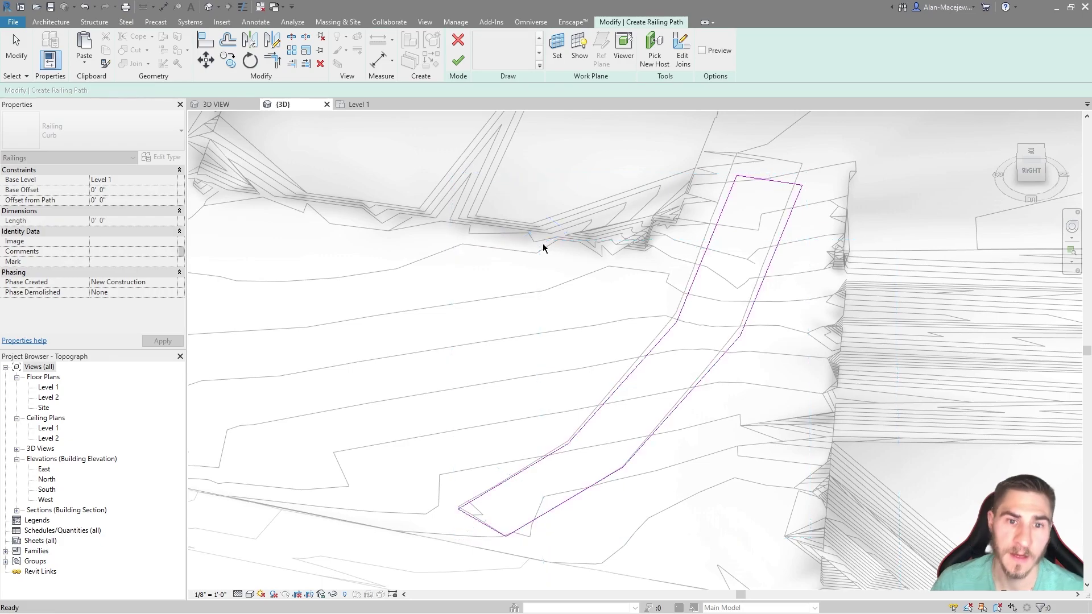
- Ungroup the pasted boundary, delete every line except the three segments of its left long edge, and finish the railing path
mouse_move(581, 356)
middle_mouse_down("shift")
mouse_move(654, 325)
mouse_move(712, 232)
mouse_move(761, 212)
mouse_move(714, 269)
mouse_move(598, 349)
mouse_move(683, 324)
mouse_move(702, 216)
middle_mouse_up("shift")
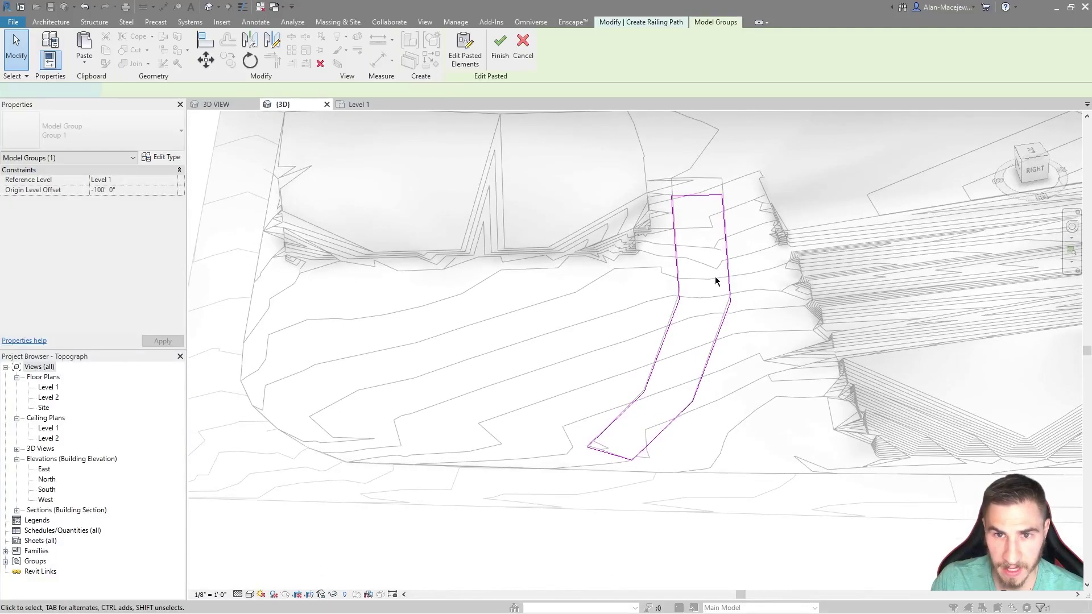
left_click_drag(741, 146, 699, 312)
left_click_drag(623, 449, 619, 465)
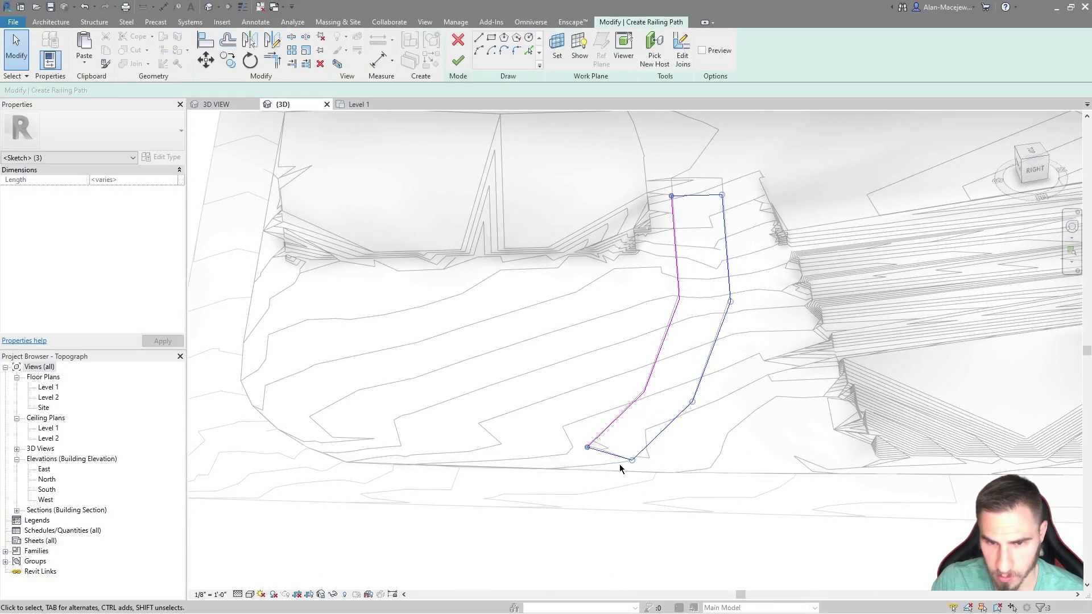
middle_click_drag(803, 427, 772, 442)
scroll(677, 425, "up", 1)
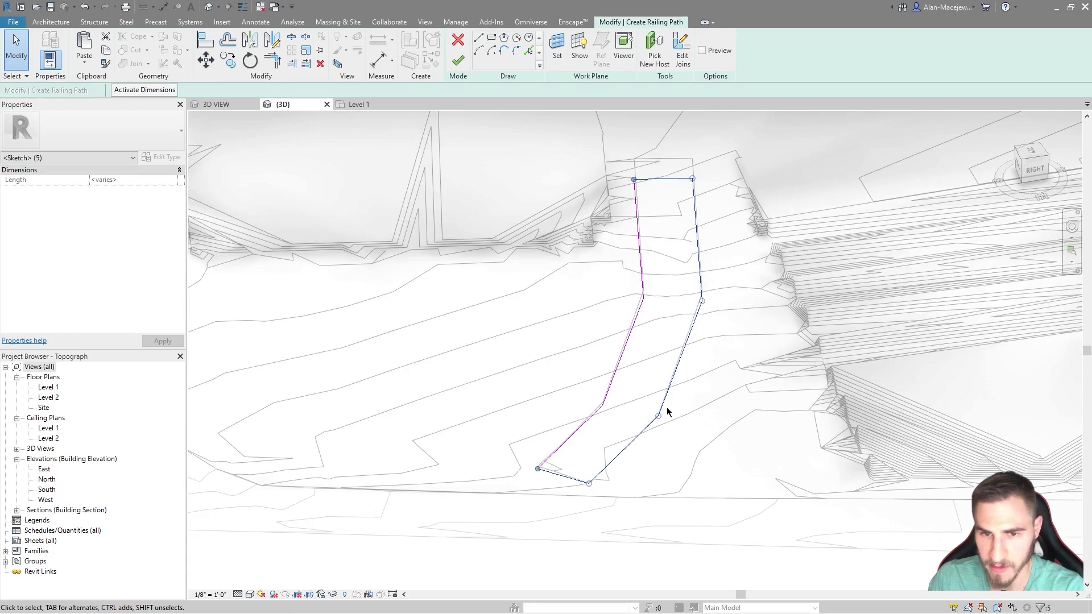
key("Delete")
scroll(631, 324, "up", 1)
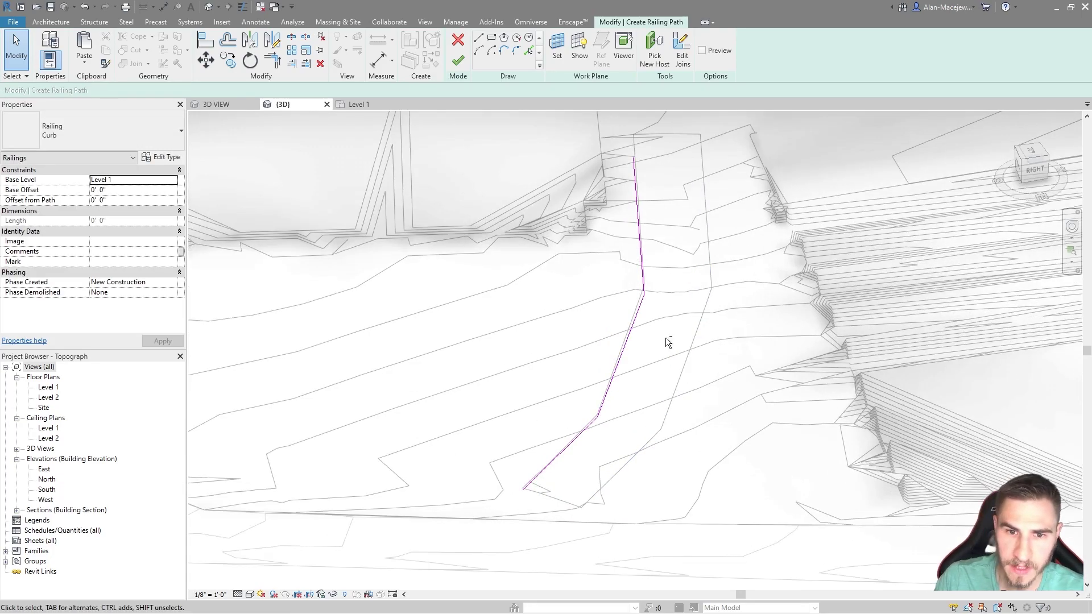
middle_click_drag(668, 342, 507, 137, "shift")
left_click(459, 61)
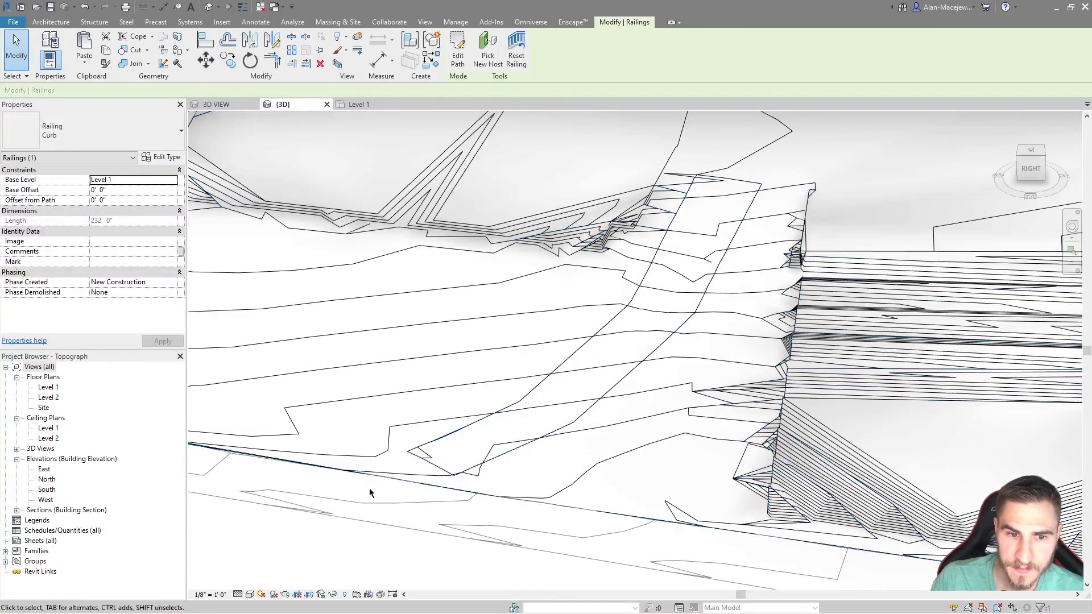
- Set the topography subregion as the new host of the curb railing
scroll(571, 429, "down", 2)
middle_click_drag(590, 409, 682, 237, "shift")
scroll(619, 335, "up", 6)
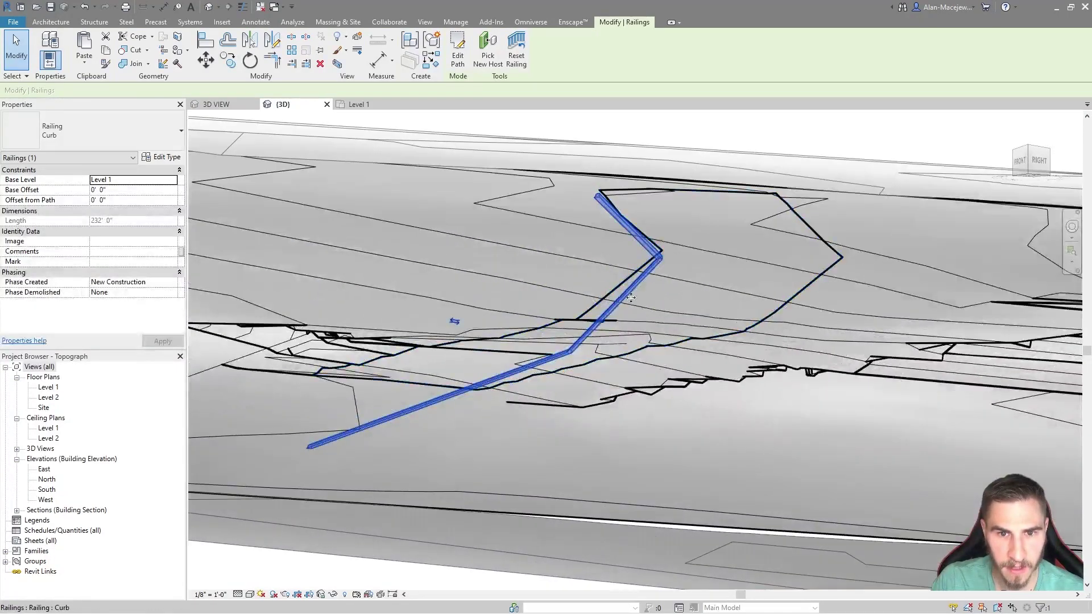
middle_click_drag(619, 335, 567, 469, "shift")
key("Escape")
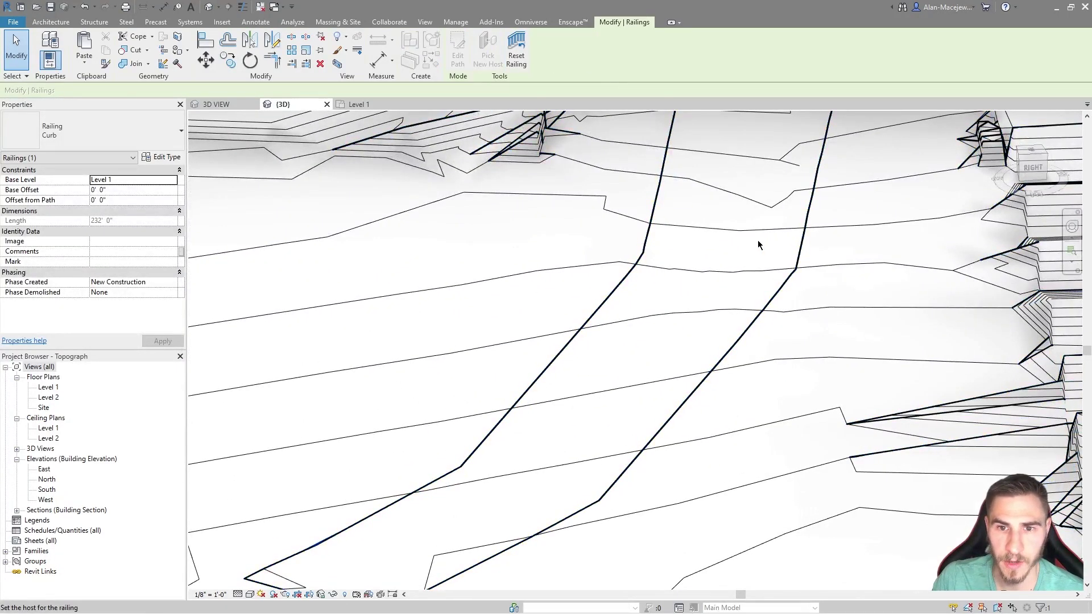
left_click(753, 268)
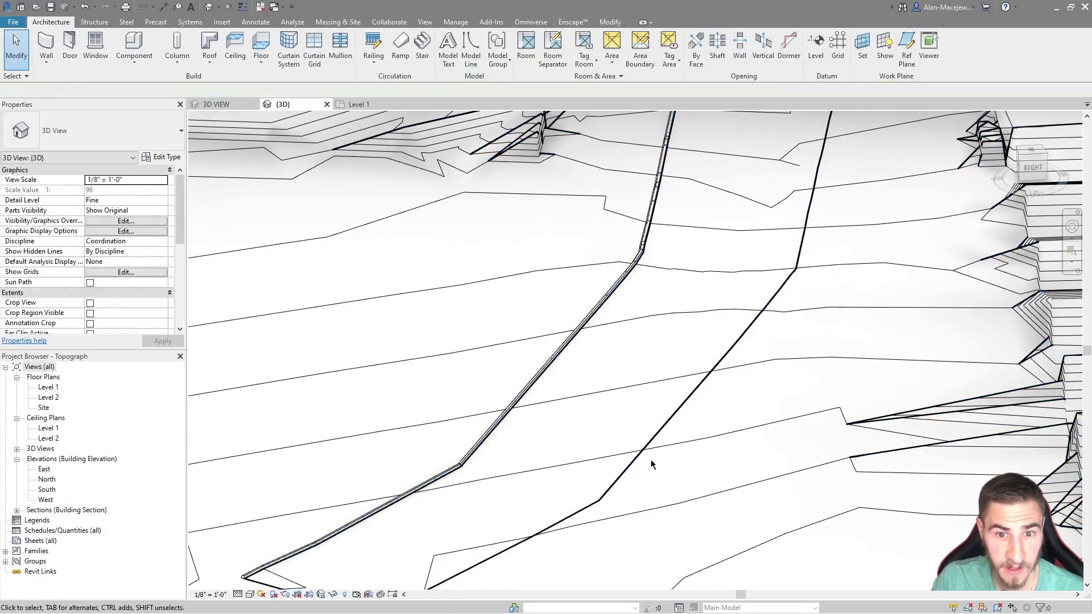
- Examine the curb's lower end and first bends to see how it sits along the subregion edge
scroll(652, 465, "down", 3)
middle_click_drag(518, 476, 494, 433, "shift")
scroll(407, 468, "up", 4)
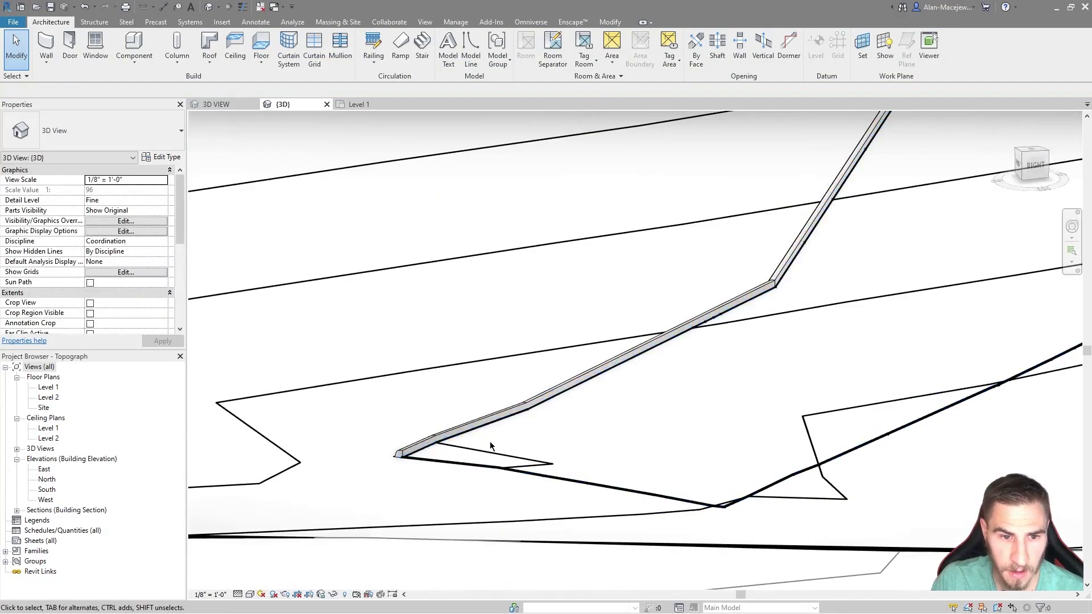
scroll(427, 433, "up", 3)
middle_click_drag(837, 386, 989, 327)
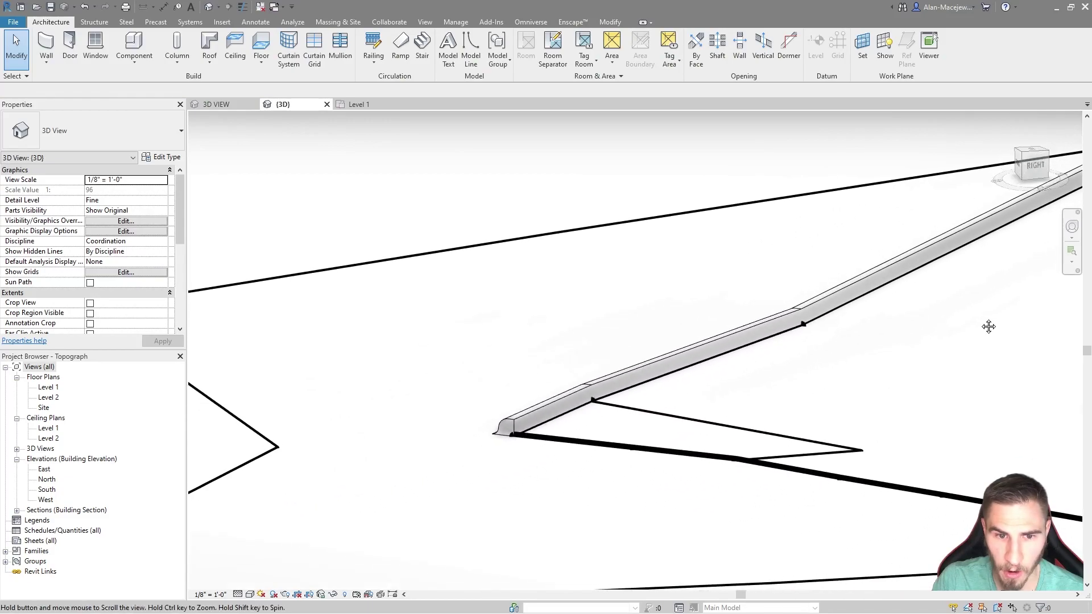
left_click(619, 401)
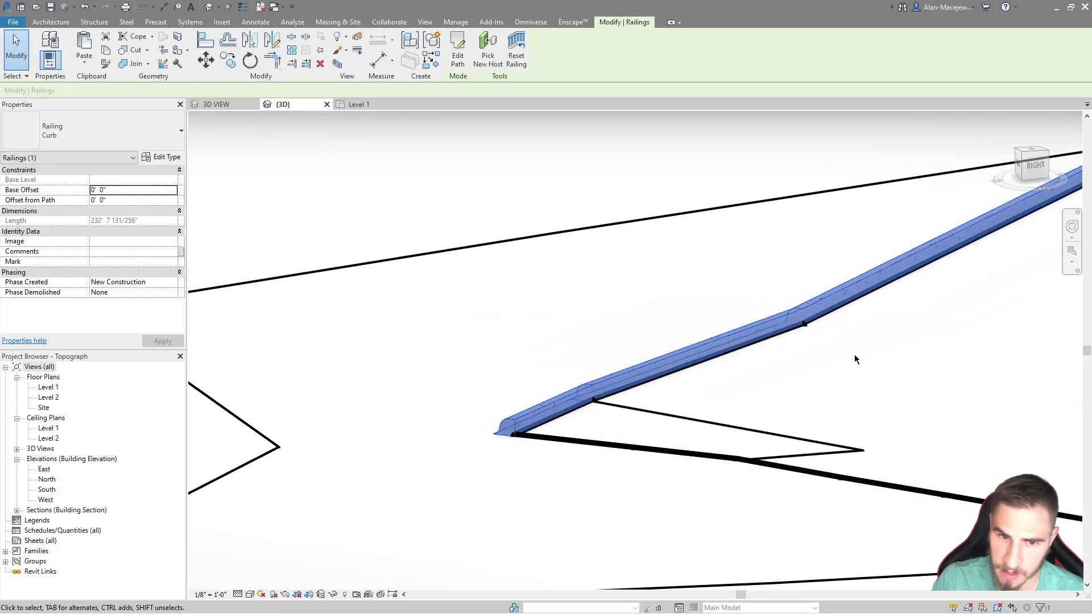
scroll(365, 532, "down", 5)
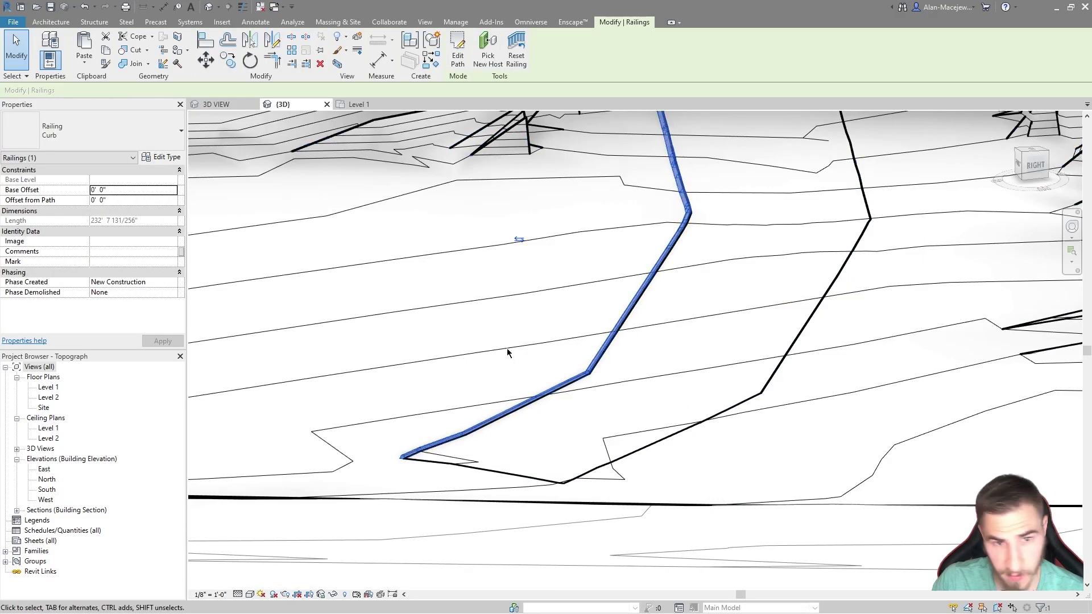
scroll(392, 464, "up", 5)
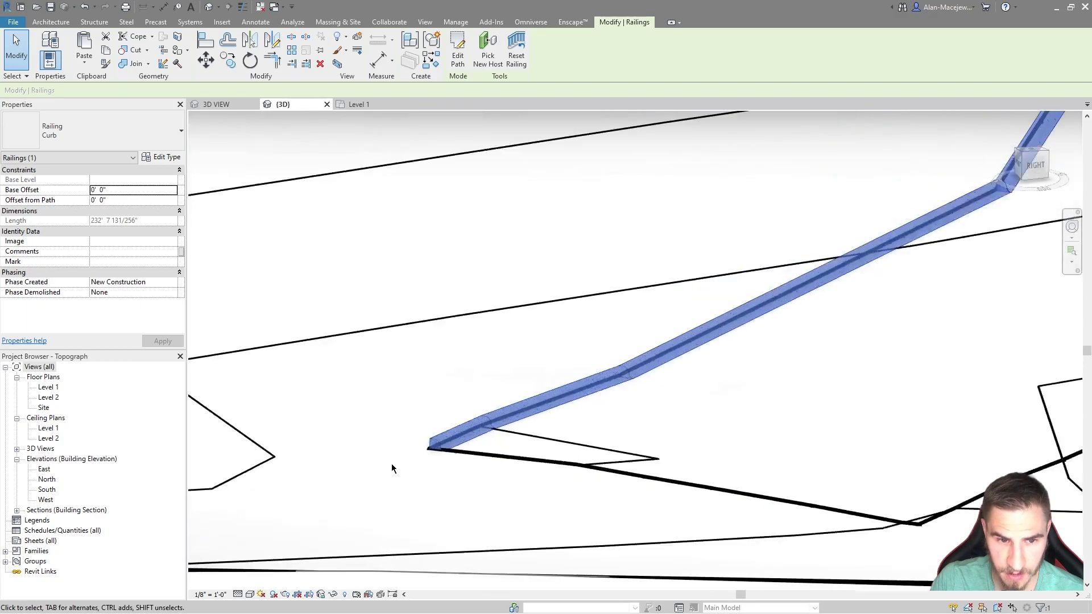
scroll(397, 436, "down", 4)
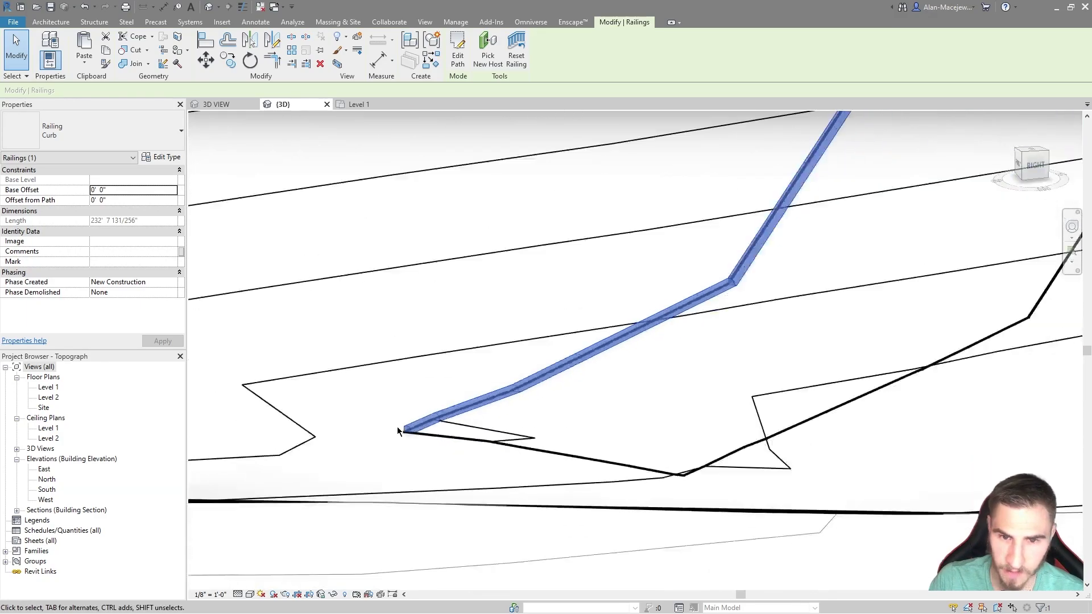
scroll(467, 422, "down", 3)
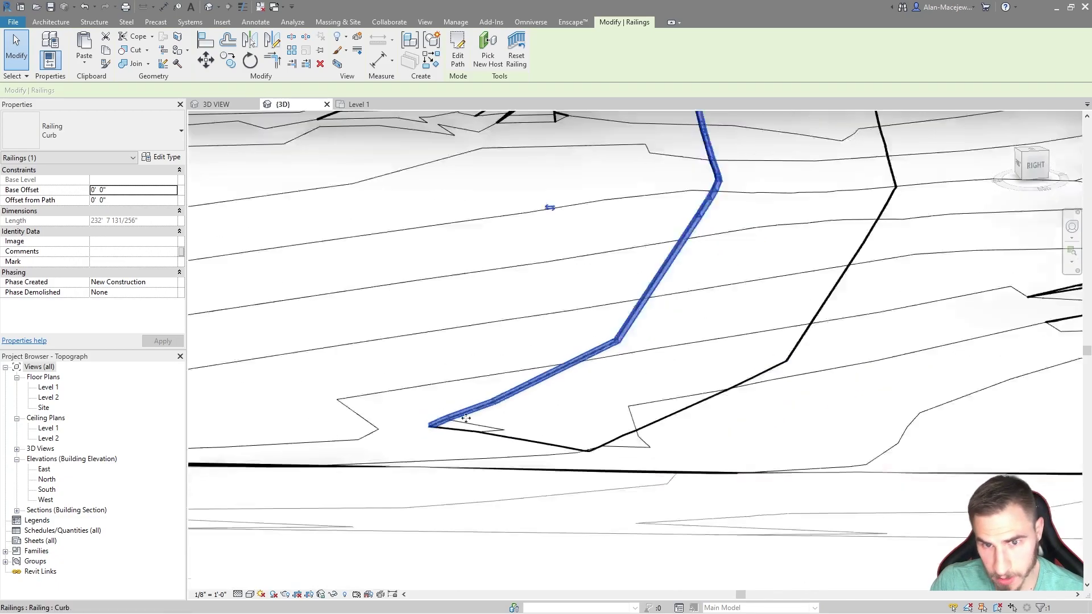
- Inspect the curb along the whole subregion edge from several angles, including its upper bend and the steeper slope
middle_click_drag(601, 316, 490, 481)
middle_click_drag(575, 459, 627, 303)
middle_click_drag(537, 427, 625, 399, "shift")
scroll(583, 311, "up", 3)
scroll(549, 427, "up", 3)
middle_click_drag(549, 427, 590, 381, "shift")
scroll(691, 412, "down", 2)
left_click(591, 381)
middle_click_drag(502, 398, 440, 367, "shift")
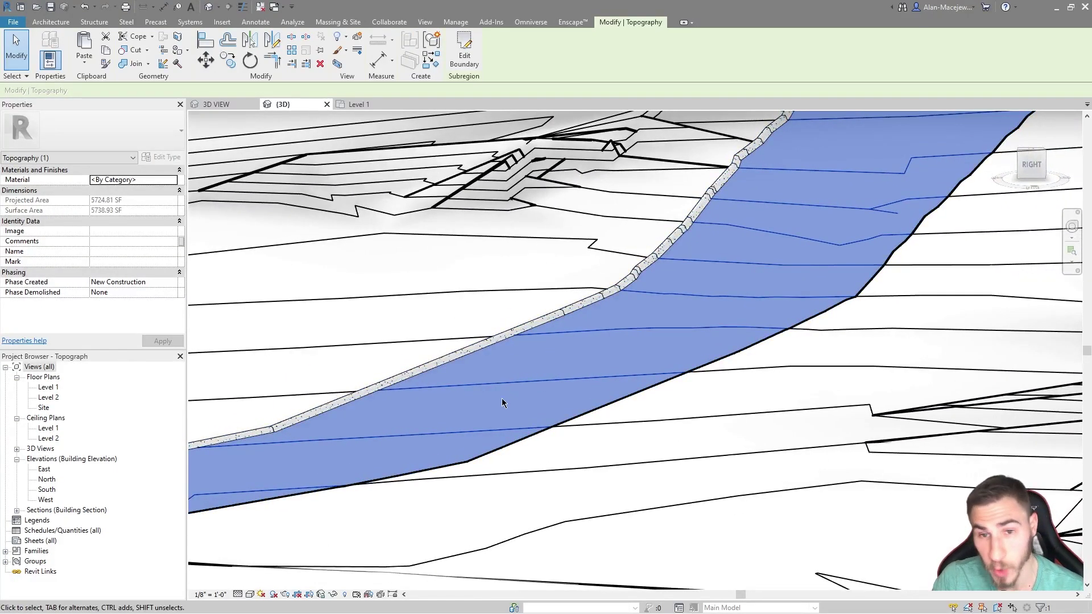
middle_click_drag(529, 394, 546, 396, "shift")
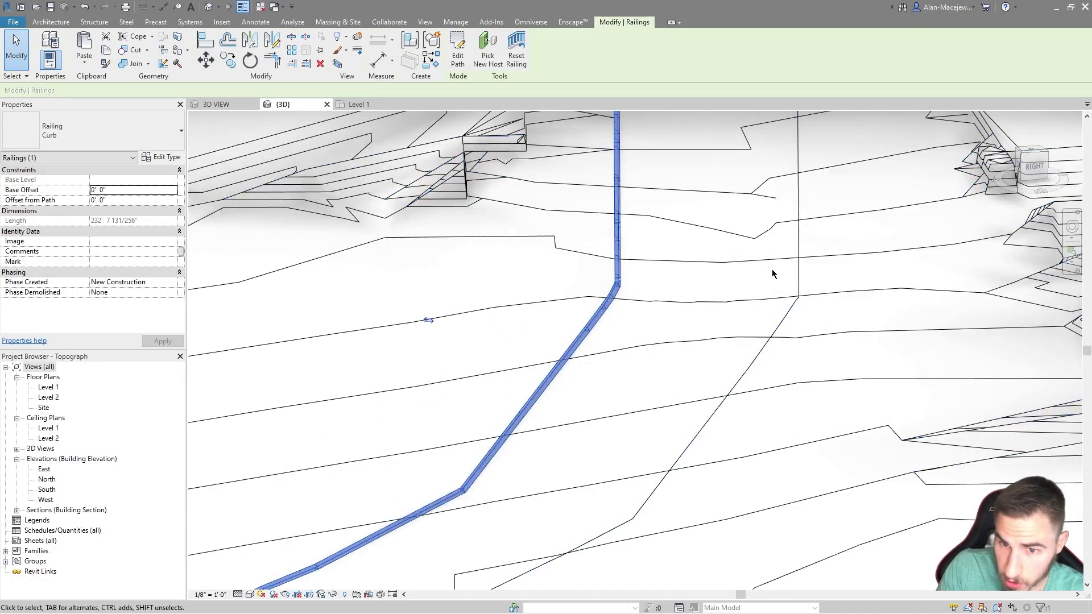
scroll(773, 269, "down", 2)
- Open the subregion's boundary sketch in the top view, copy its outline, and finish the sketch
left_click(741, 253)
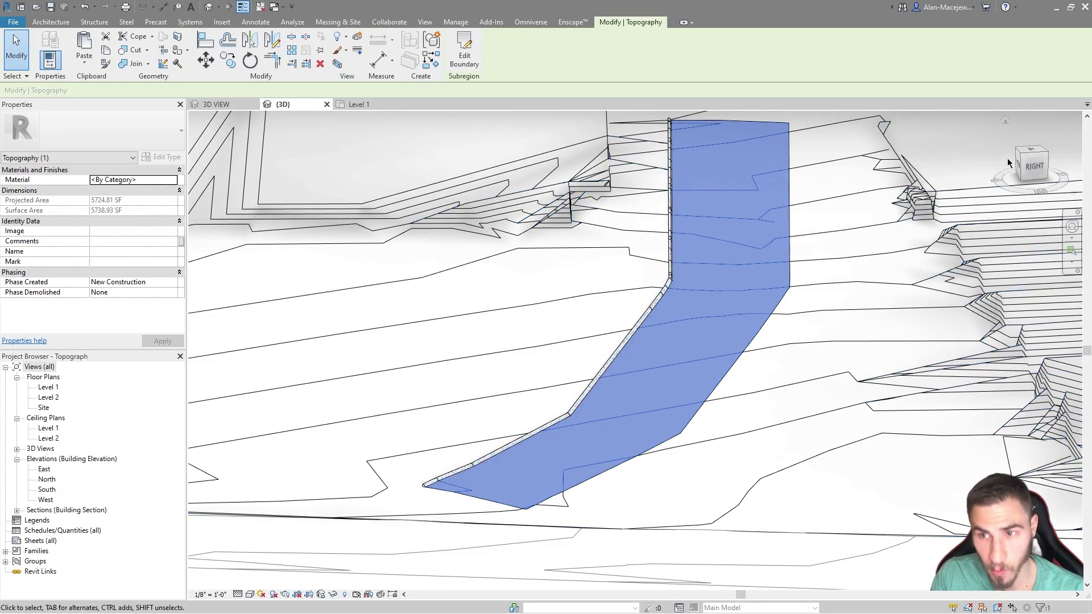
left_click(1033, 151)
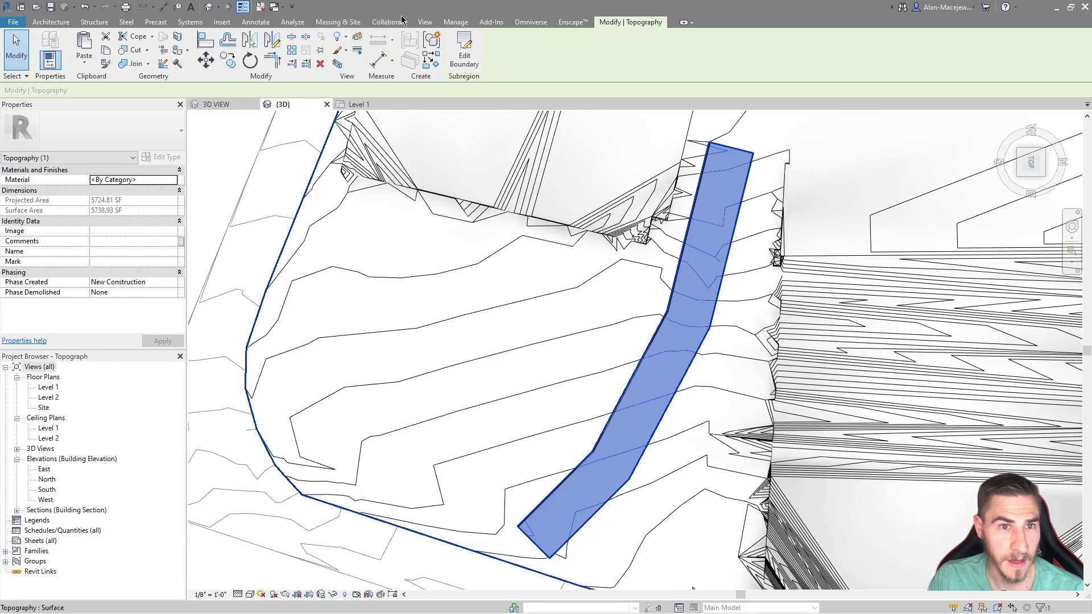
double_click(727, 267)
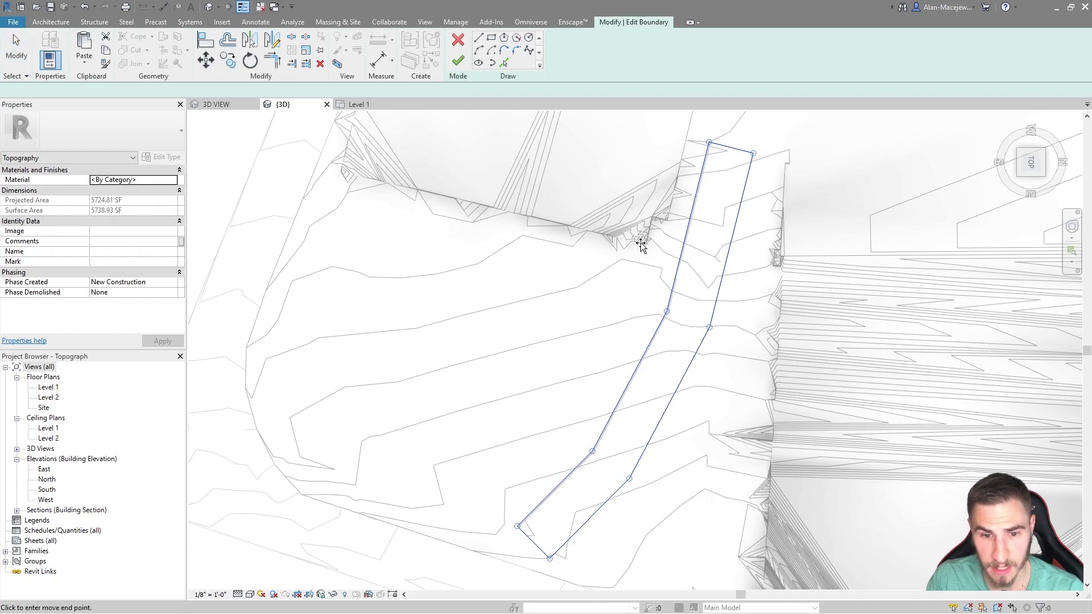
left_click(562, 228)
left_click(458, 61)
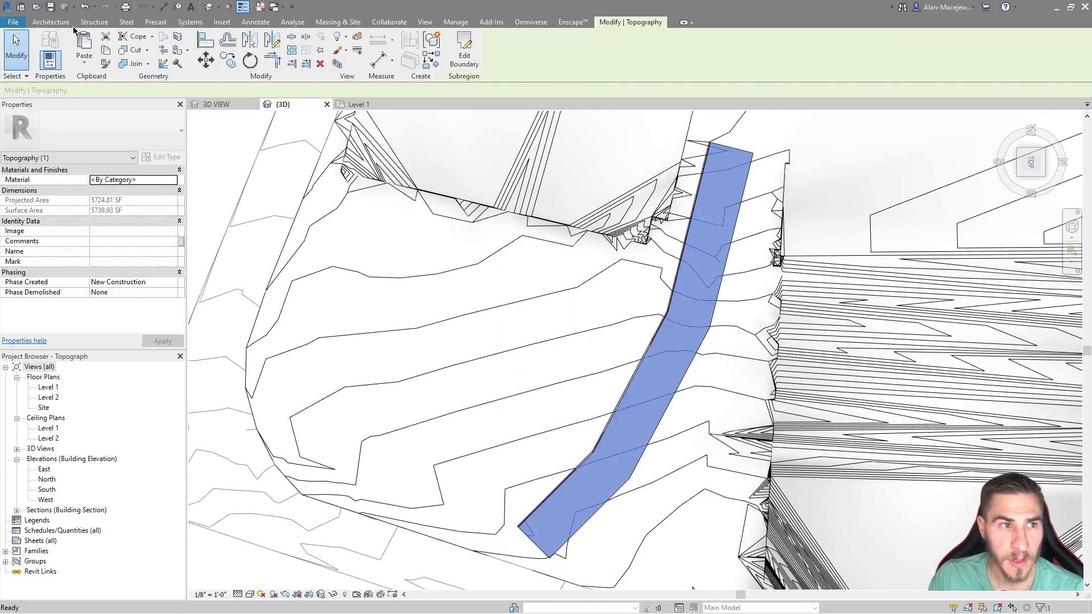
- Split the topography surface using the pasted subregion outline as the split sketch, finish it, and dismiss the save reminder
left_click(337, 23)
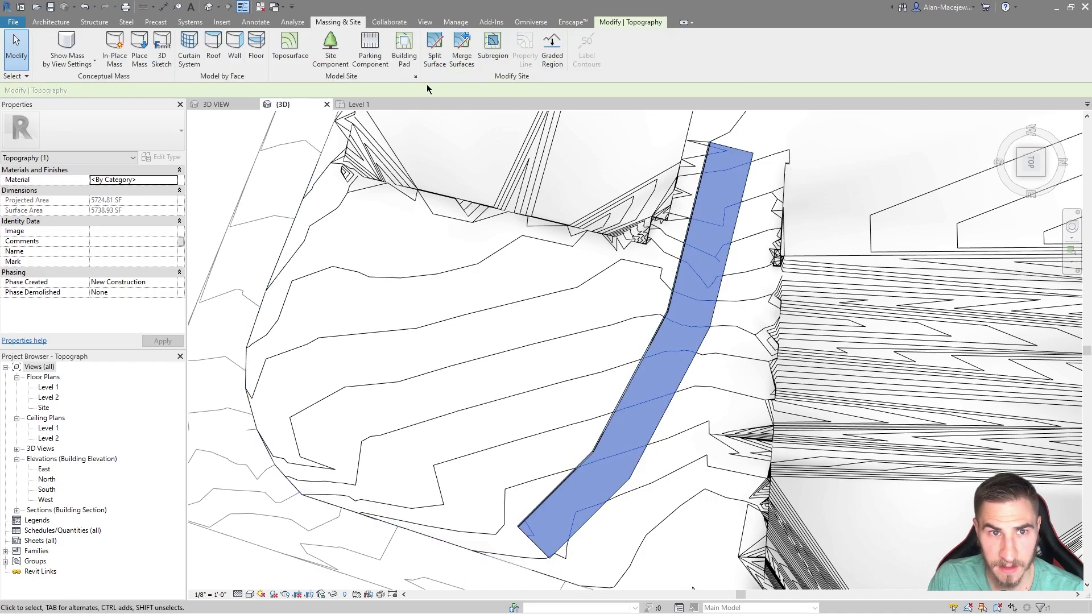
left_click(436, 56)
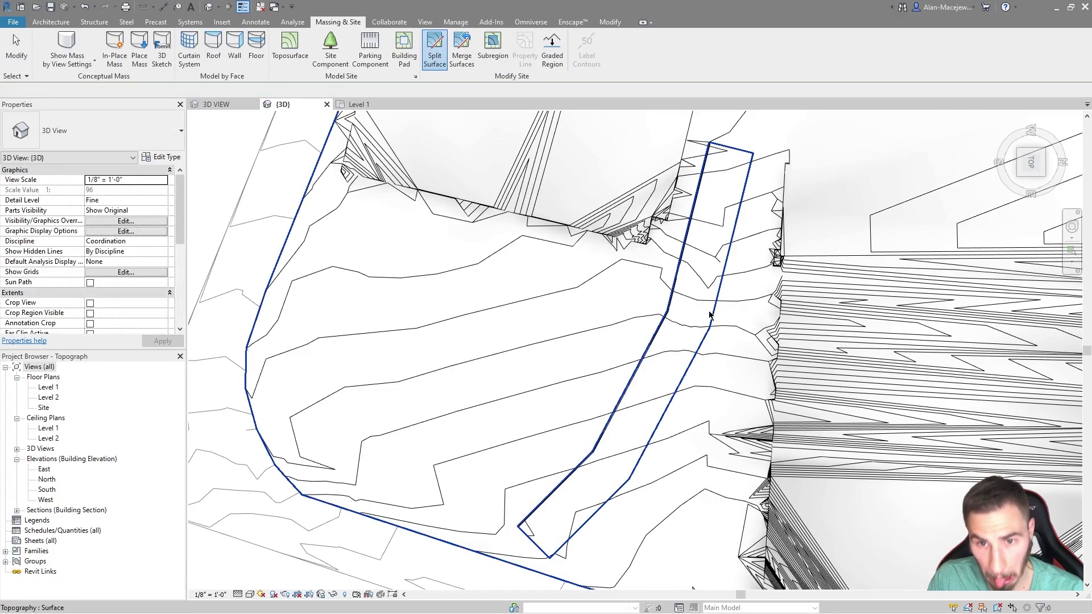
left_click(710, 316)
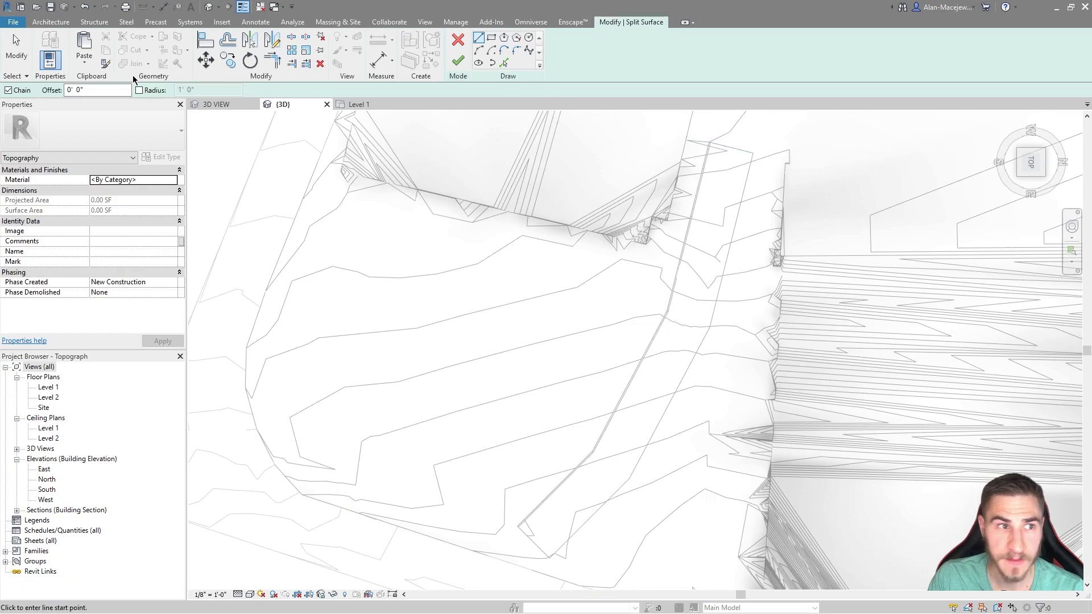
left_click(84, 61)
left_click(114, 82)
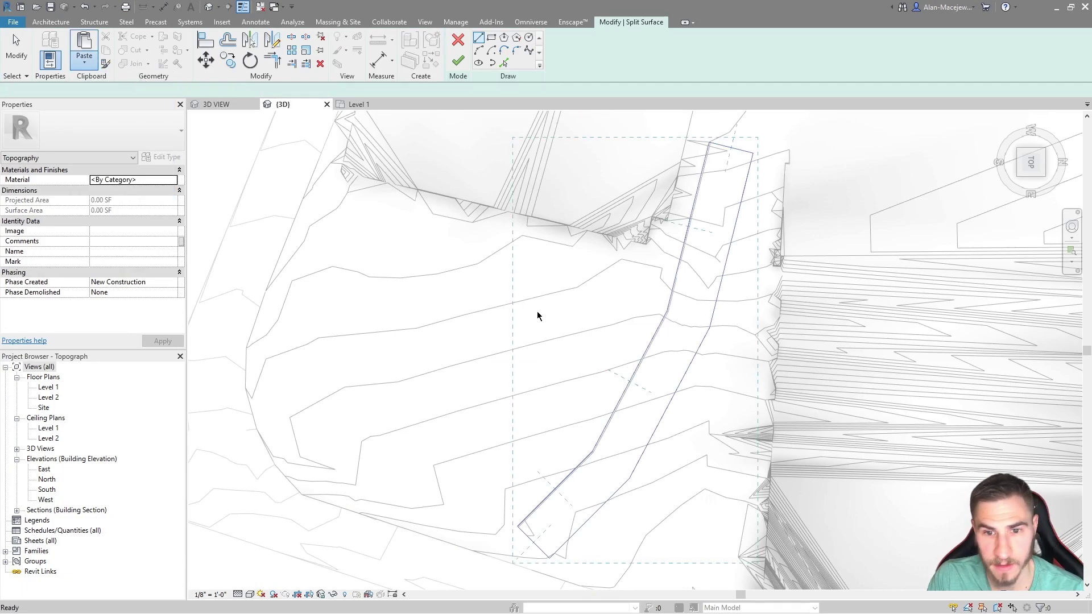
left_click(538, 316)
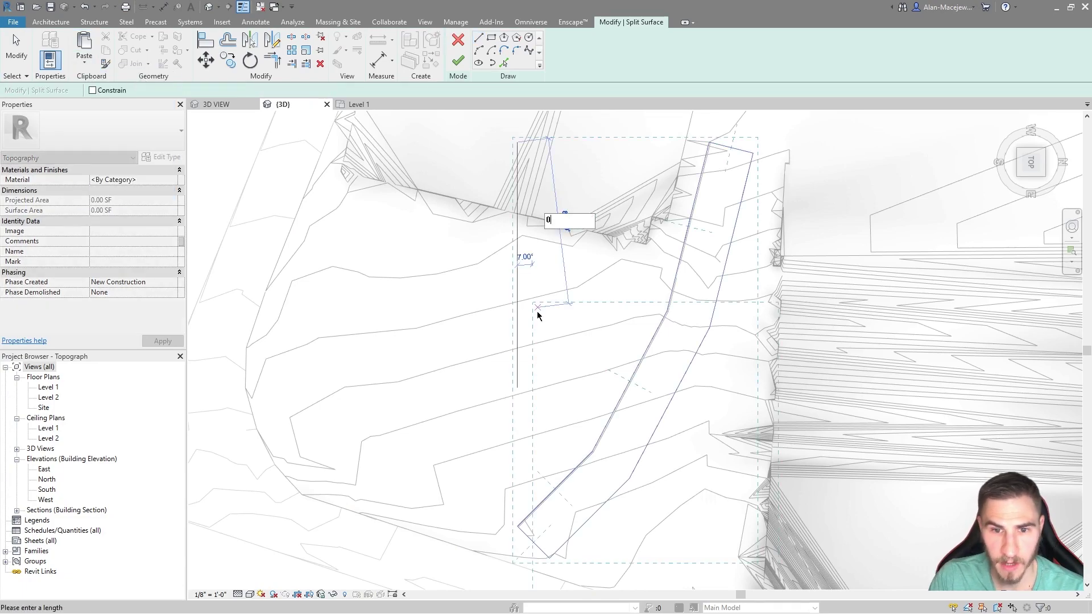
left_click(459, 57)
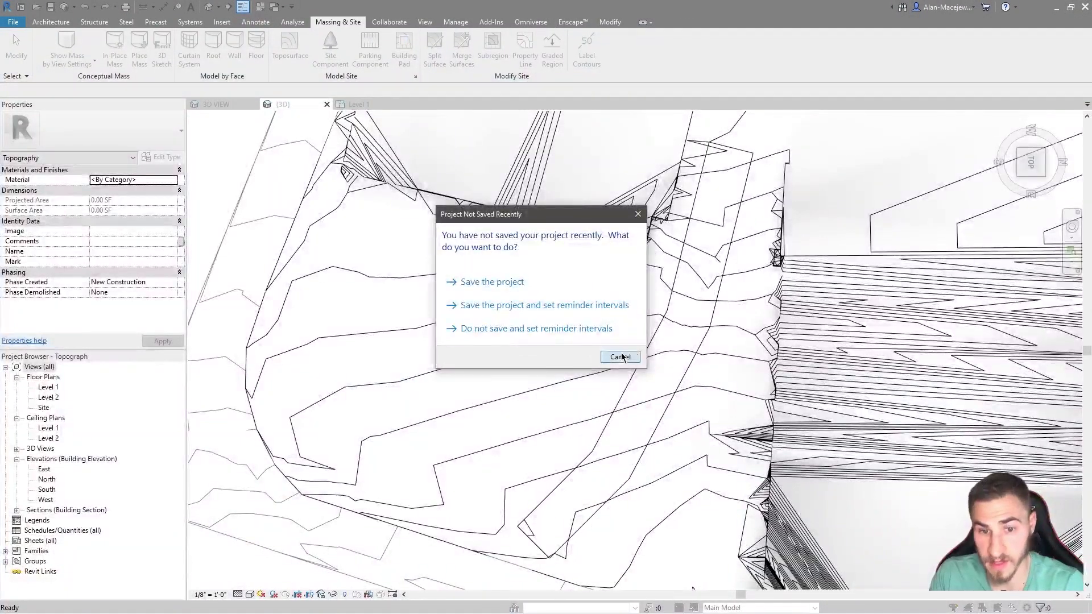
left_click(622, 357)
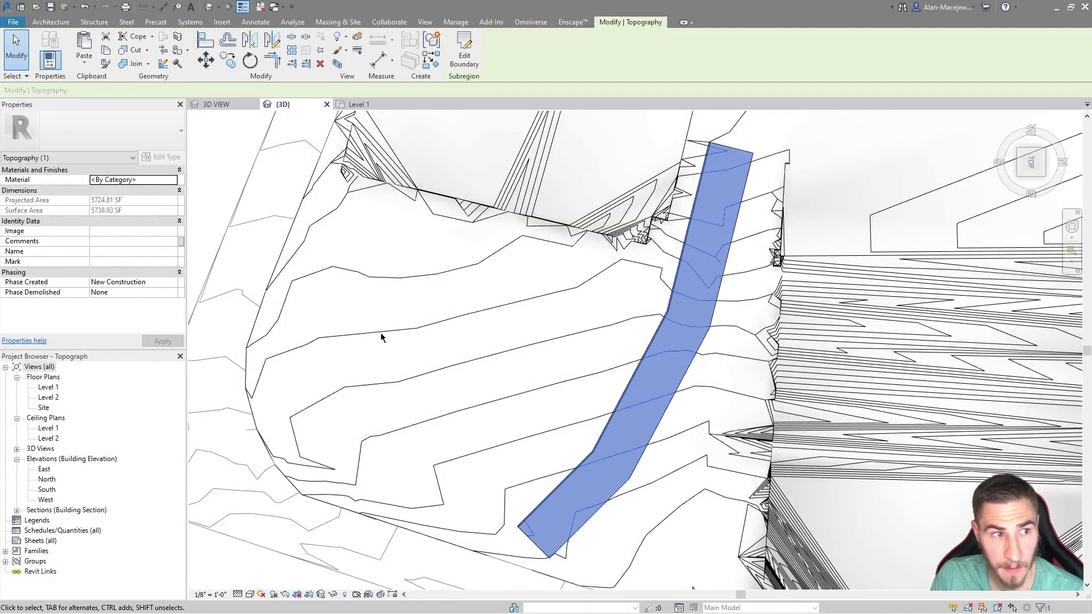
- Try to move the road subregion straight down in the right side view
left_click(480, 313)
left_click(481, 311)
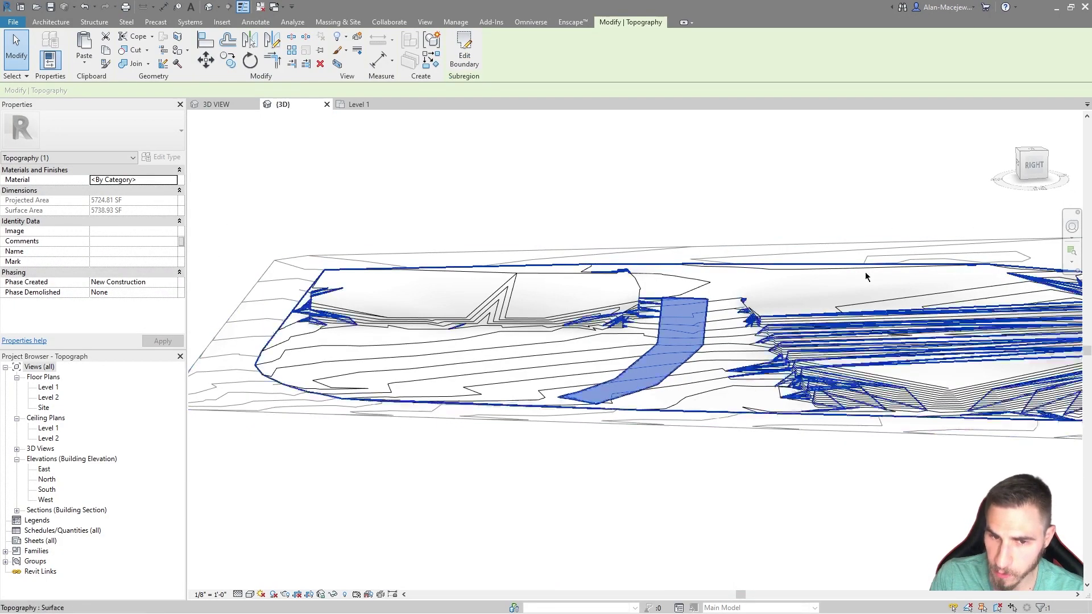
left_click(1032, 166)
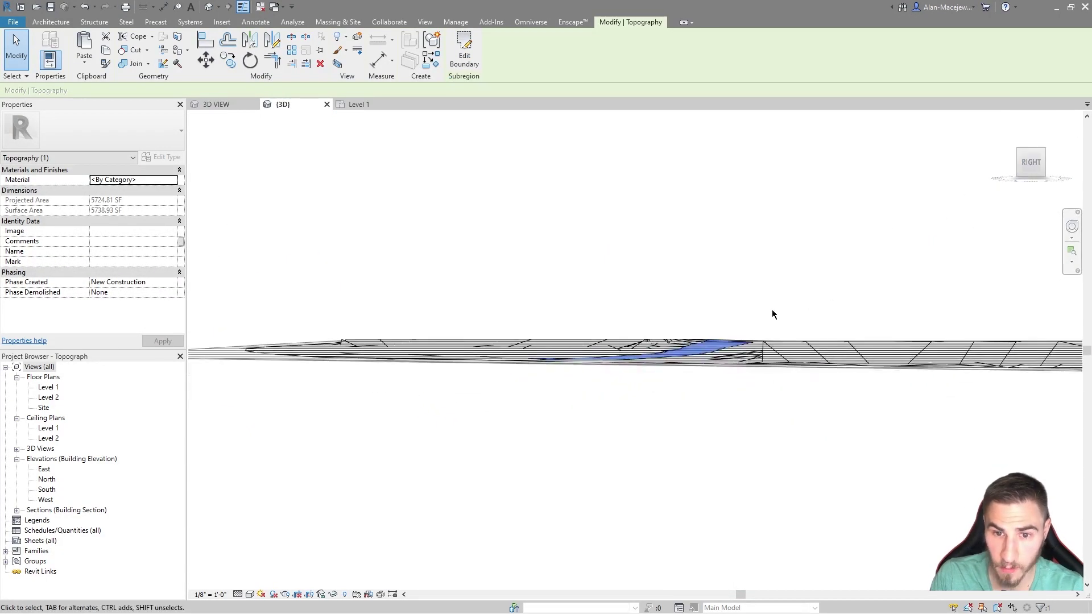
scroll(738, 349, "up", 3)
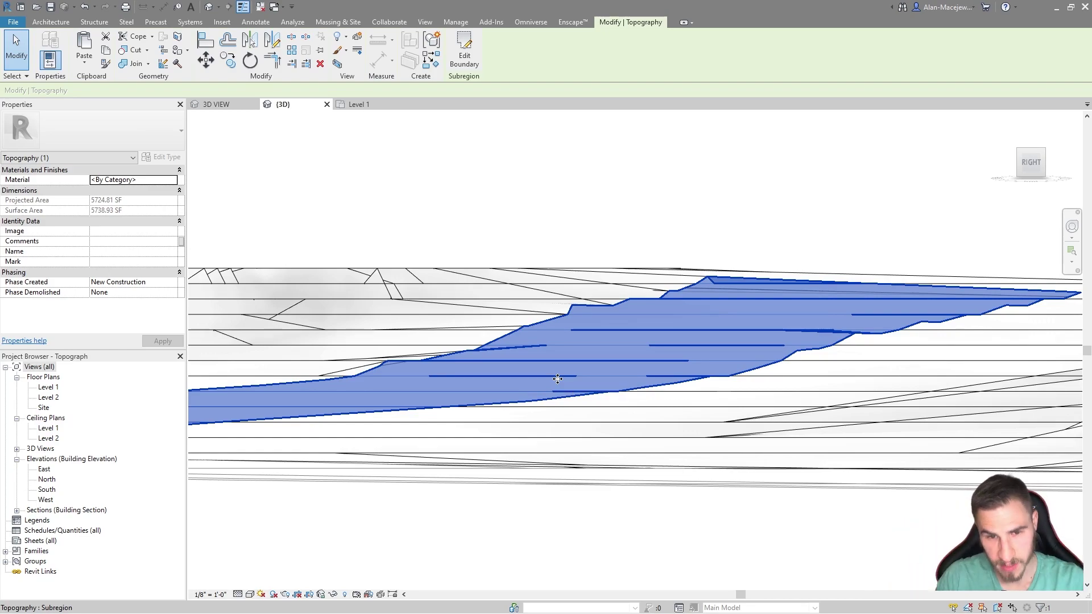
key("v")
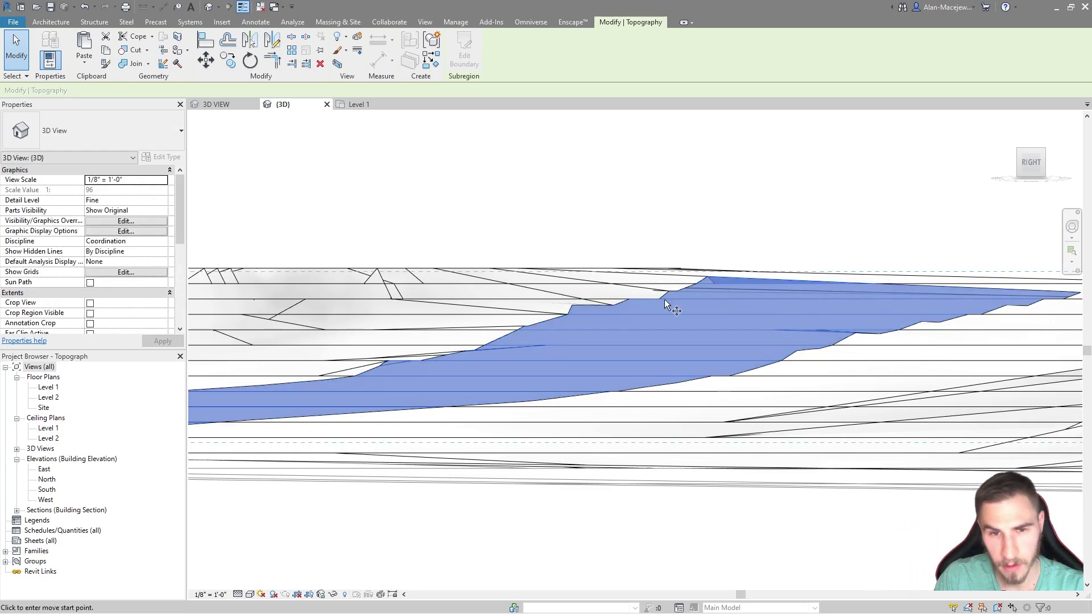
left_click(612, 207)
left_click(611, 215)
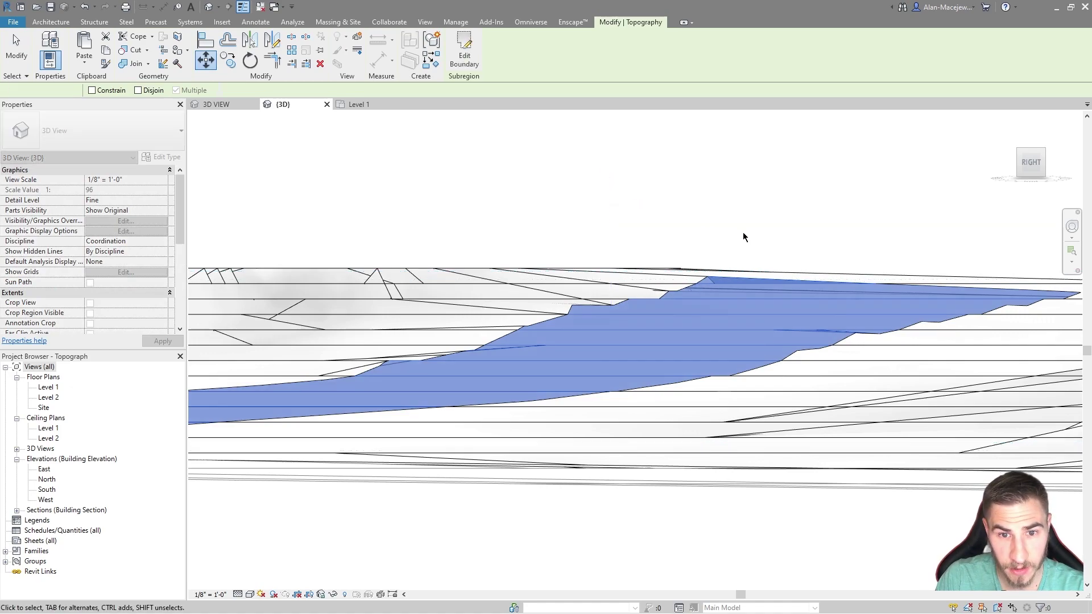
- Move the split-off road surface vertically down, below the surrounding topography
key("m")
key("v")
left_click(721, 289)
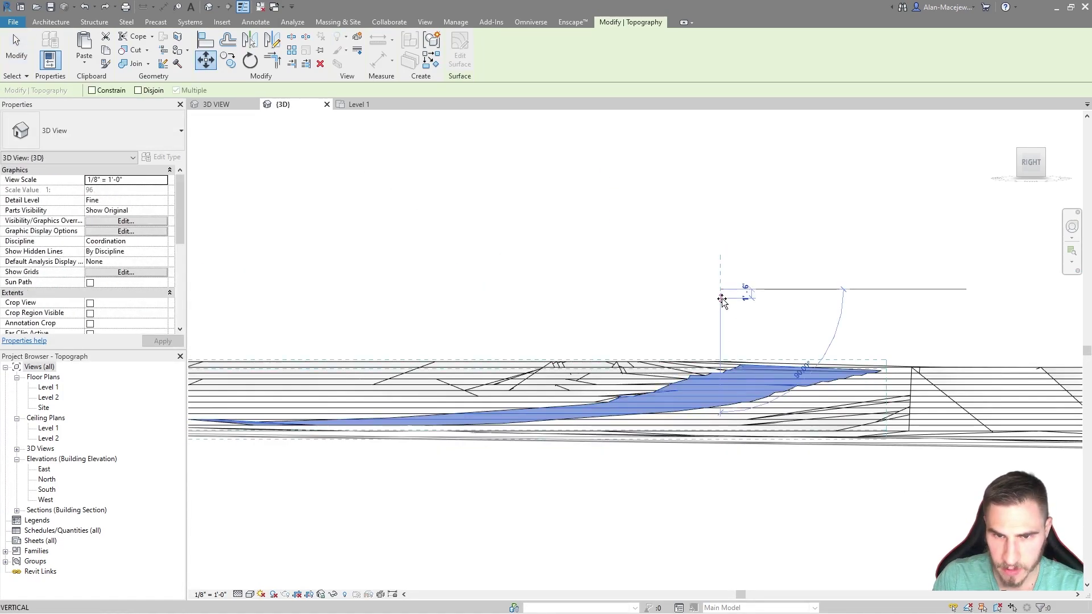
key("Return")
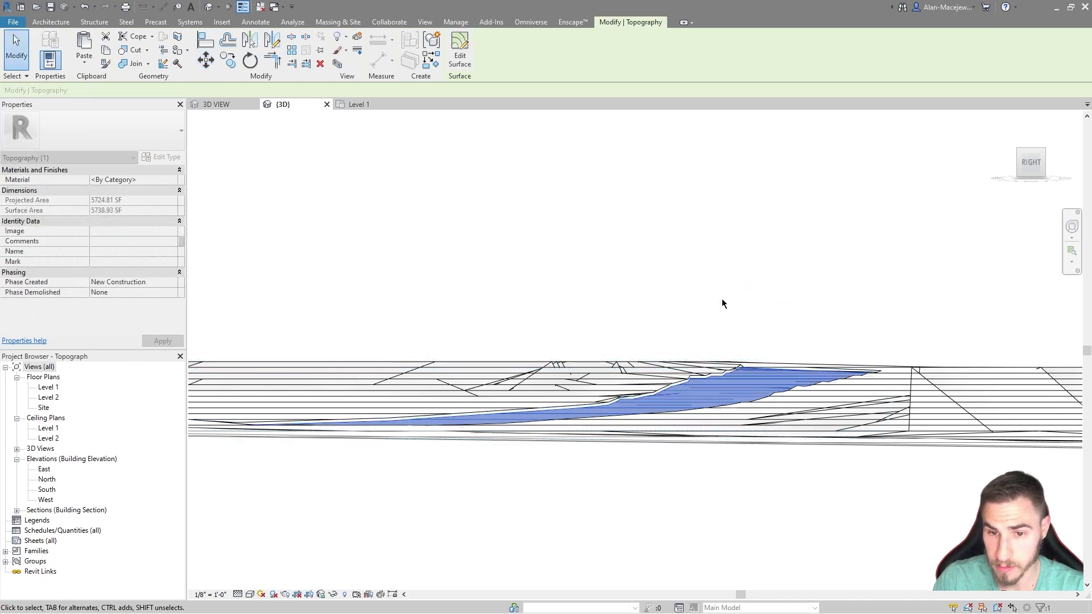
- Examine the drop between the lowered road surface and the surrounding topography along both road edges
scroll(639, 329, "up", 4)
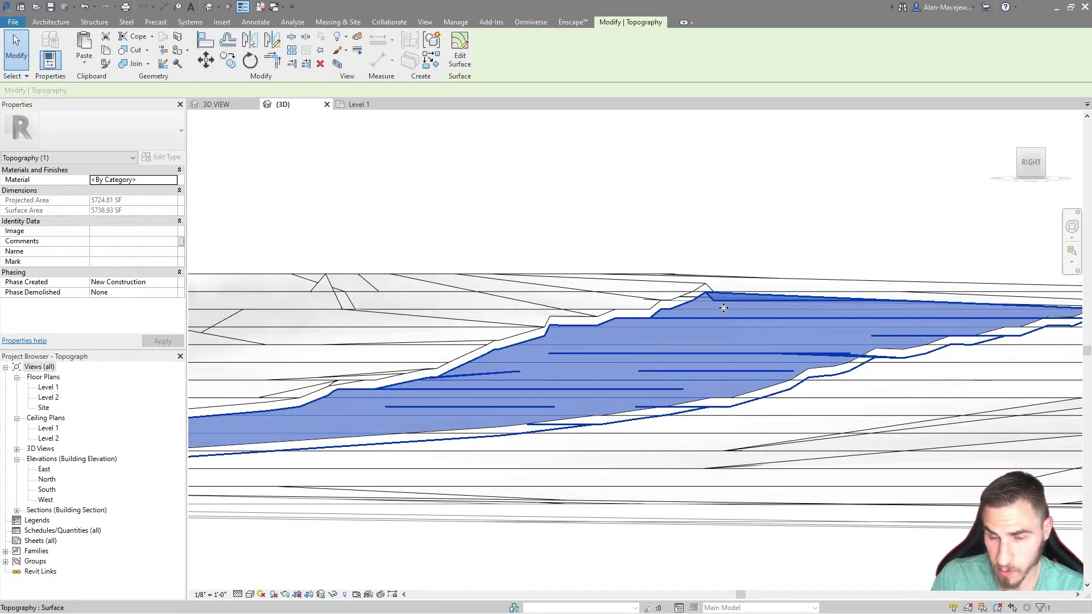
middle_click_drag(712, 321, 754, 363, "shift")
middle_click_drag(501, 401, 611, 363)
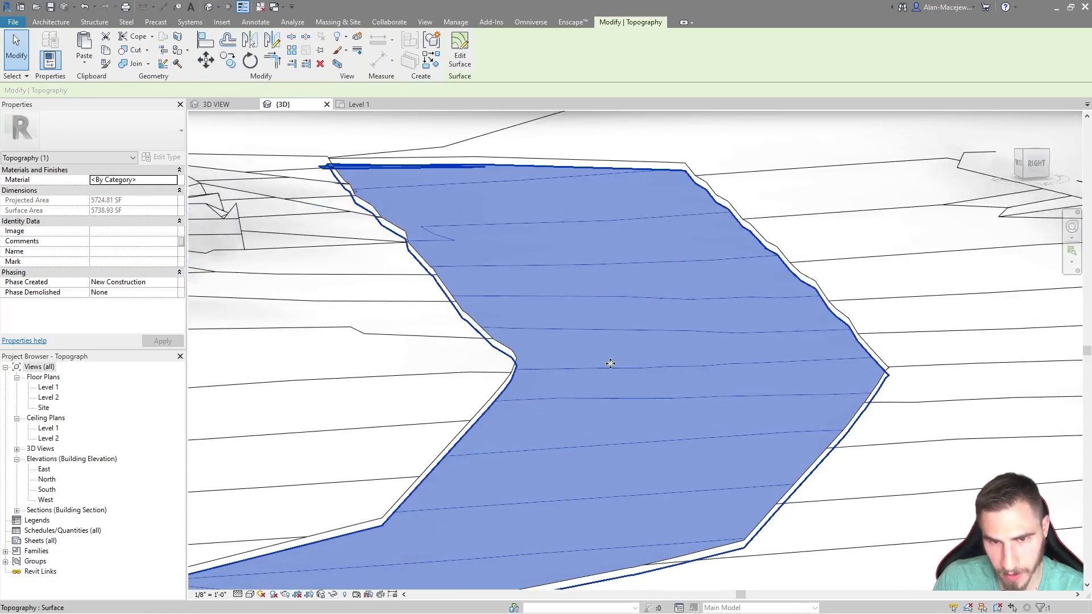
middle_click_drag(729, 226, 499, 248, "shift")
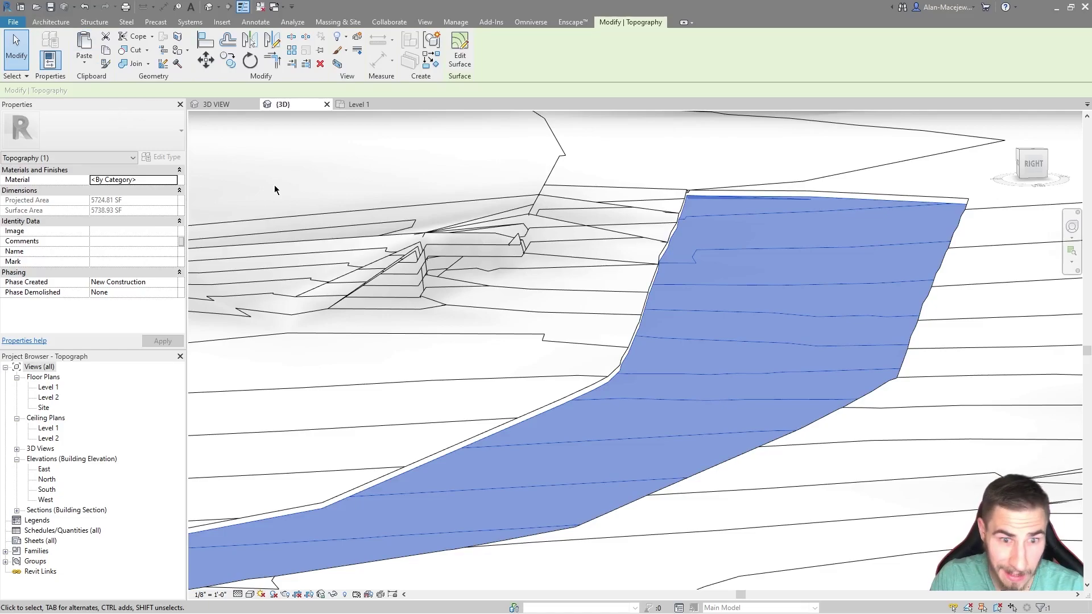
middle_click_drag(693, 291, 715, 314, "shift")
scroll(714, 315, "down", 3)
middle_click_drag(675, 270, 676, 291, "shift")
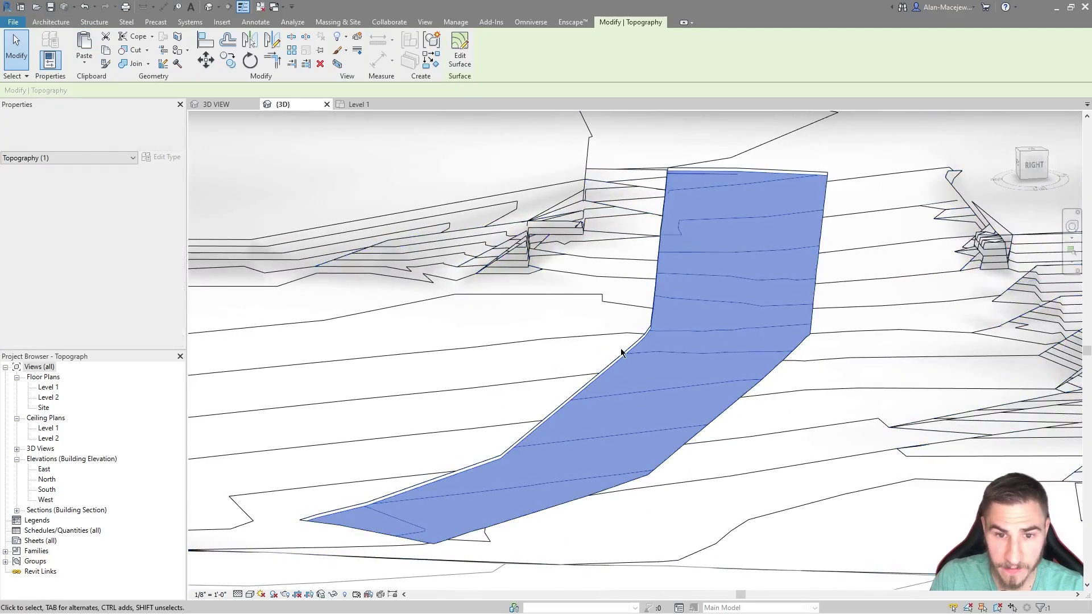
- Start a new Curb railing path and paste the copied road outline into its sketch over the road edges
left_click(617, 357)
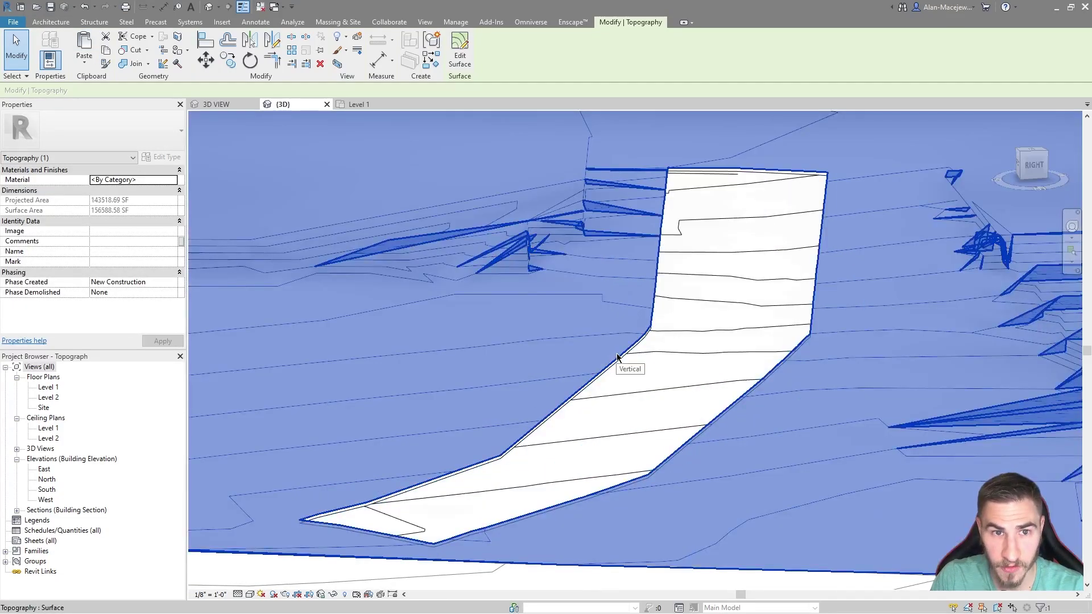
left_click(50, 22)
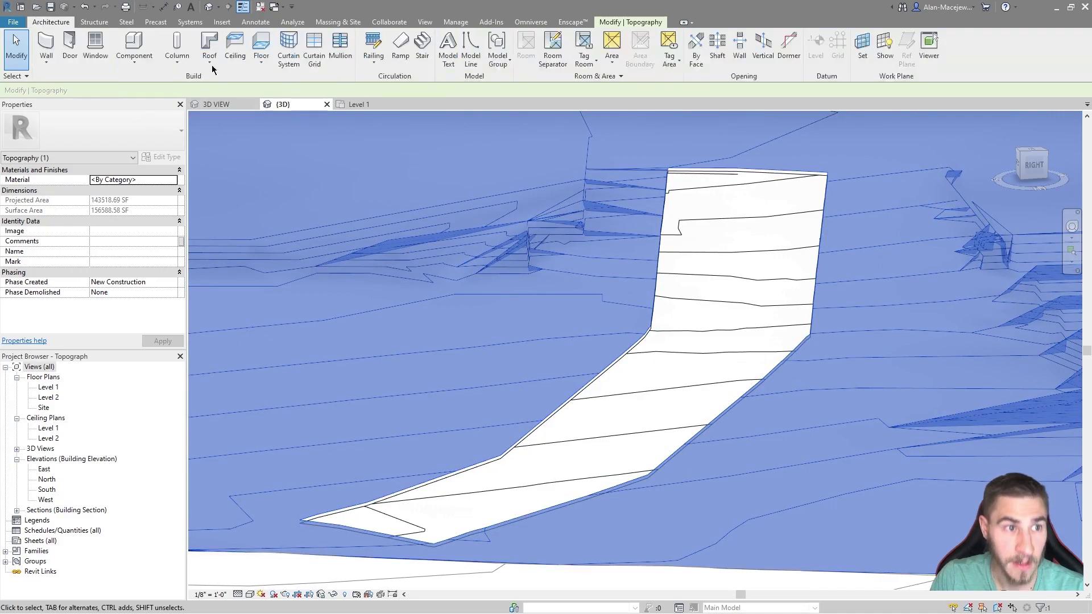
left_click(374, 53)
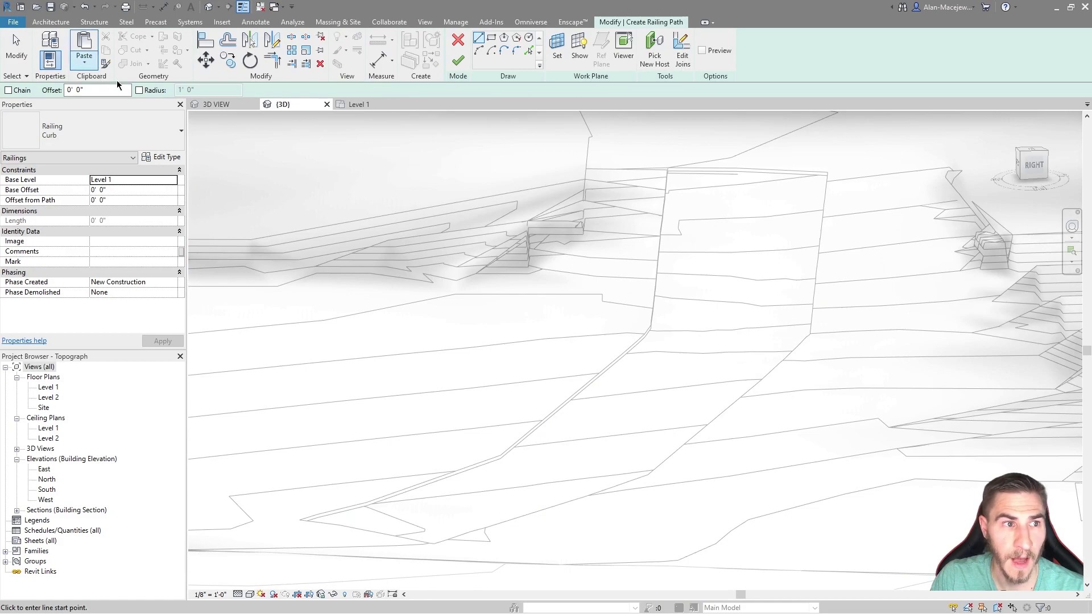
left_click(84, 59)
left_click(124, 82)
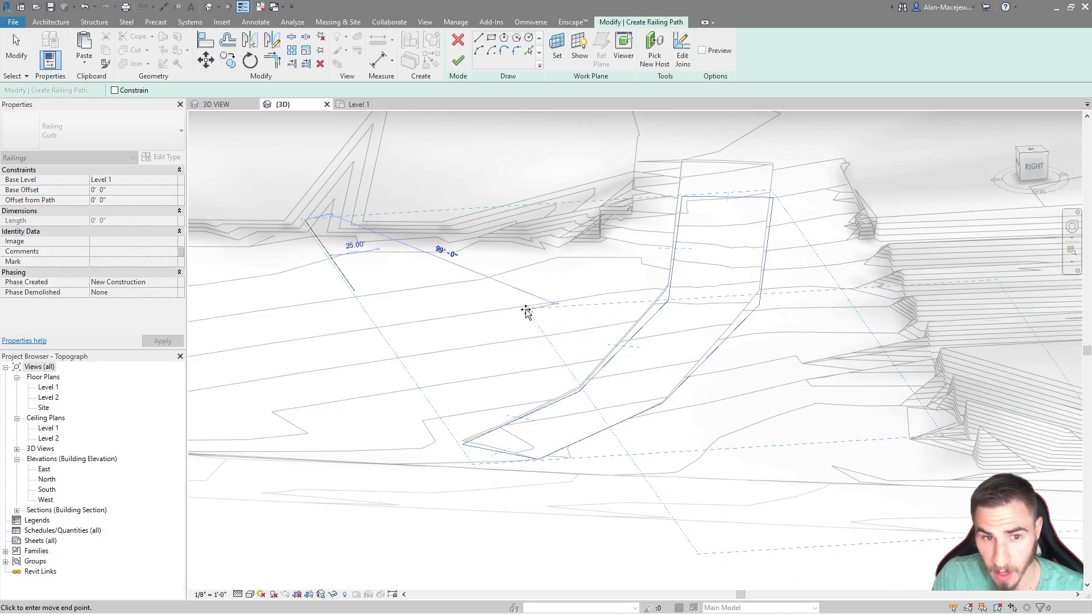
key("Escape")
key("Escape")
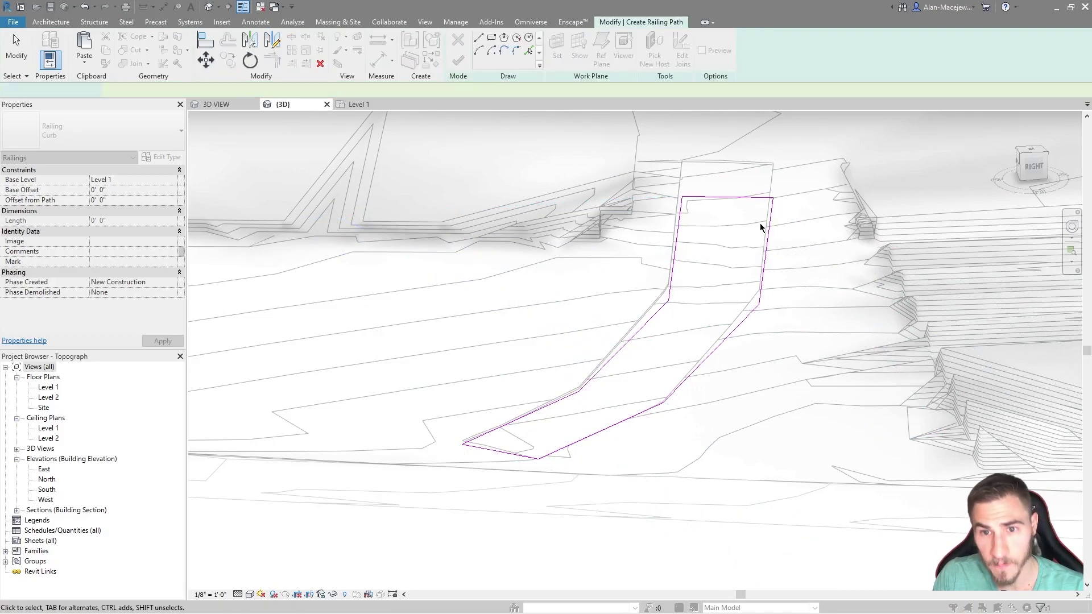
- Delete the pasted outline's end segments and right-edge segments, keeping only the road's left edge, and finish the railing path
left_click_drag(810, 258, 705, 372)
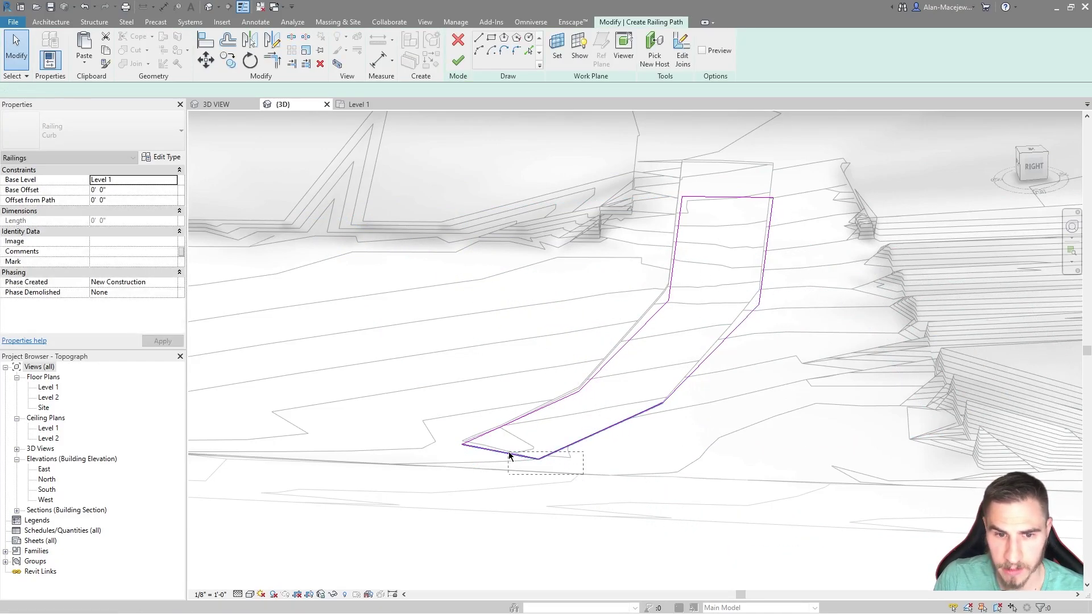
left_click_drag(510, 456, 508, 454)
left_click_drag(693, 369, 693, 369, "ctrl")
left_click_drag(765, 161, 743, 235, "ctrl")
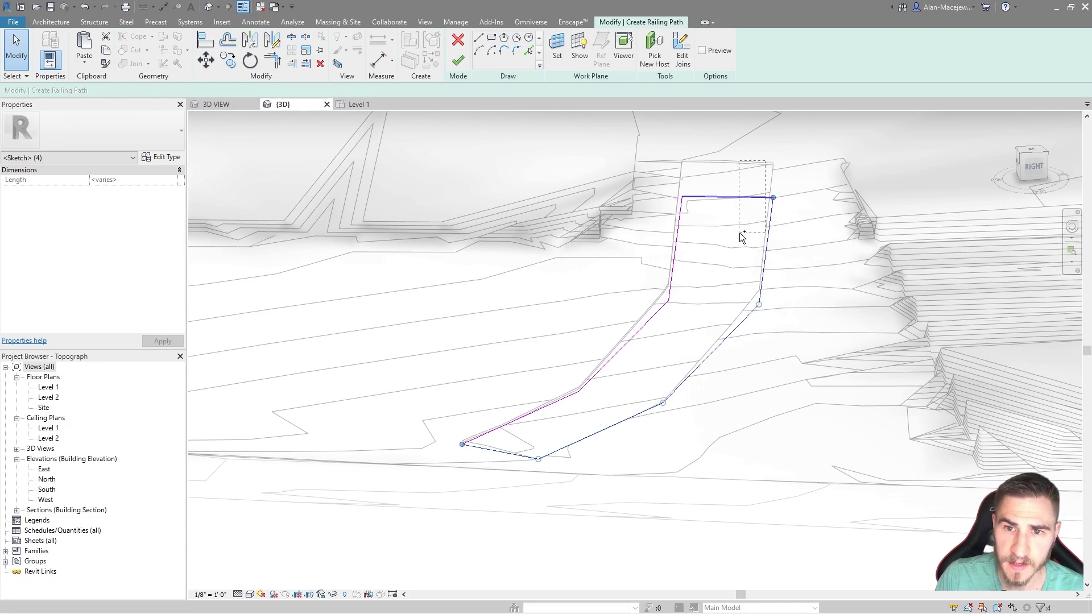
key("Delete")
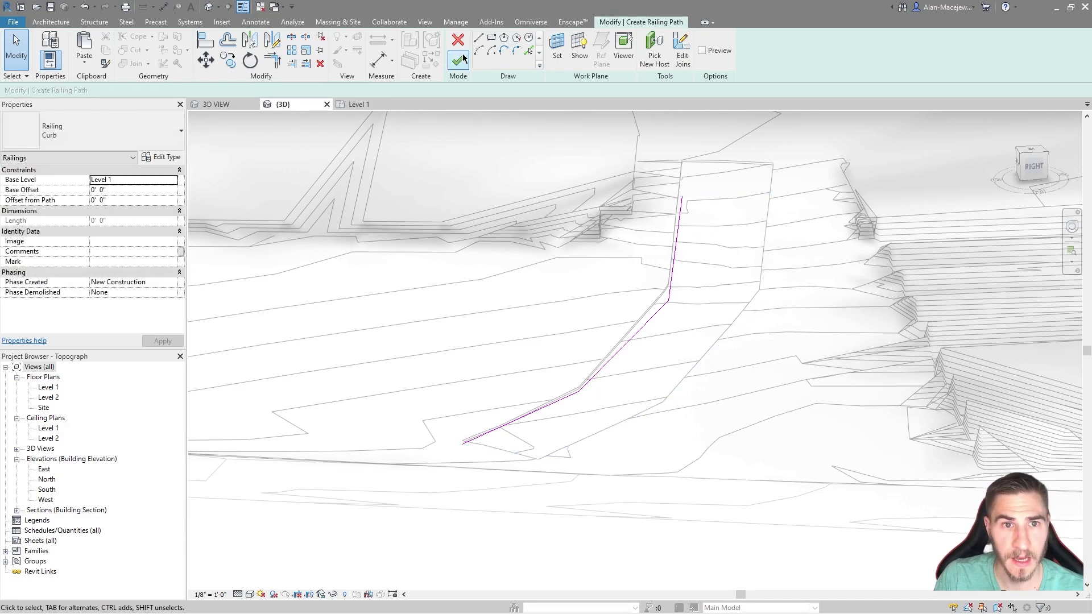
left_click(462, 53)
- Host the new curb railing on the surrounding topography surface so that it follows the slope
mouse_move(664, 407)
middle_mouse_down("shift")
mouse_move(682, 326)
mouse_move(674, 410)
middle_mouse_up("shift")
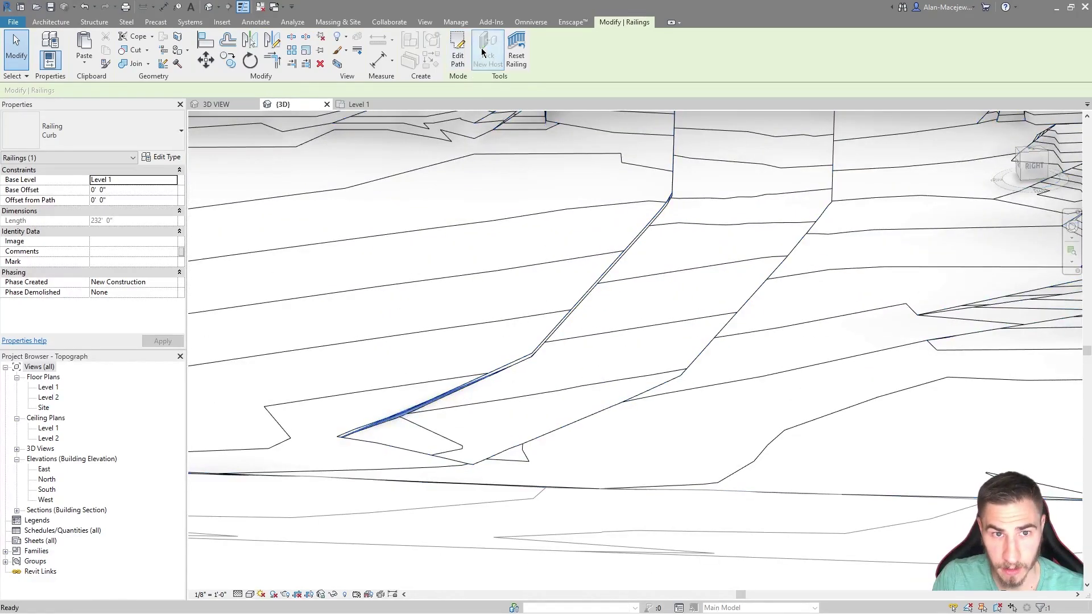
left_click(551, 311)
middle_click_drag(506, 386, 730, 359, "shift")
scroll(731, 361, "up", 3)
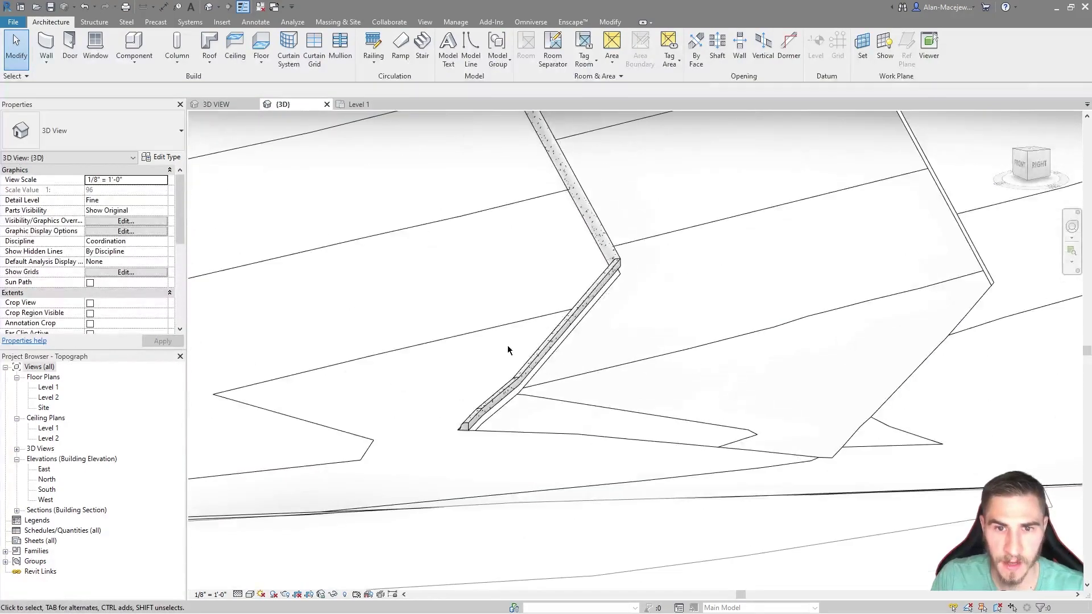
- Select the curb railing and flip it to the road side of its path
left_click(589, 298)
scroll(609, 337, "up", 3)
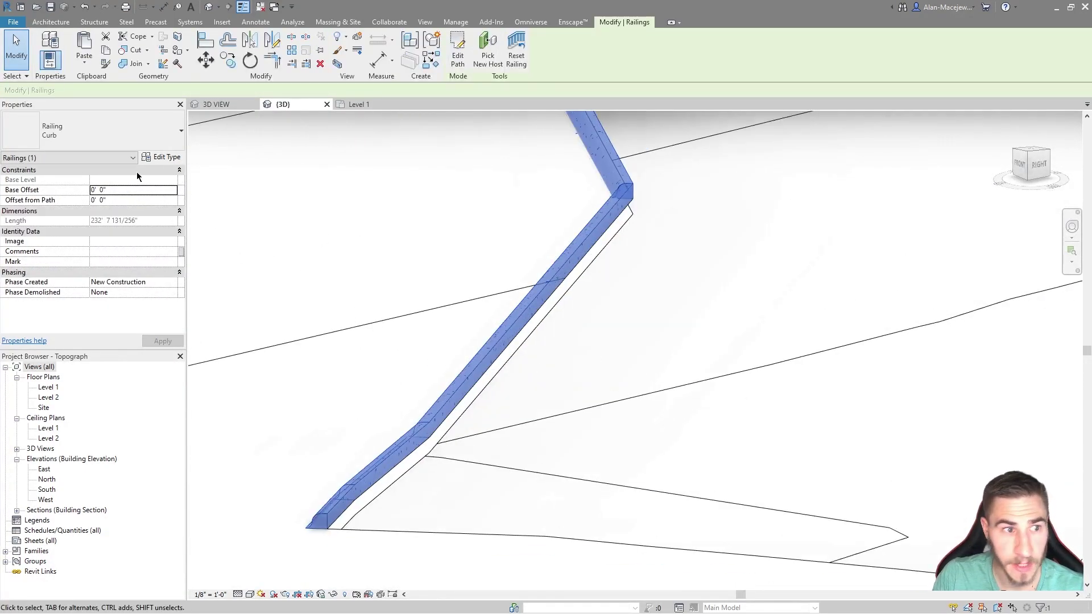
scroll(398, 282, "down", 1)
scroll(522, 270, "down", 3)
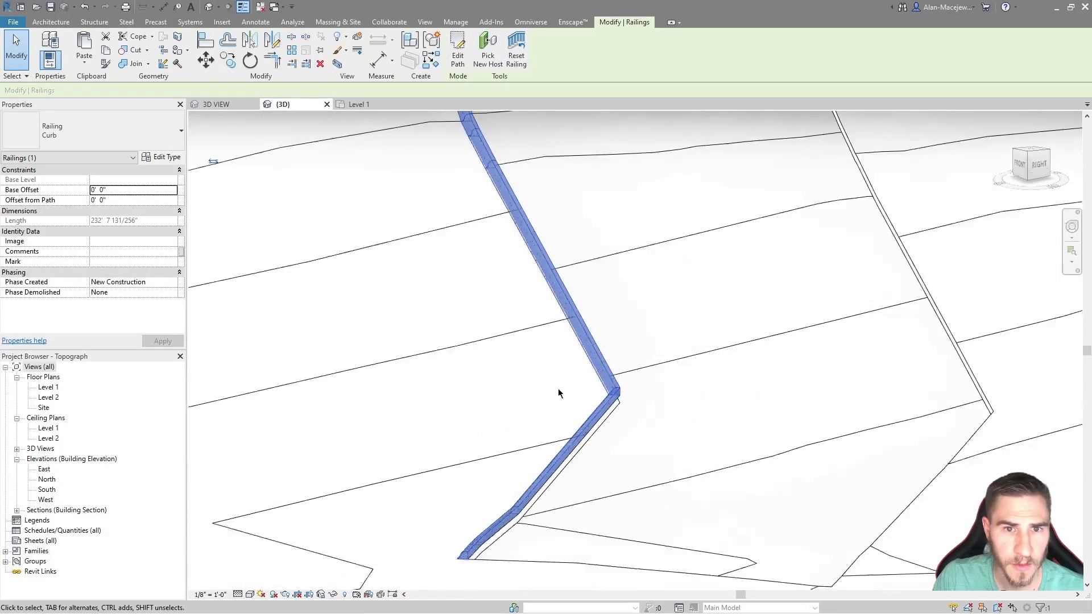
left_click(309, 209)
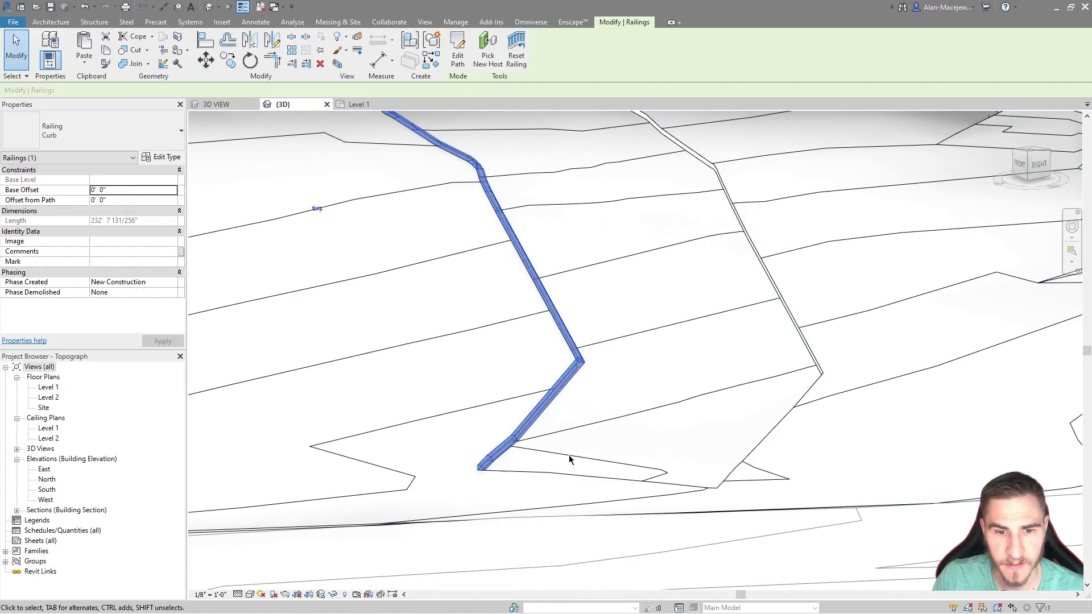
- Lower the selected curb railing by setting its Base Offset to -.5 feet
scroll(560, 448, "up", 3)
middle_click_drag(615, 288, 603, 235, "shift")
left_click(708, 268)
left_click(450, 217)
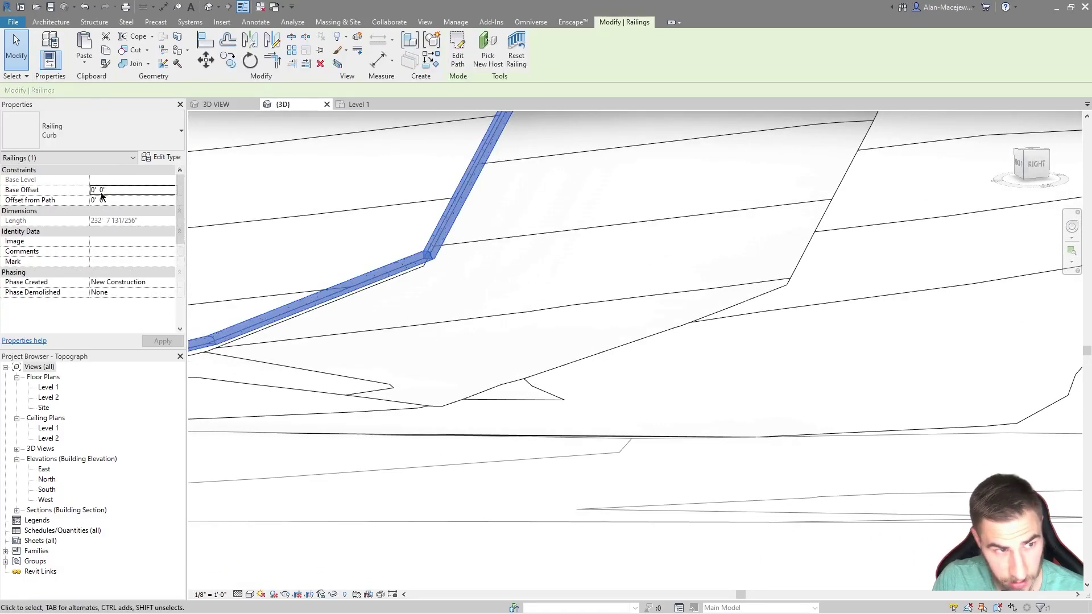
left_click(125, 189)
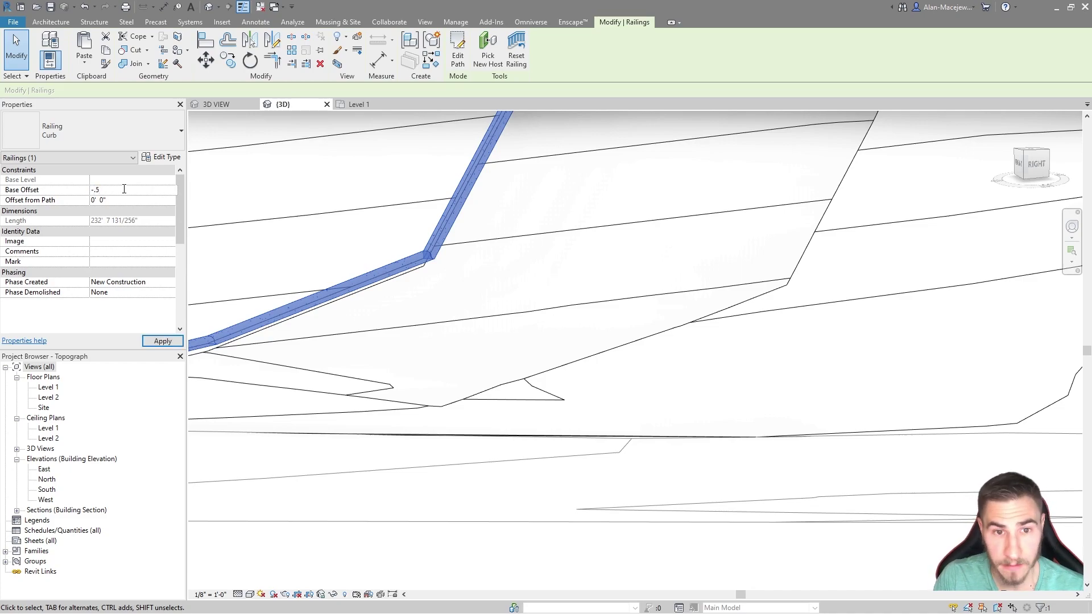
middle_click_drag(453, 280, 498, 328)
scroll(611, 329, "down", 3)
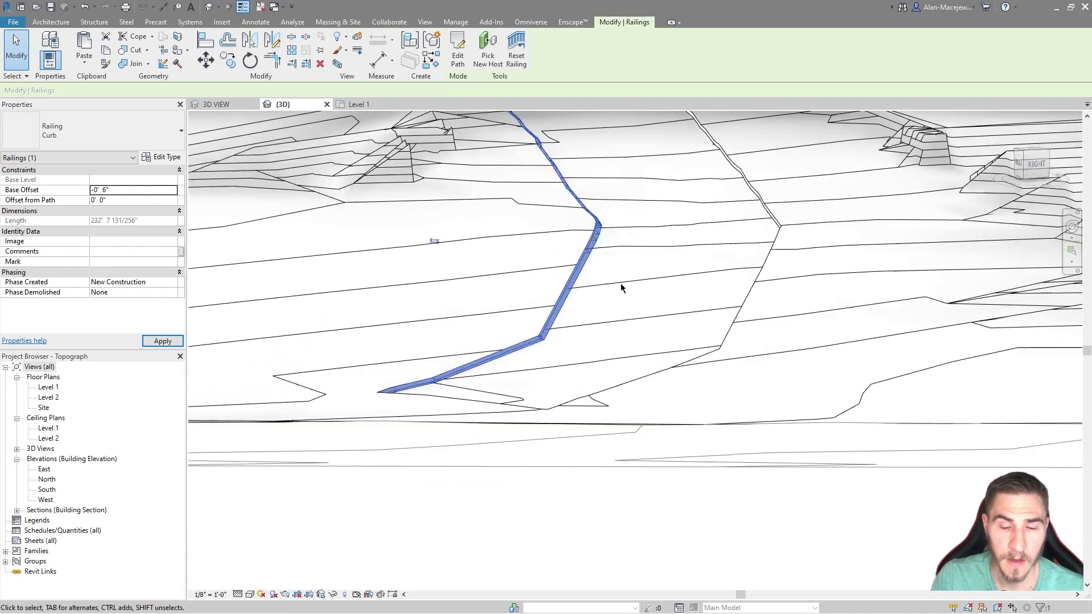
- Inspect the lowered curb along the whole road edge, including its bends and steeper slope, from several angles
middle_click_drag(621, 285, 560, 259, "shift")
scroll(657, 234, "up", 4)
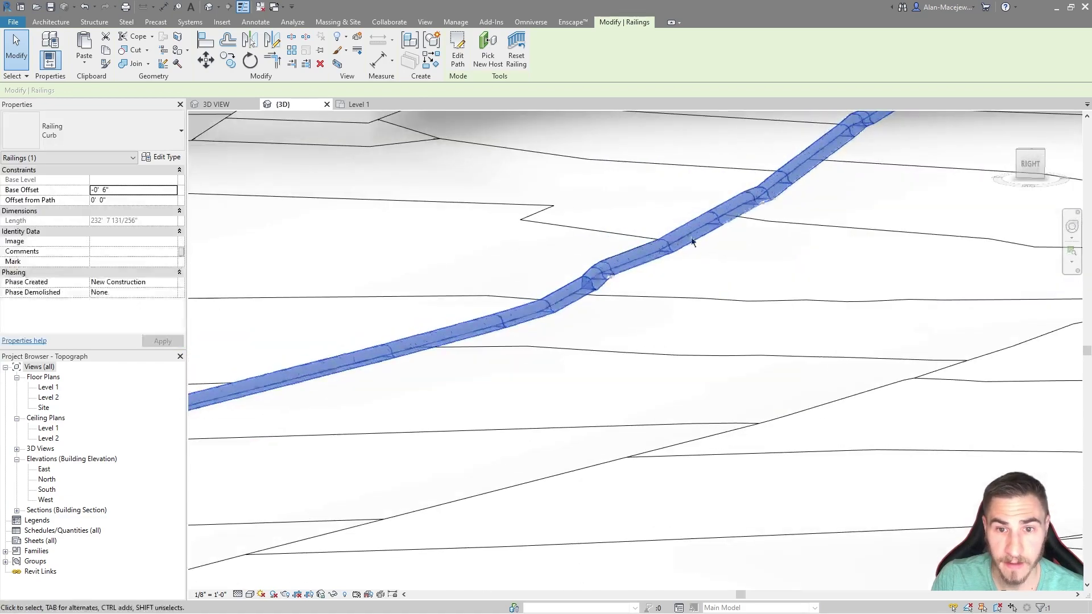
scroll(647, 310, "up", 2)
left_click(589, 333)
scroll(603, 340, "down", 3)
scroll(598, 313, "up", 3)
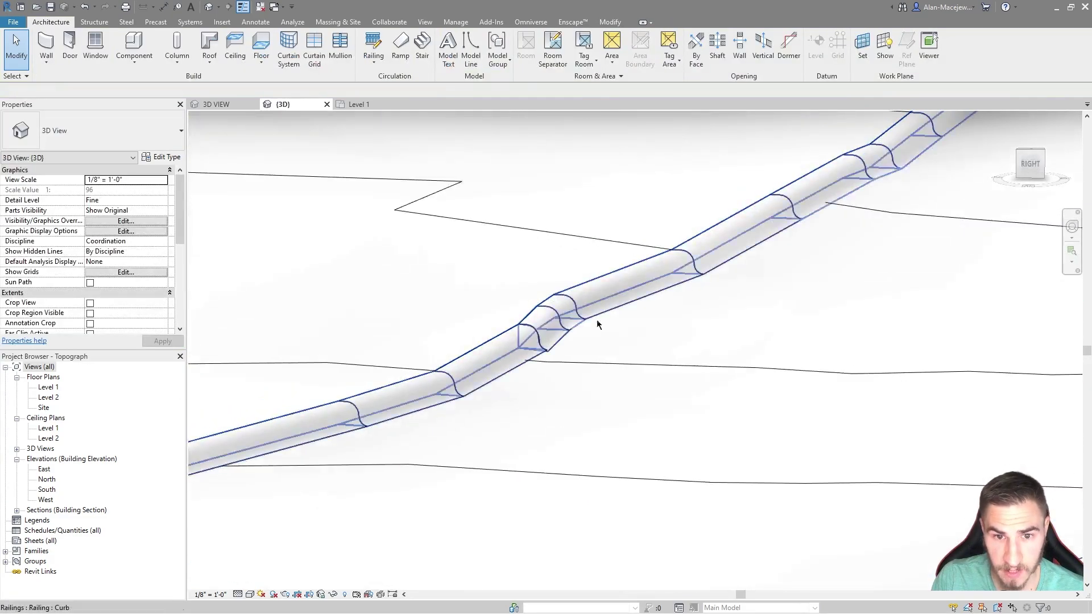
scroll(587, 325, "down", 2)
middle_click_drag(488, 461, 668, 285, "shift")
middle_click_drag(880, 220, 837, 212)
scroll(500, 393, "down", 1)
scroll(631, 319, "down", 3)
middle_click_drag(575, 392, 789, 294, "shift")
middle_click_drag(465, 412, 545, 394, "shift")
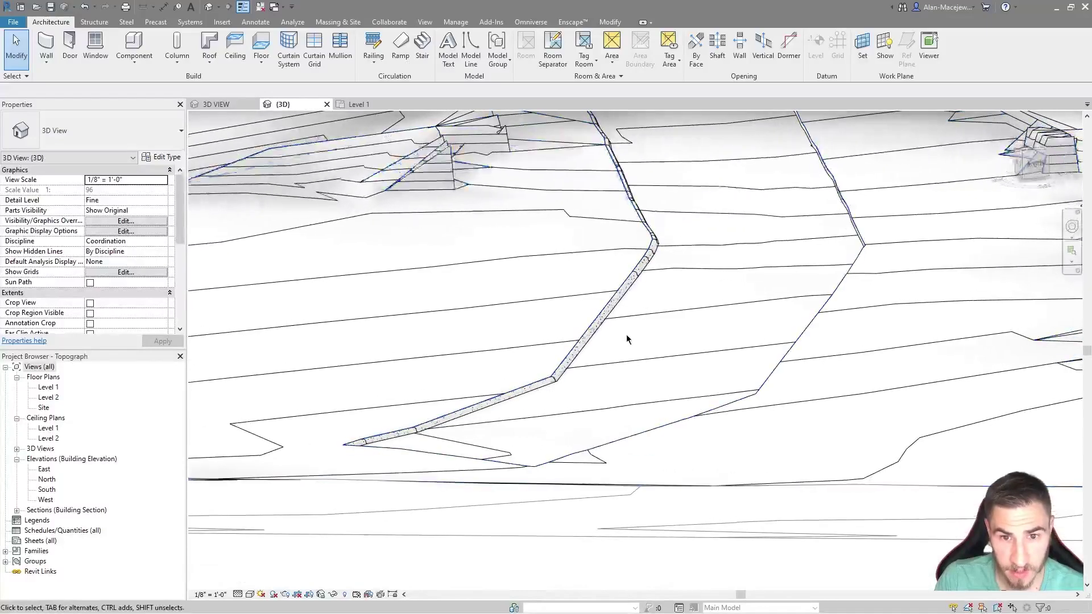
middle_click_drag(612, 334, 575, 374)
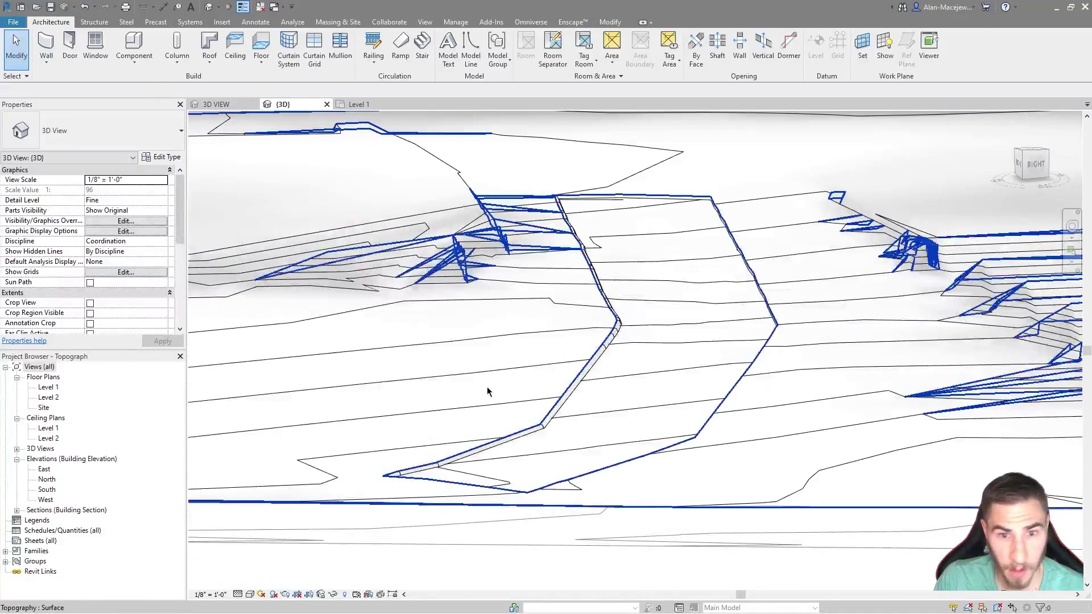
- Create a second Curb railing path from the pasted road outline, keeping only the segments along the road's right edge, and finish it
double_click(595, 373)
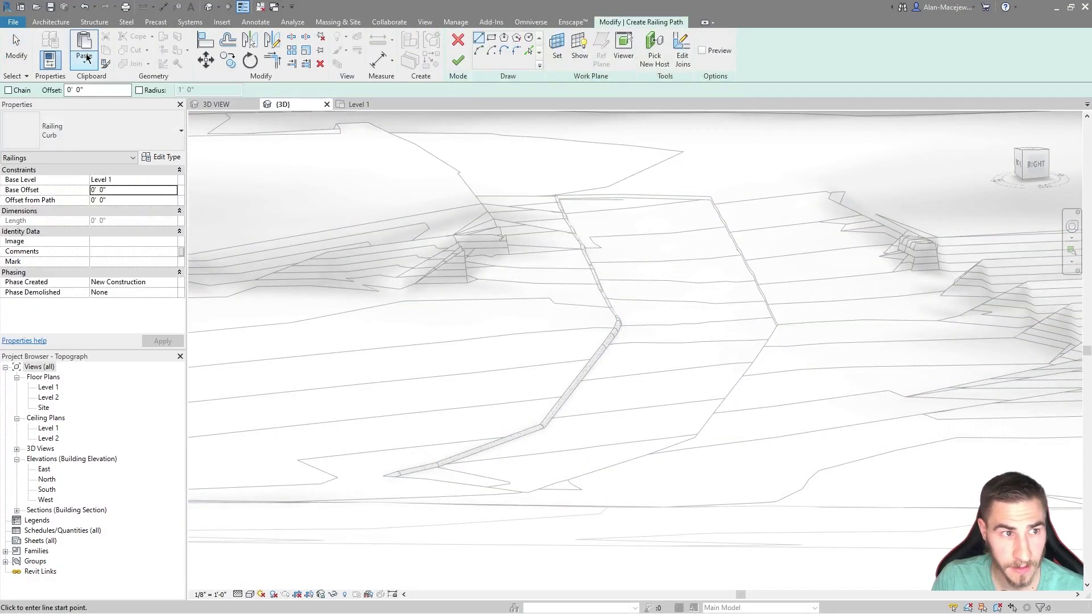
left_click(87, 57)
left_click(108, 76)
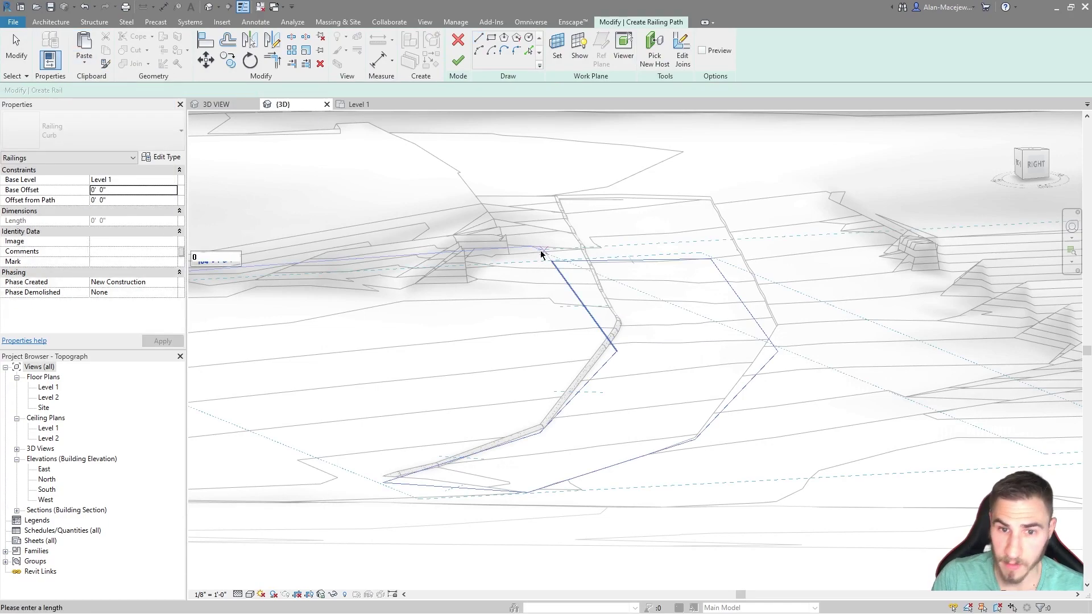
left_click(540, 253)
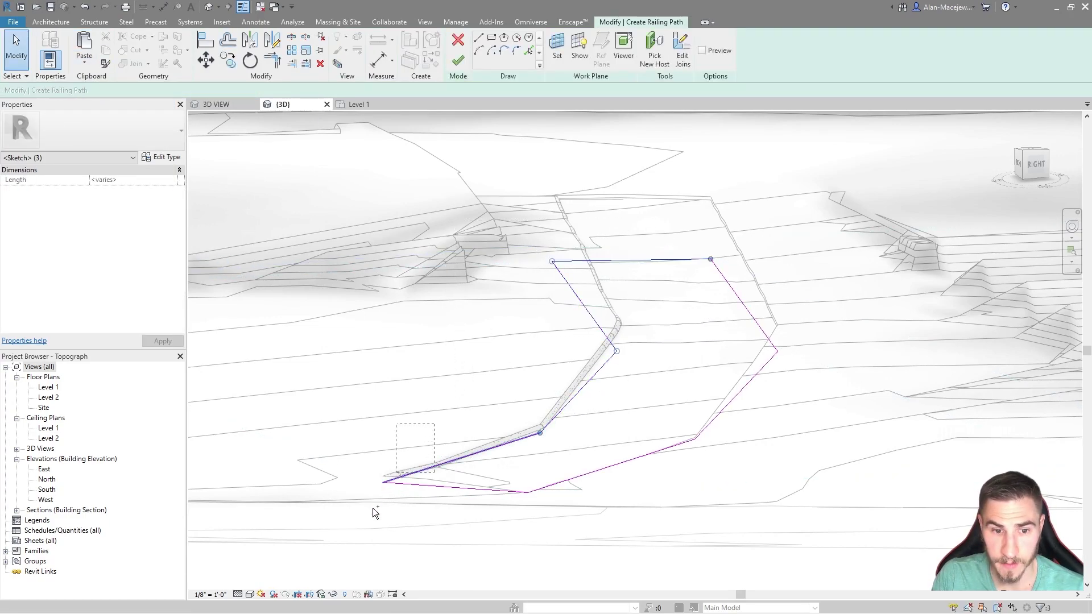
key("Delete")
left_click(459, 60)
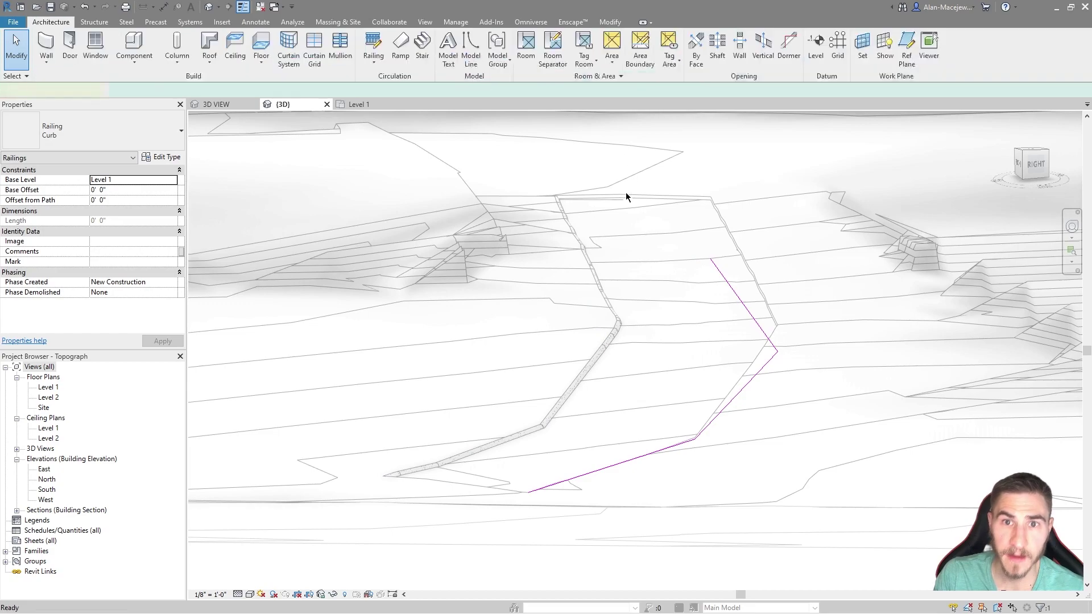
- Select the new curb railing along the road's right edge and host it on the surrounding topography
key("Escape")
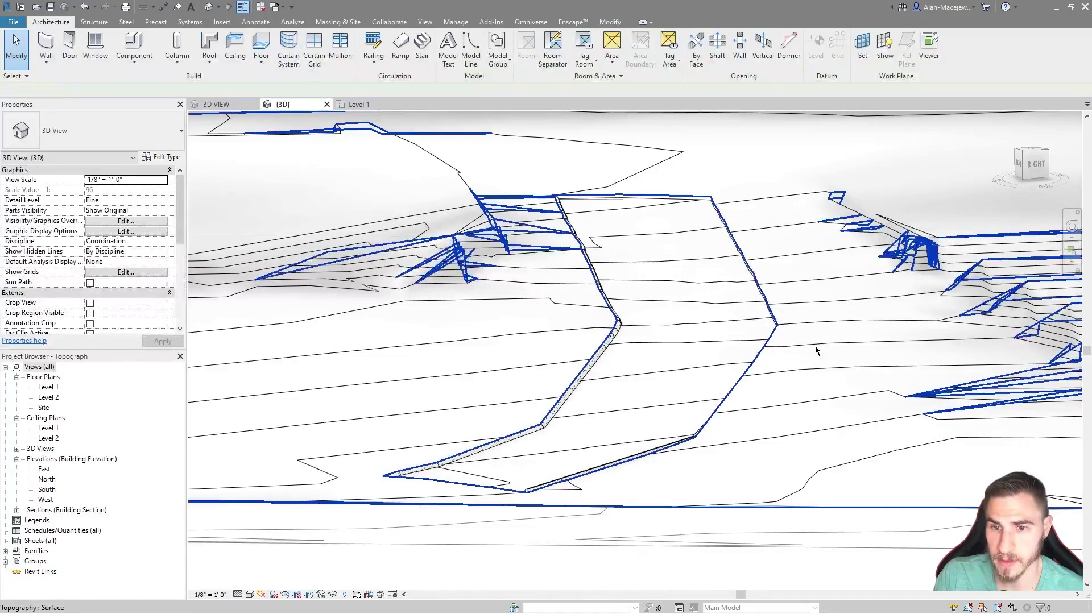
left_click(684, 442)
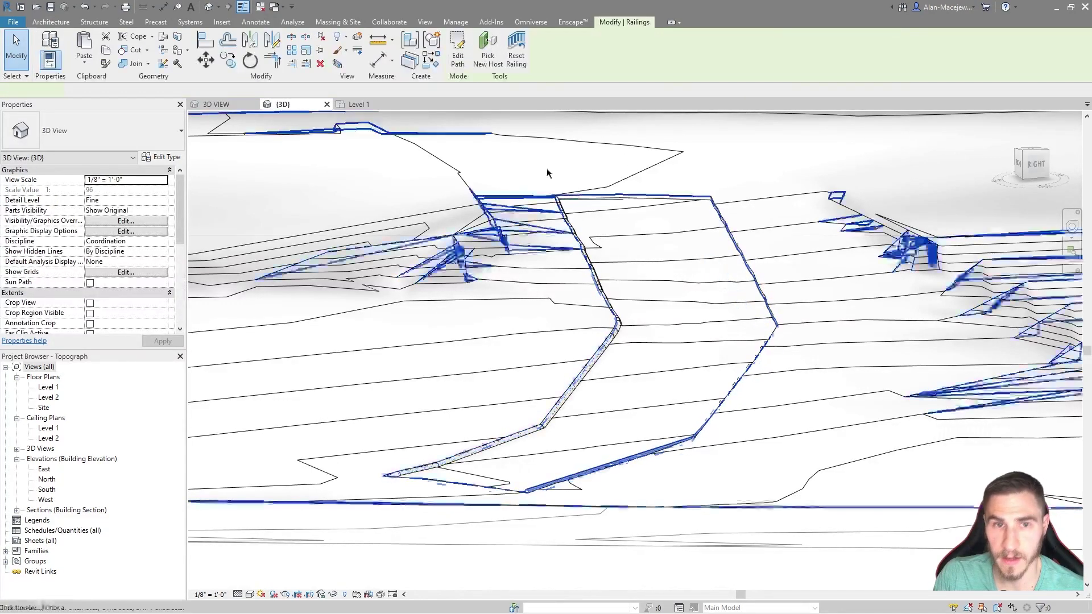
left_click(501, 63)
left_click(858, 317)
middle_click_drag(871, 374, 911, 397)
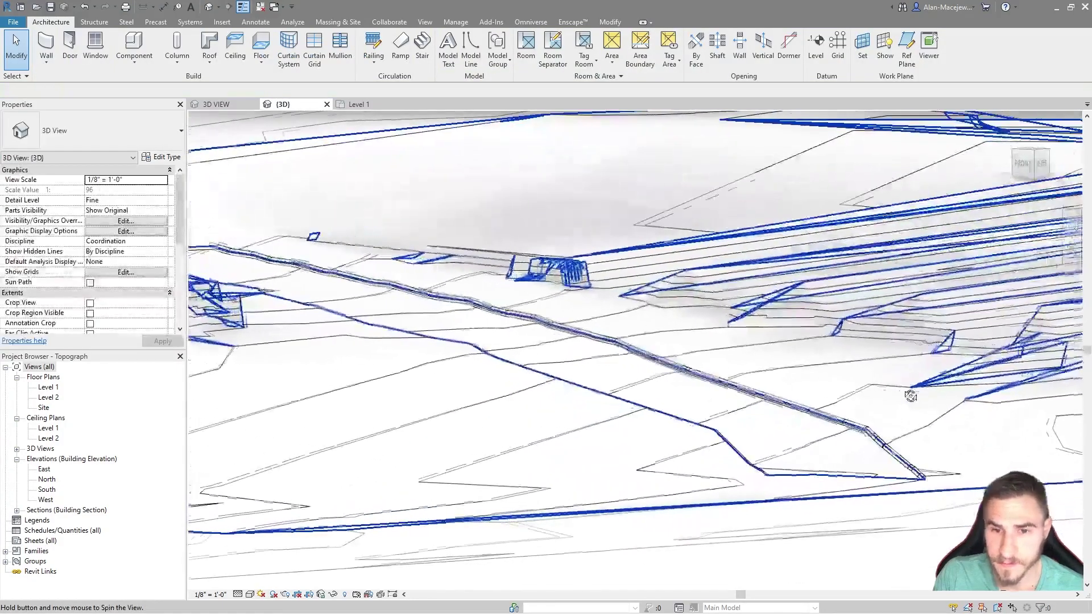
- Lower the newly hosted right-edge curb by setting its Base Offset to -.5 feet
scroll(881, 469, "up", 3)
left_click(836, 376)
middle_click_drag(821, 401, 740, 393, "shift")
left_click(138, 194)
type("-6")
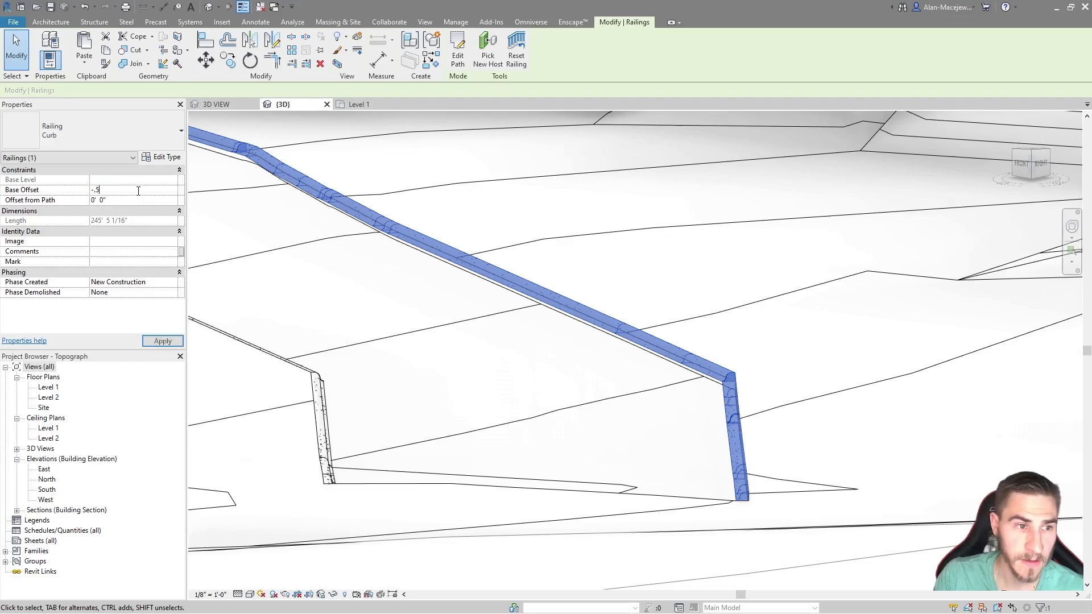
middle_click_drag(568, 391, 578, 388, "shift")
key("Escape")
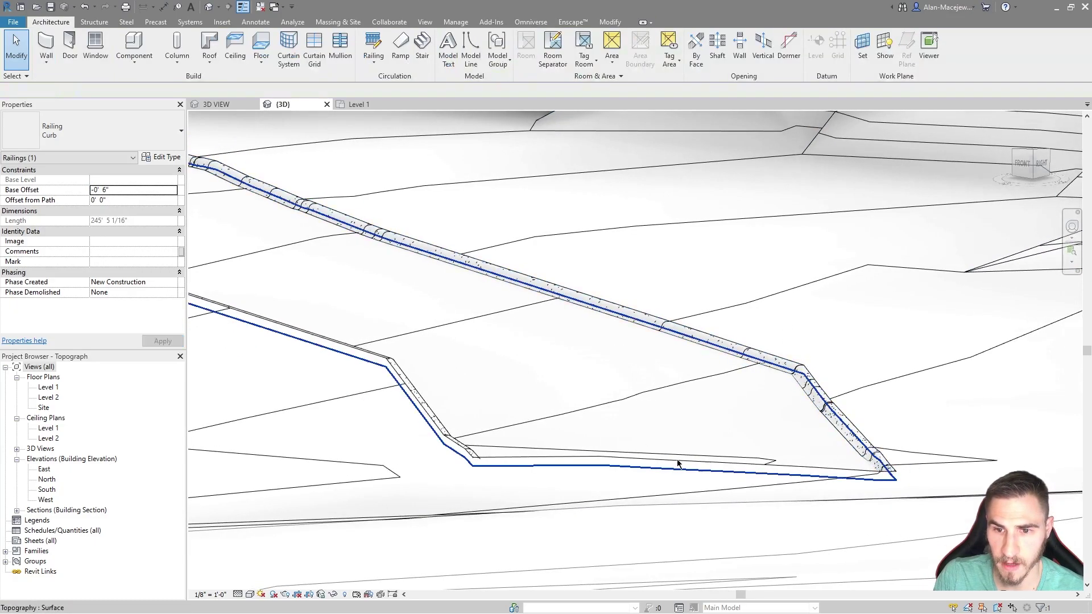
middle_click_drag(676, 461, 585, 398, "shift")
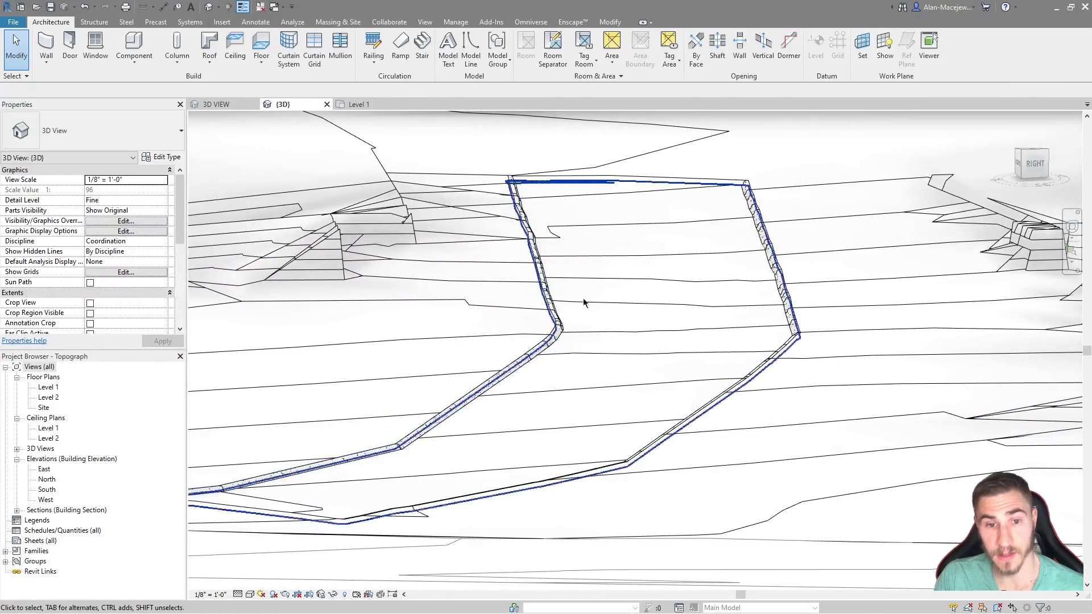
- Place a Target (Project) spot elevation with a leader on the outer edge of the left curb's straight section
left_click(255, 21)
left_click(200, 48)
scroll(530, 393, "up", 5)
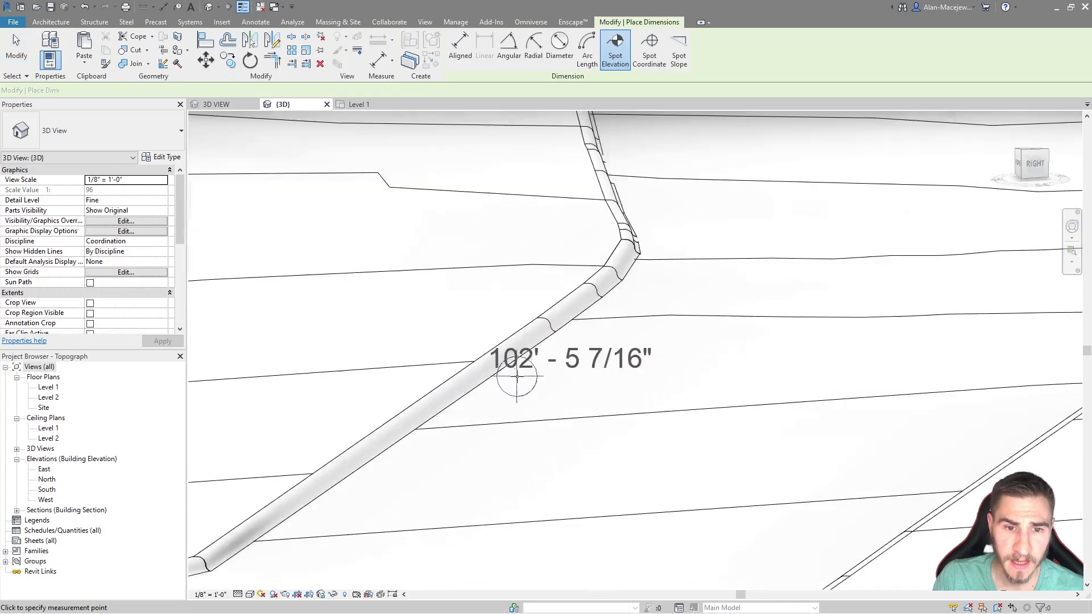
scroll(516, 375, "up", 4)
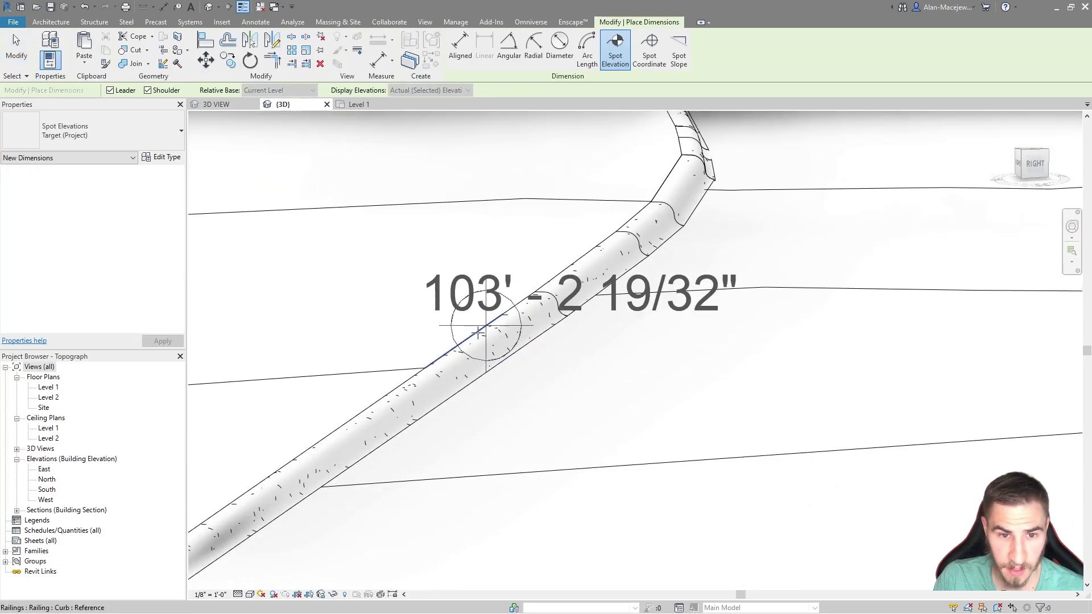
left_click(135, 136)
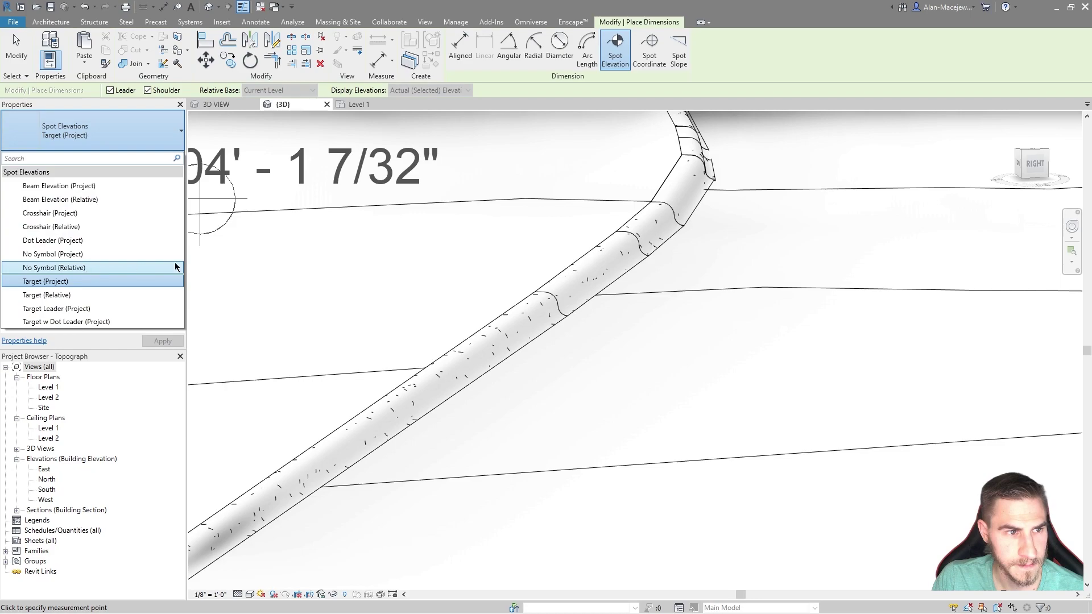
left_click(78, 281)
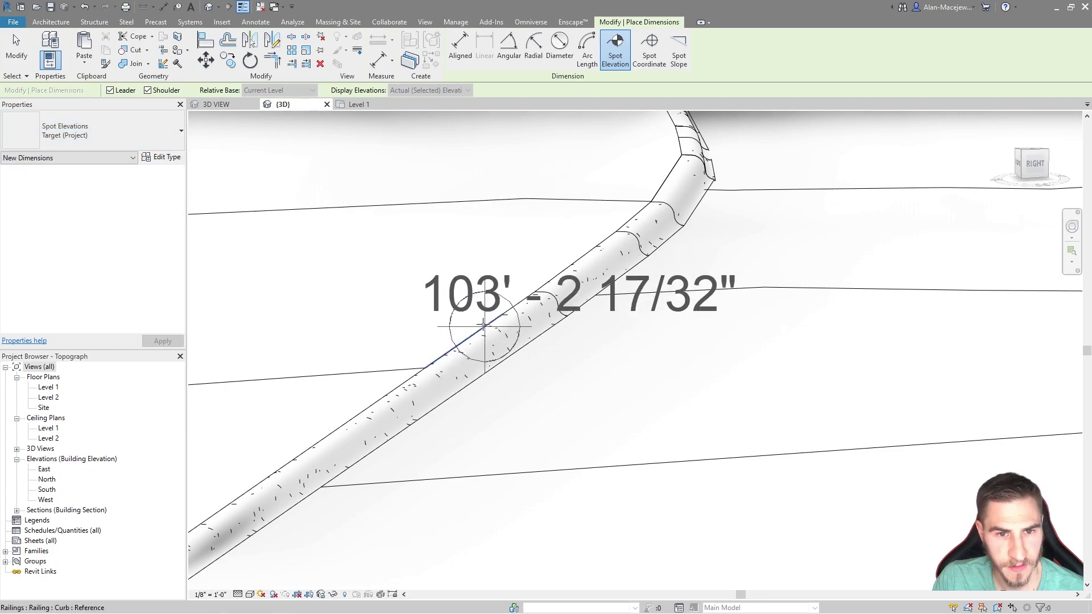
left_click(486, 326)
left_click(391, 232)
left_click(254, 231)
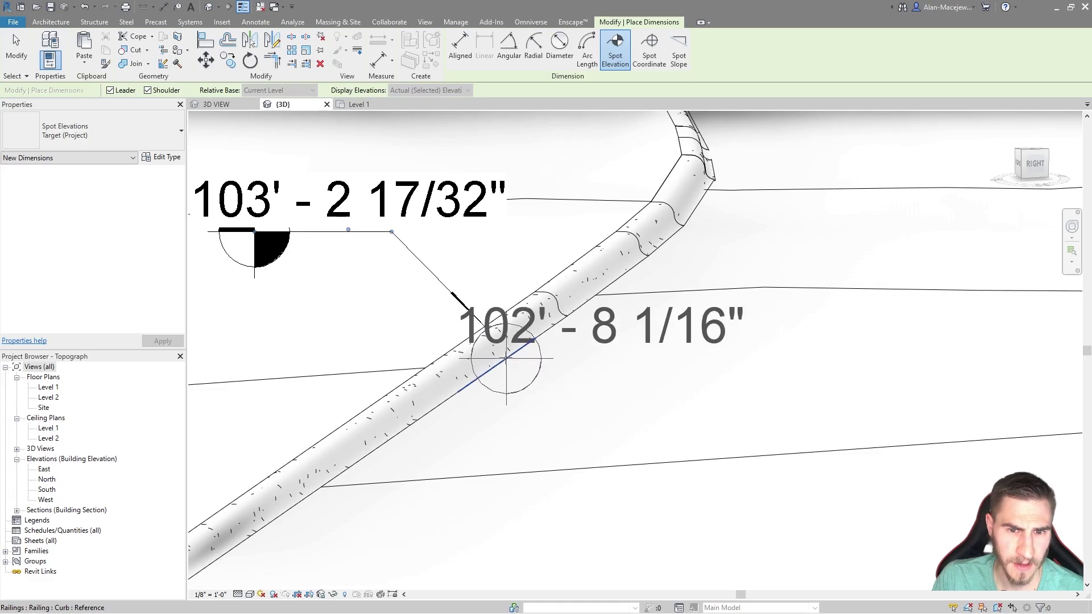
- Place a second spot elevation directly opposite, on the road-side edge of the same curb, and finish the command
middle_click_drag(512, 359, 342, 402, "shift")
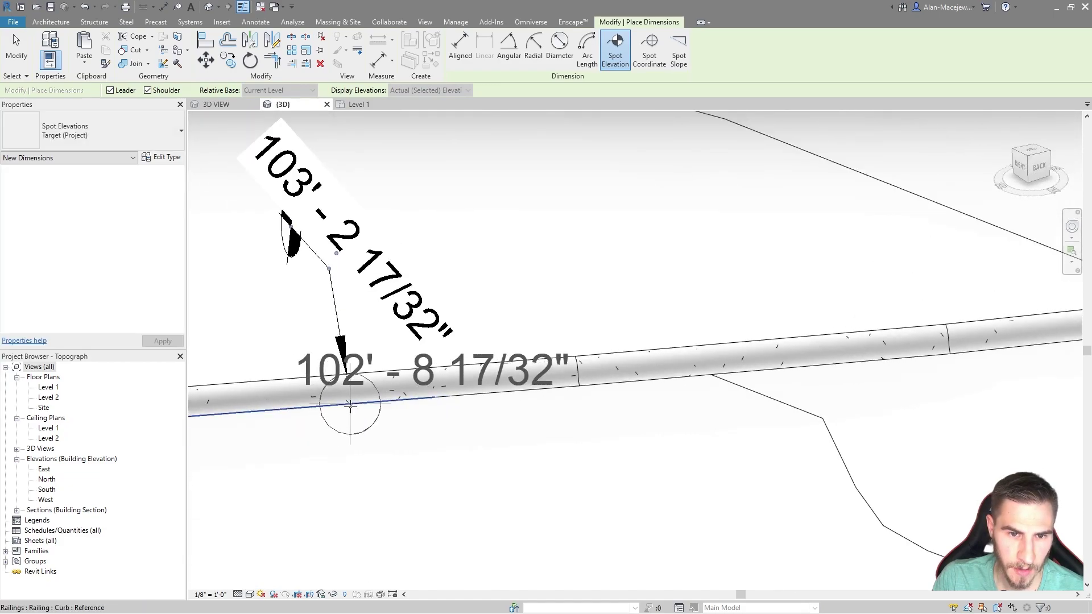
scroll(349, 398, "up", 2)
middle_click_drag(483, 370, 529, 343)
scroll(529, 343, "down", 1)
left_click(596, 437)
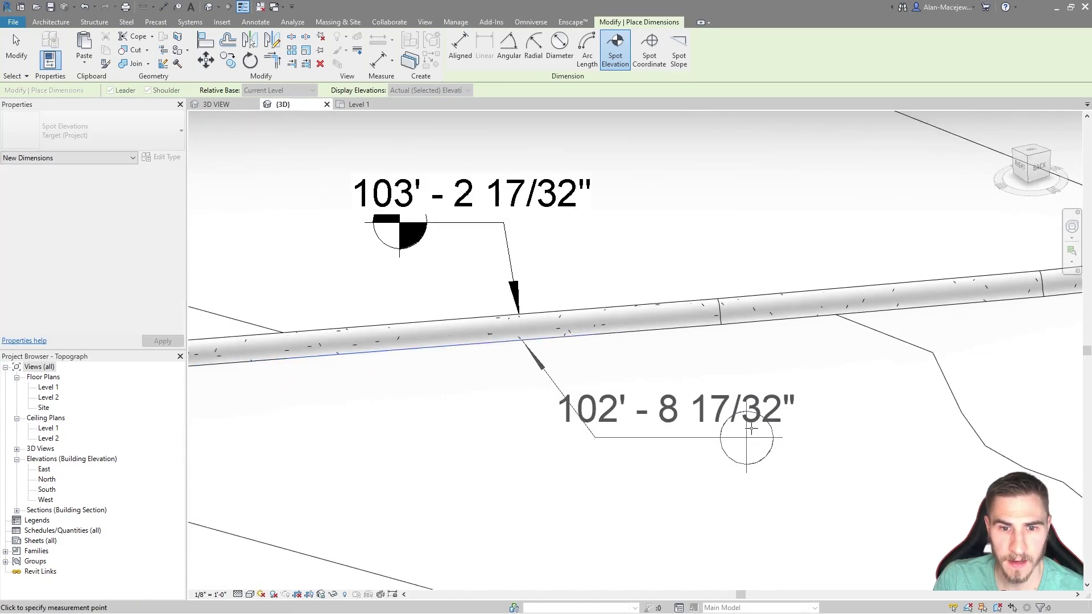
left_click(788, 431)
middle_click_drag(752, 460, 622, 514, "shift")
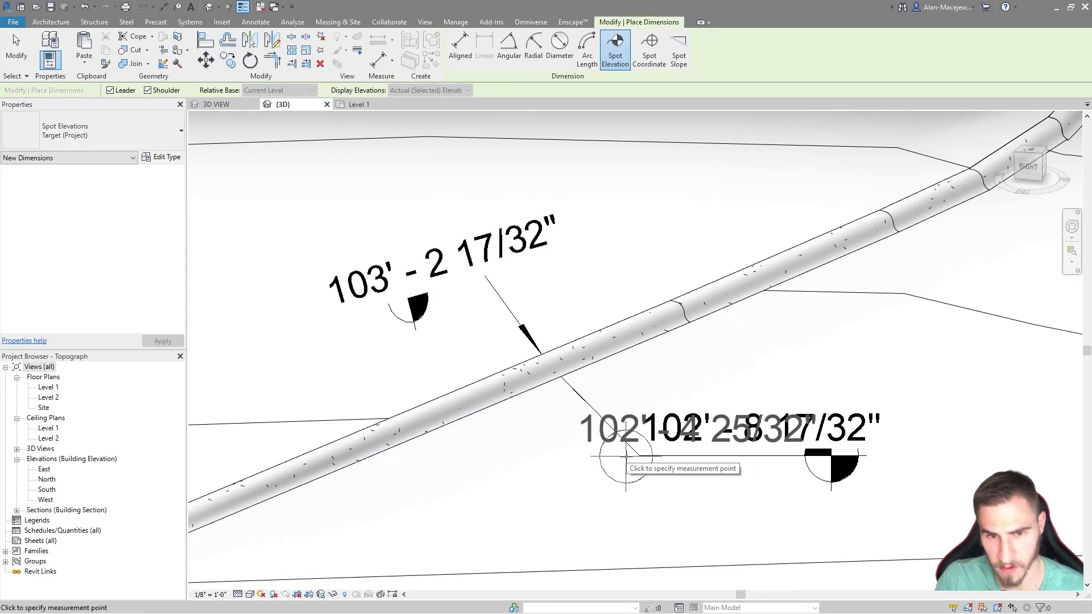
key("Escape")
key("Escape")
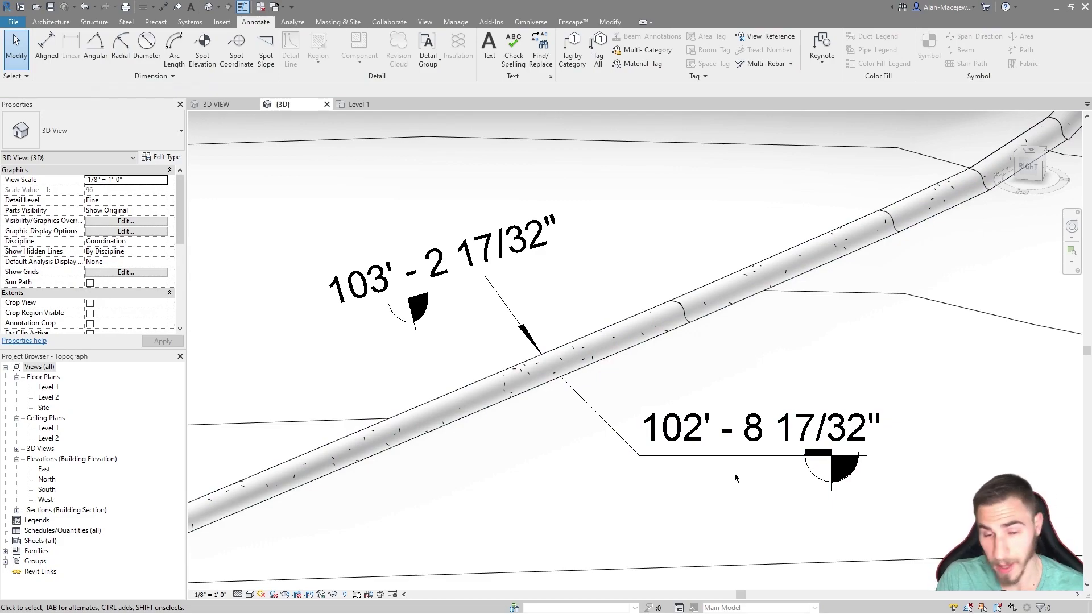
- Delete both spot elevations from the curb
left_click(803, 460)
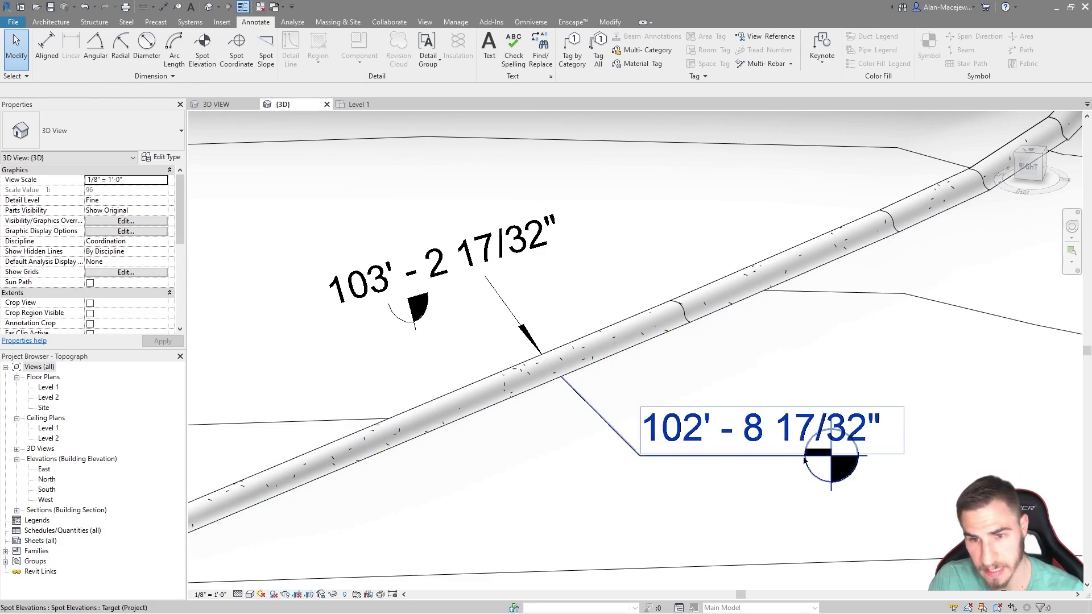
left_click(500, 238, "ctrl")
key("Delete")
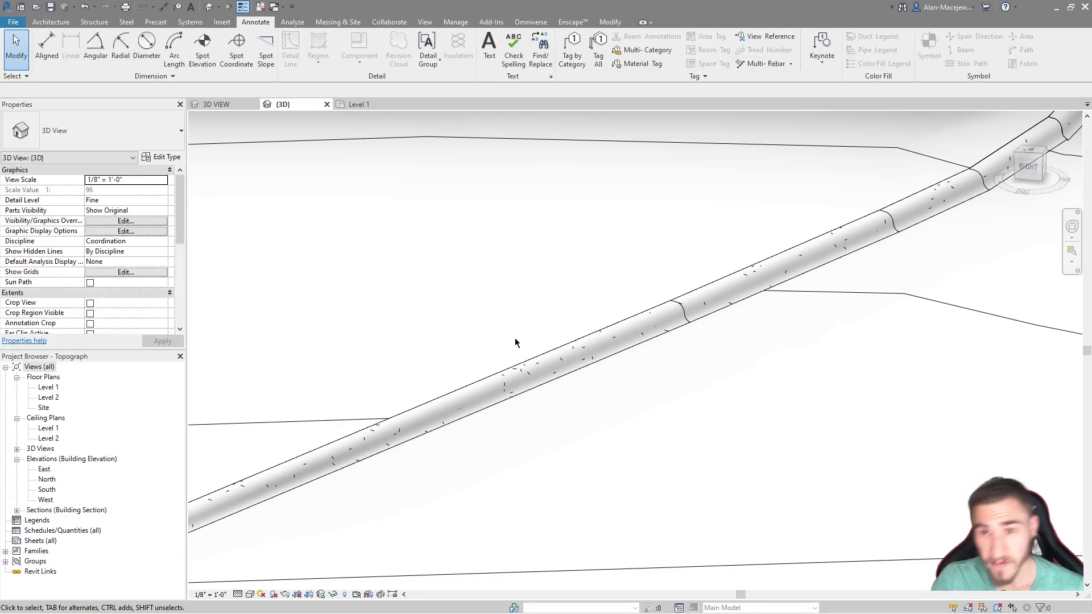
middle_click_drag(515, 342, 643, 339, "shift")
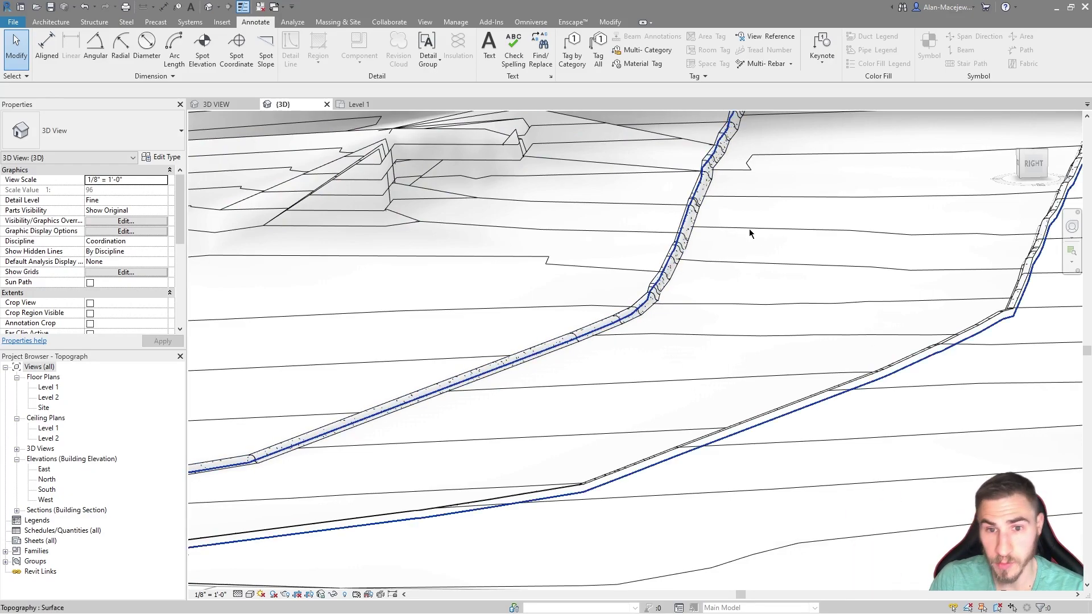
scroll(740, 341, "down", 3)
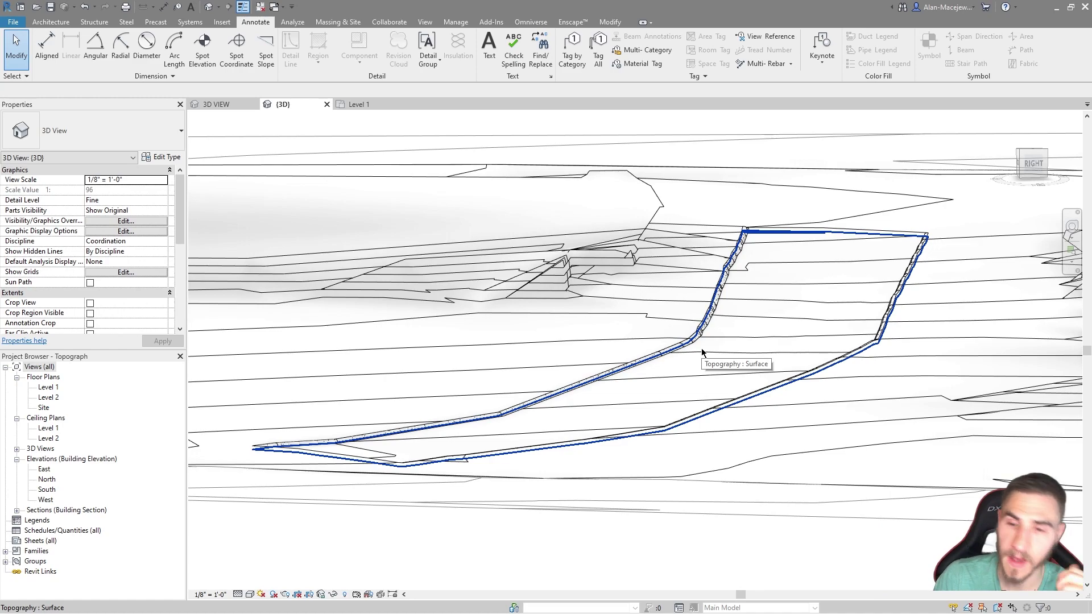
left_click(51, 22)
left_click(261, 61)
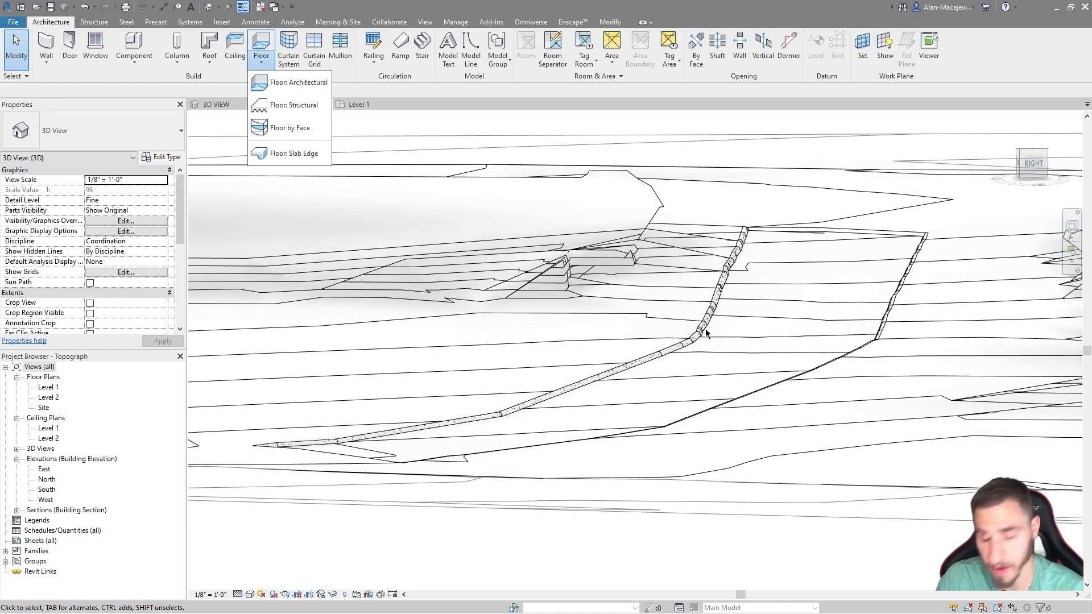
scroll(712, 373, "up", 2)
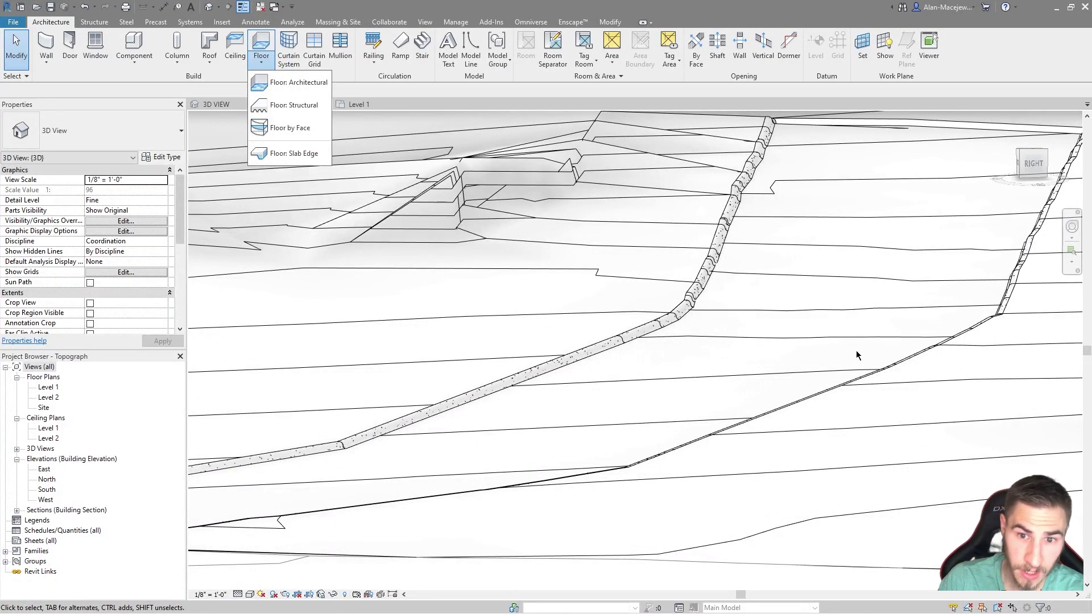
left_click(828, 354)
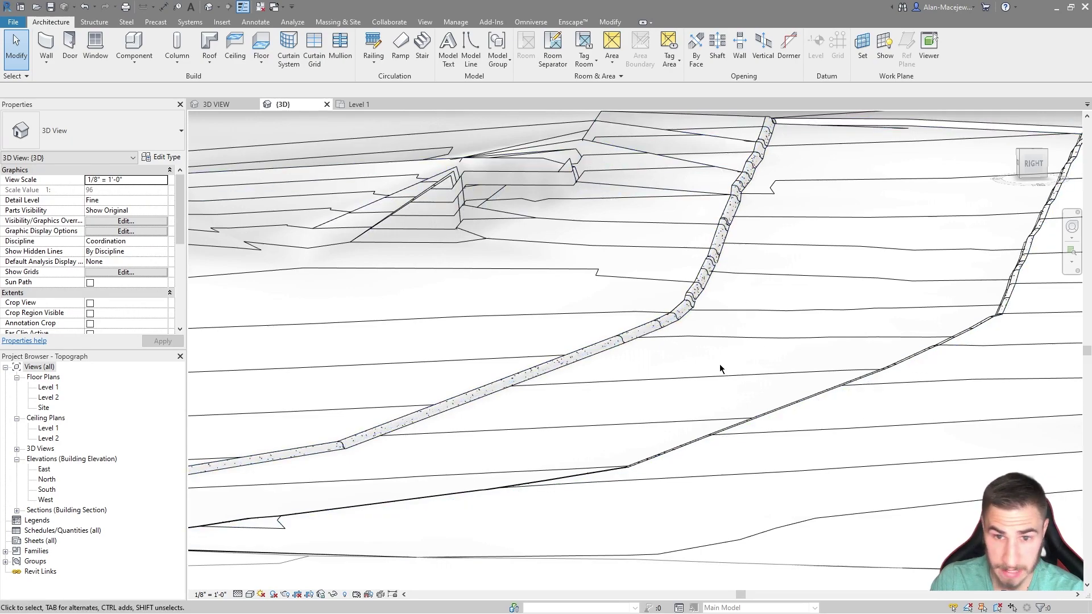
middle_click_drag(809, 304, 699, 373)
scroll(699, 374, "up", 1)
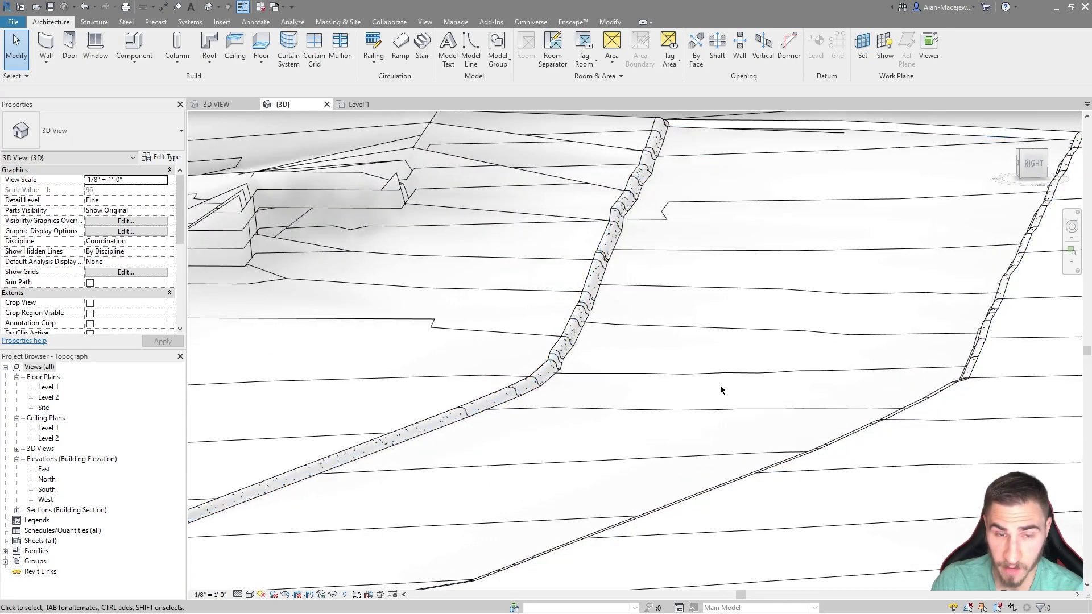
left_click(268, 67)
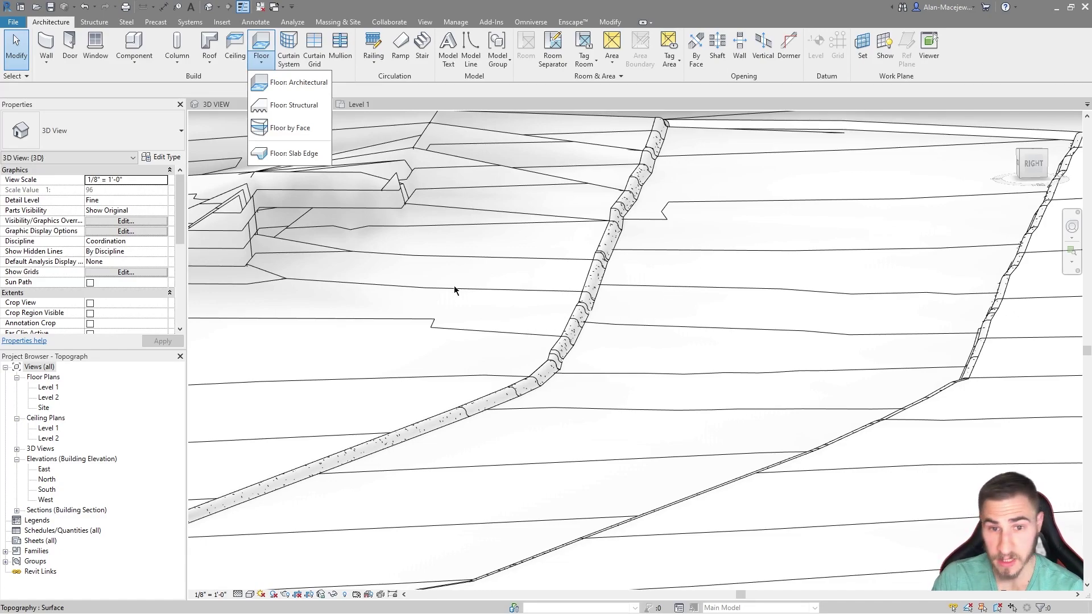
left_click(688, 374)
scroll(626, 378, "down", 1)
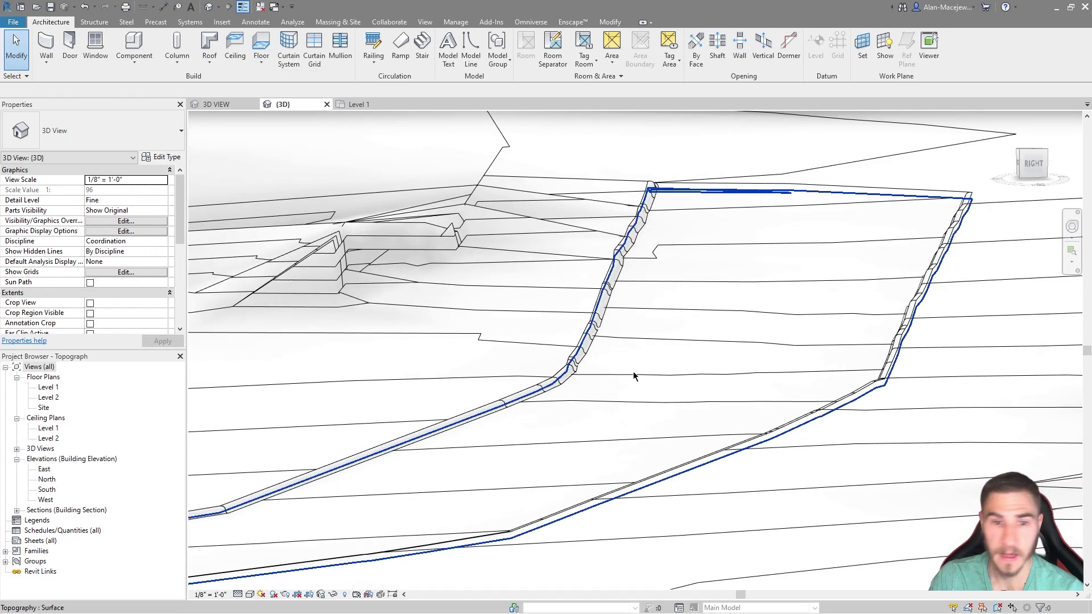